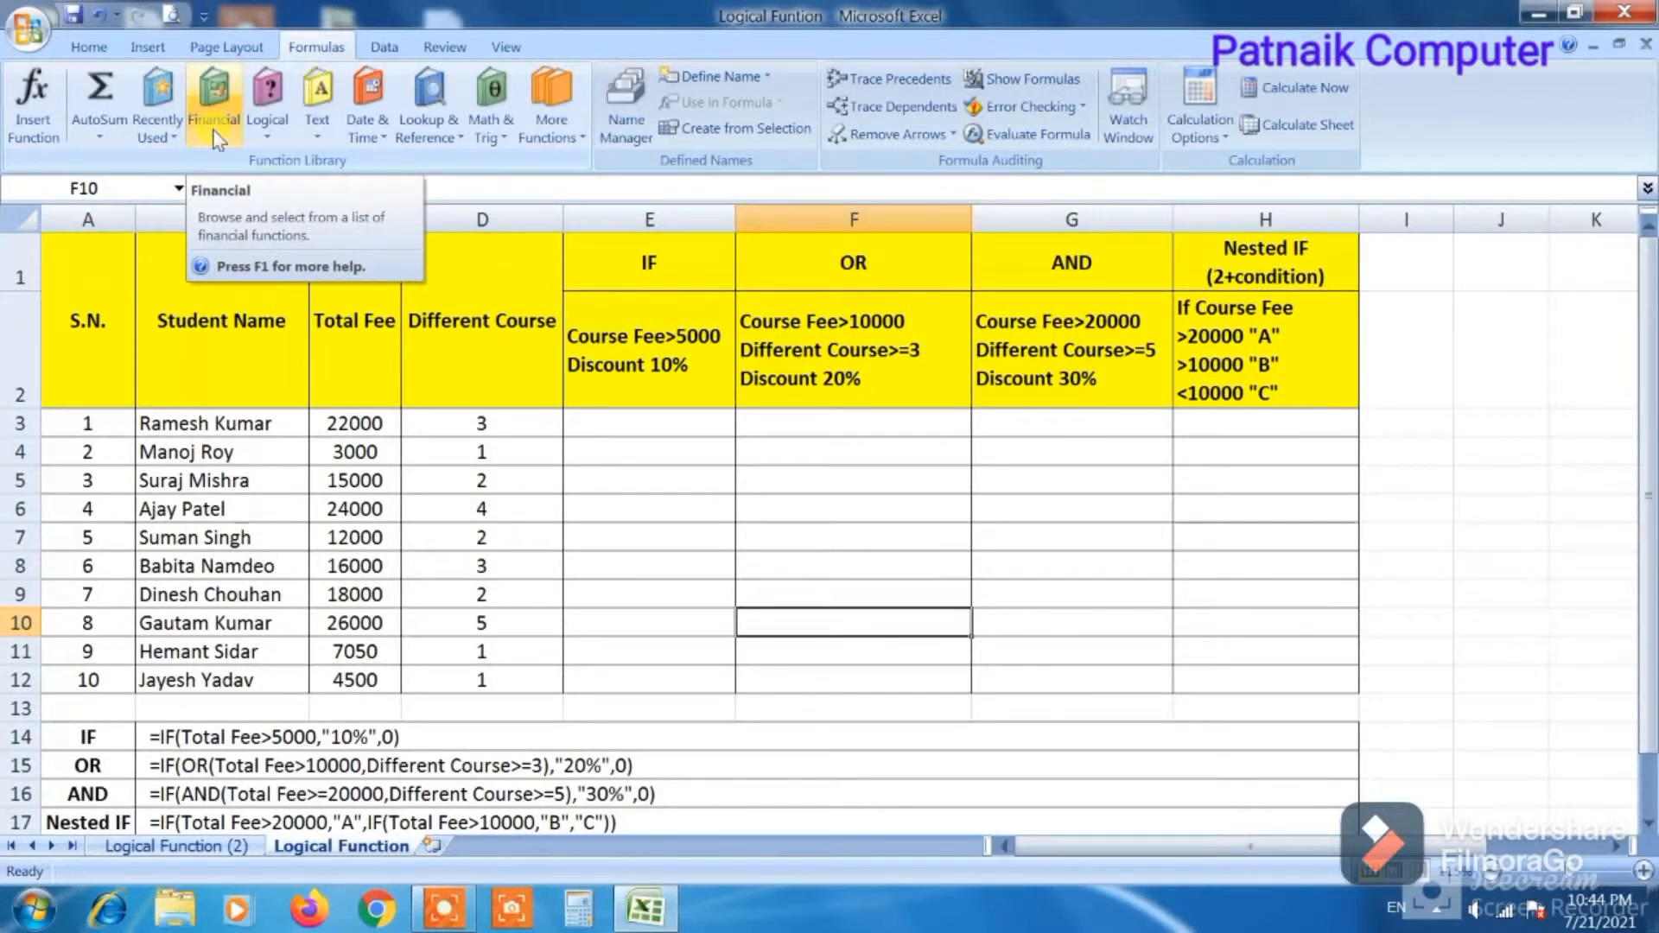
left_click(272, 143)
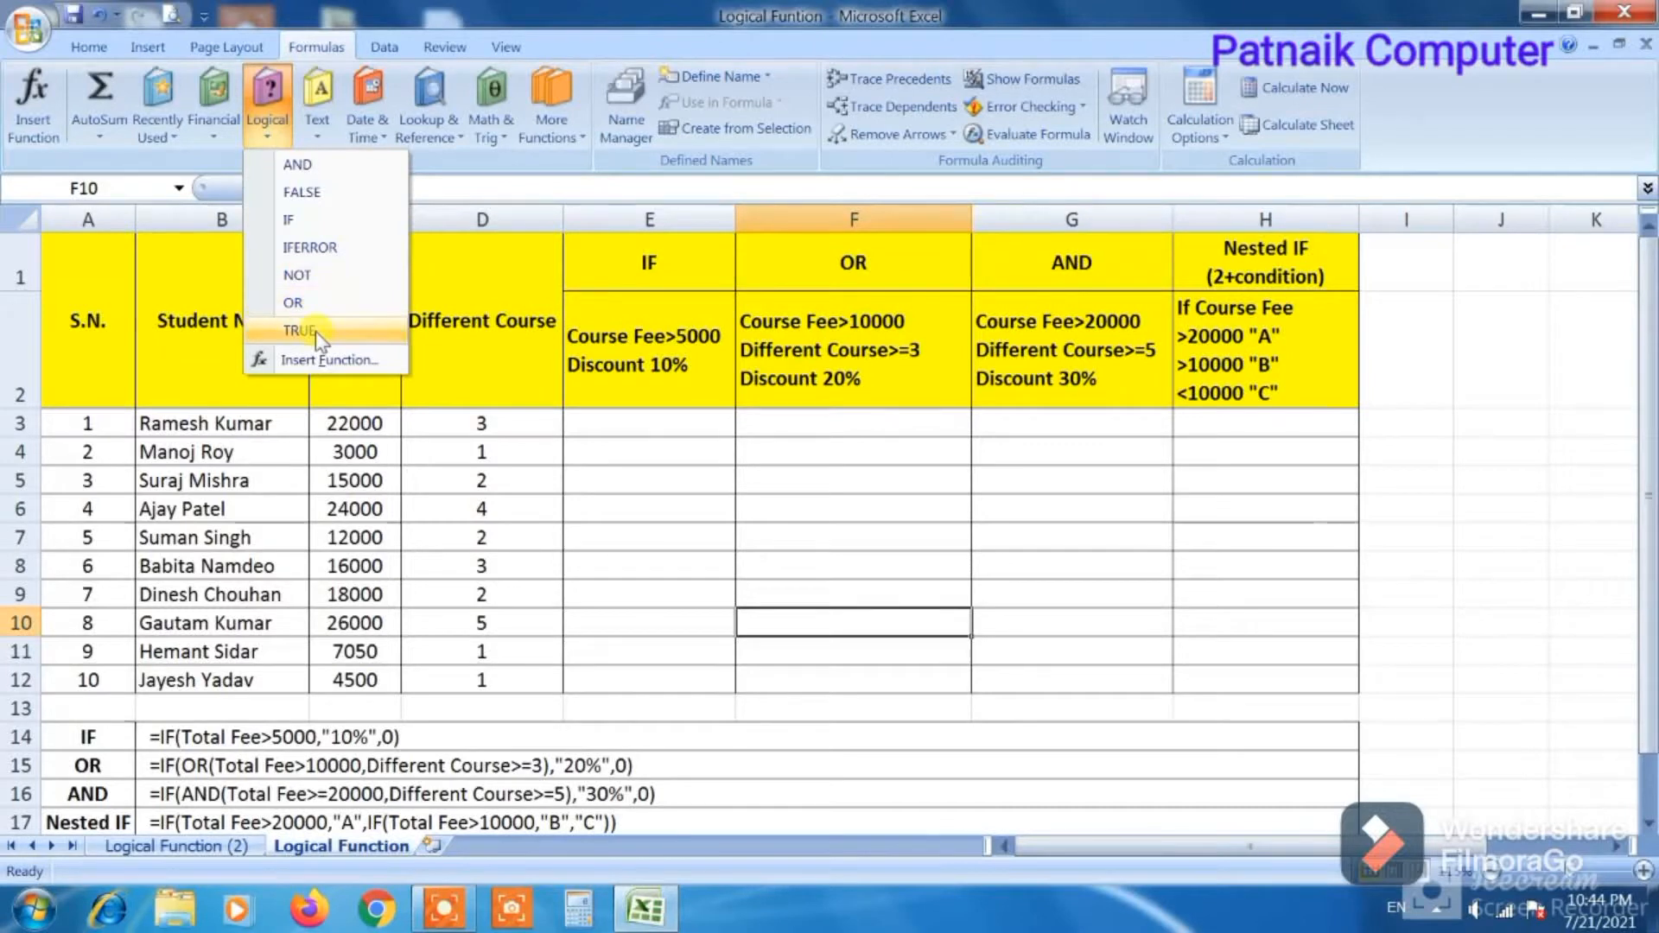
left_click(585, 516)
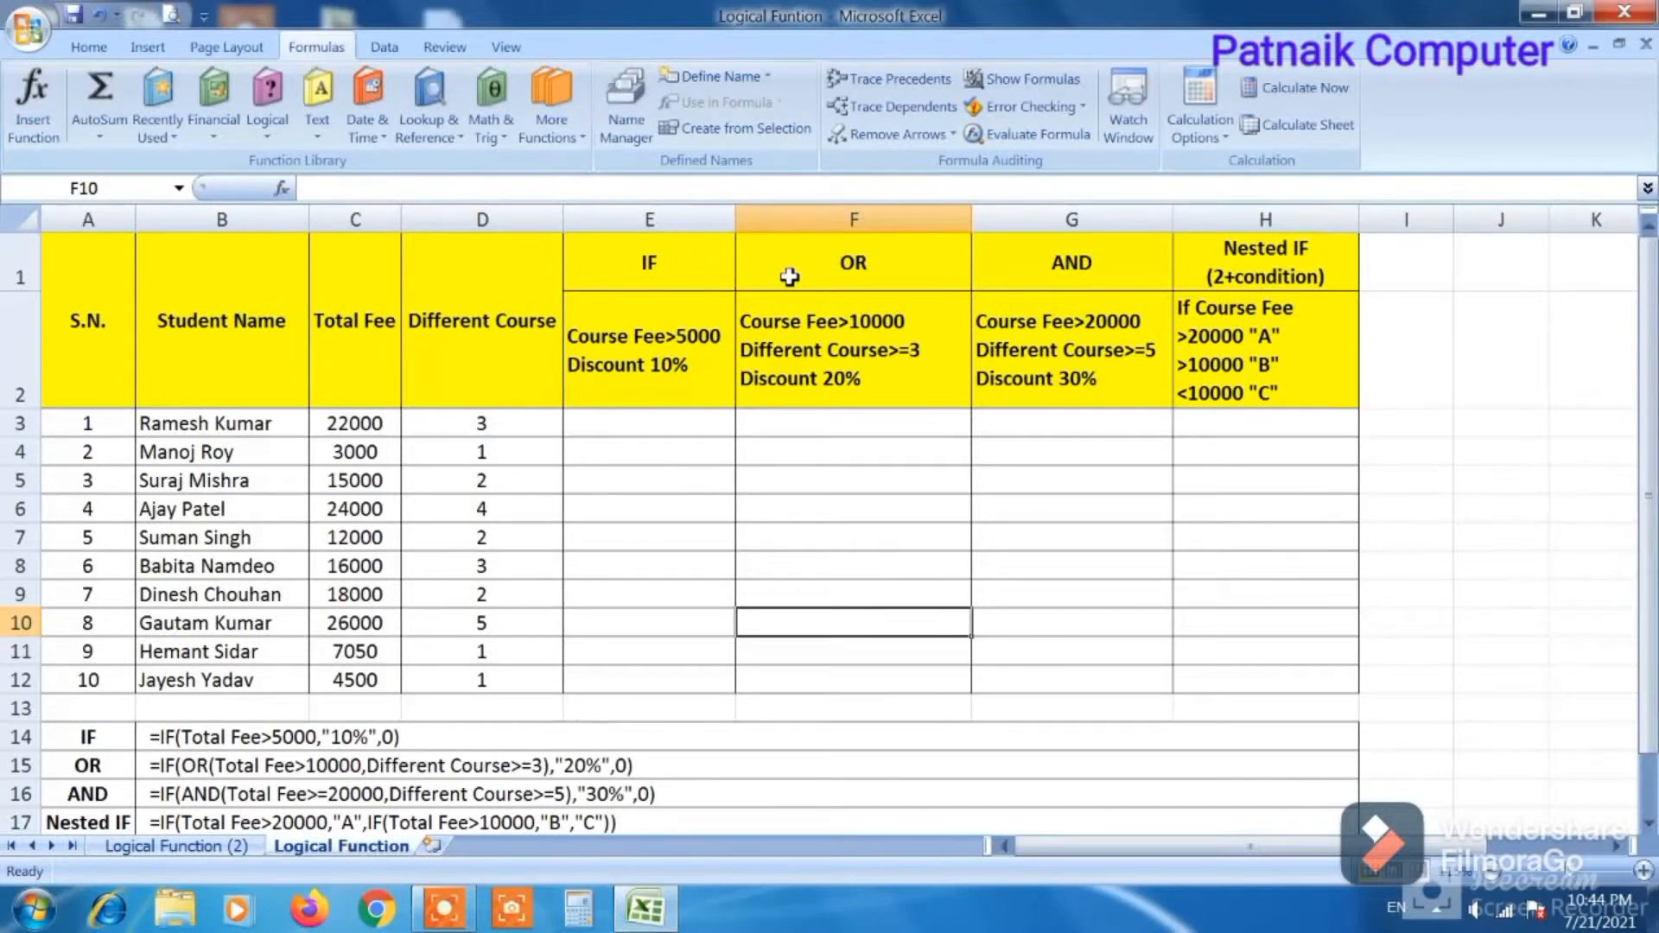
left_click(646, 482)
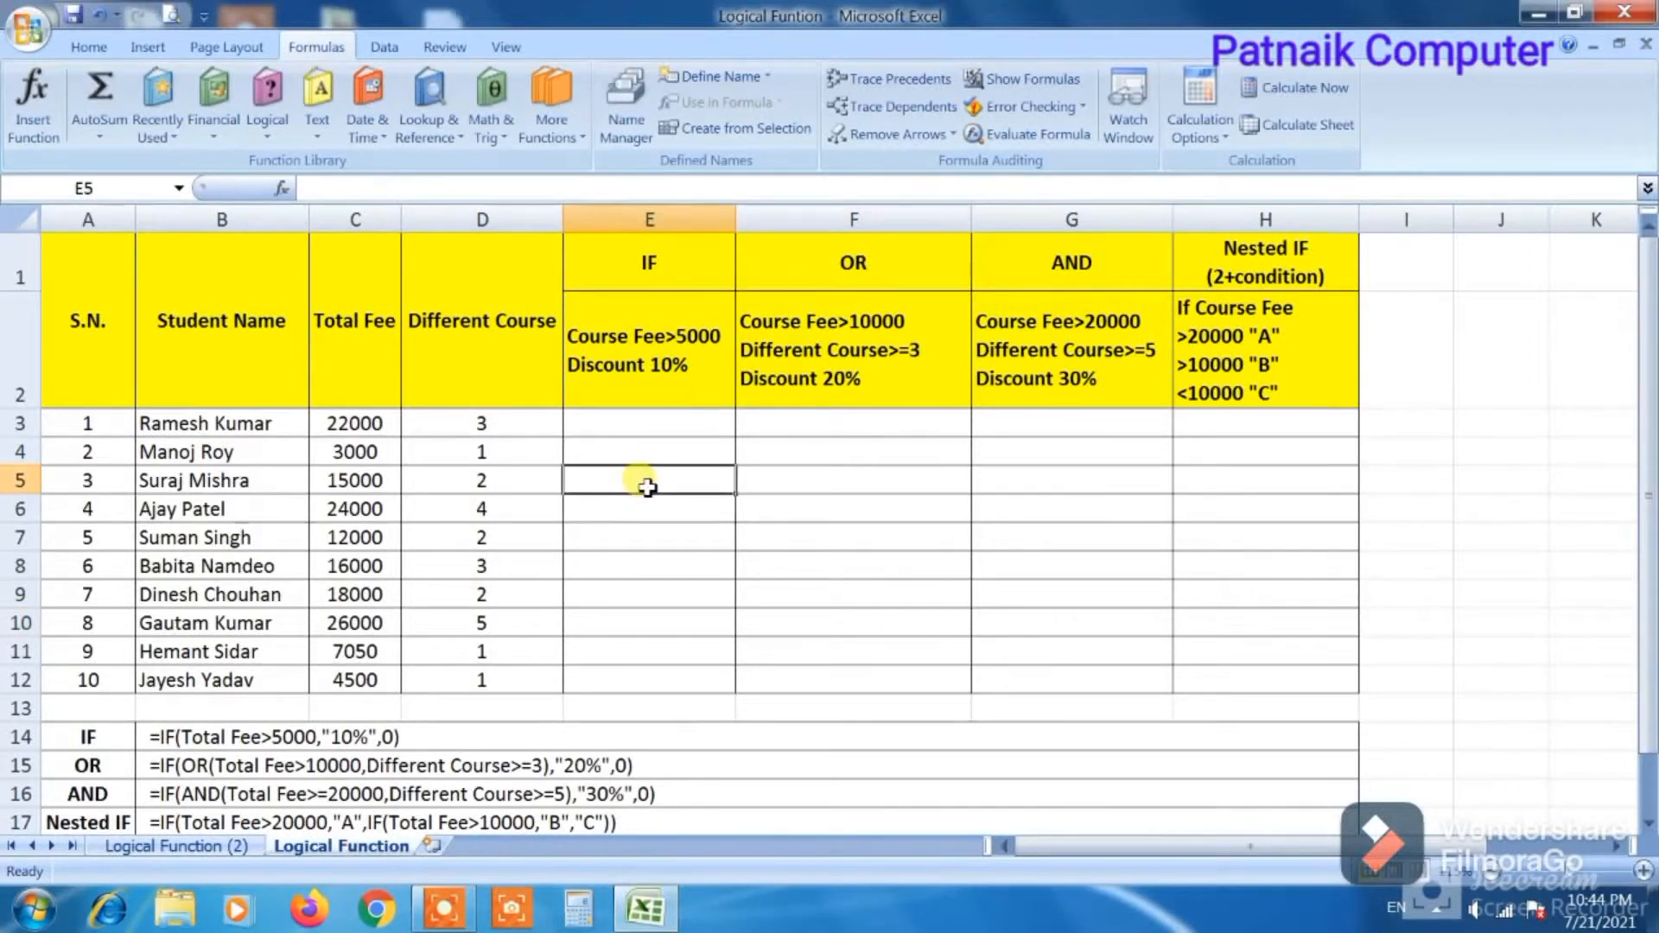
Undo the clearing of E3:H12 and inspect the first student's total fee, course count and IF formula
left_click(100, 17)
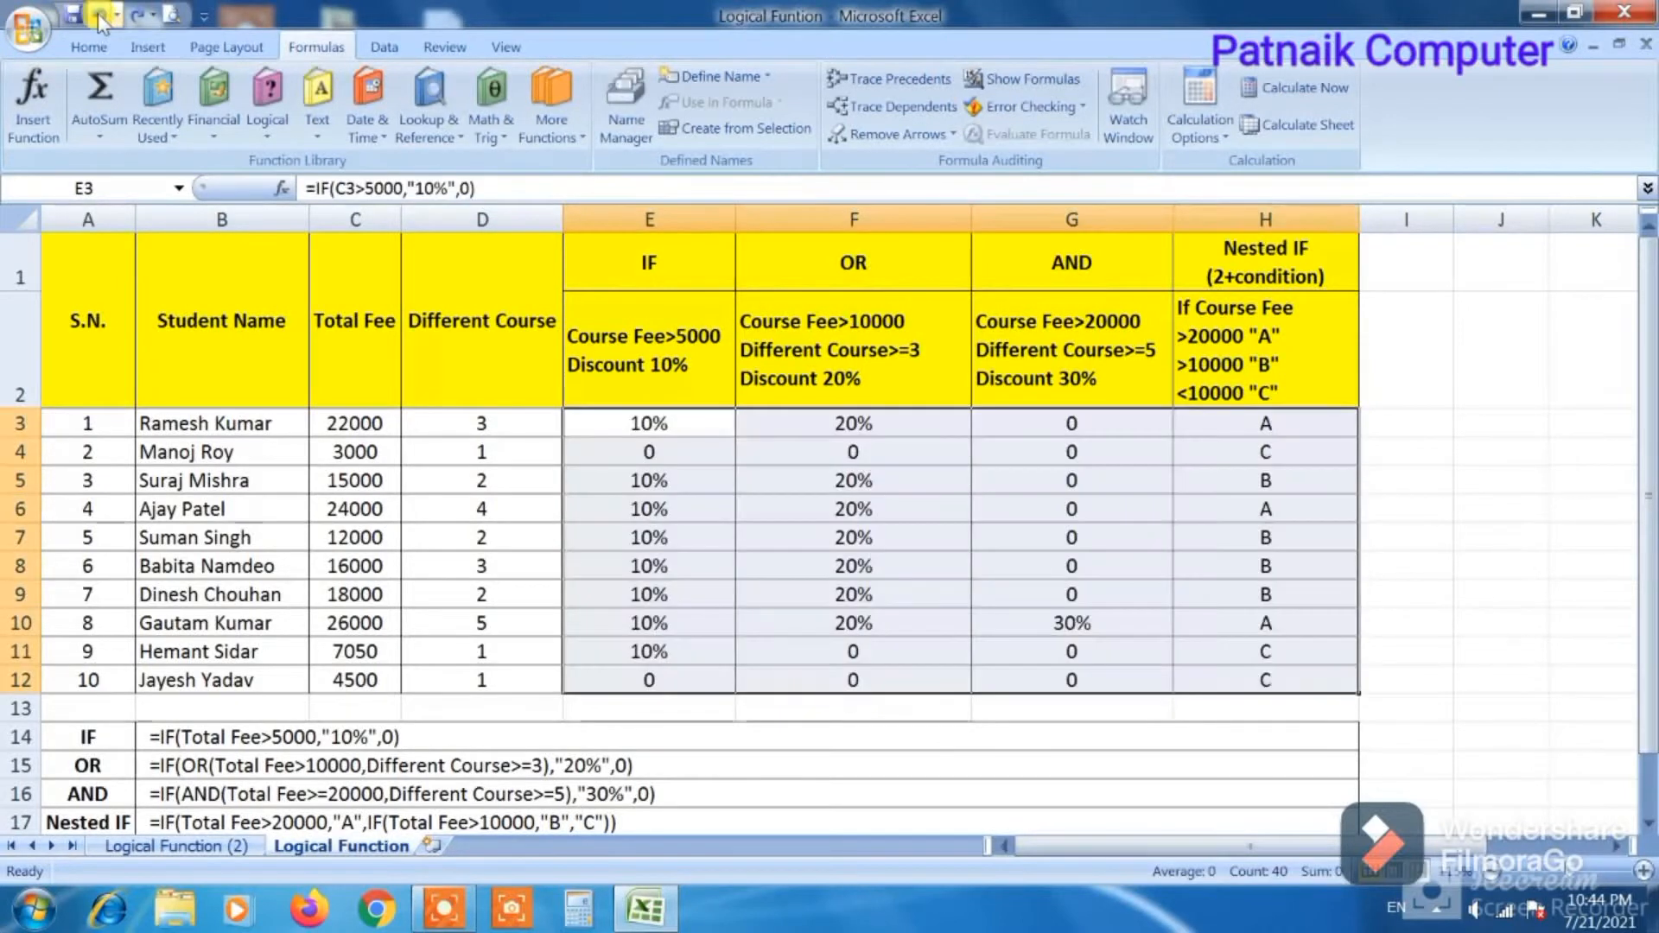
left_click(539, 506)
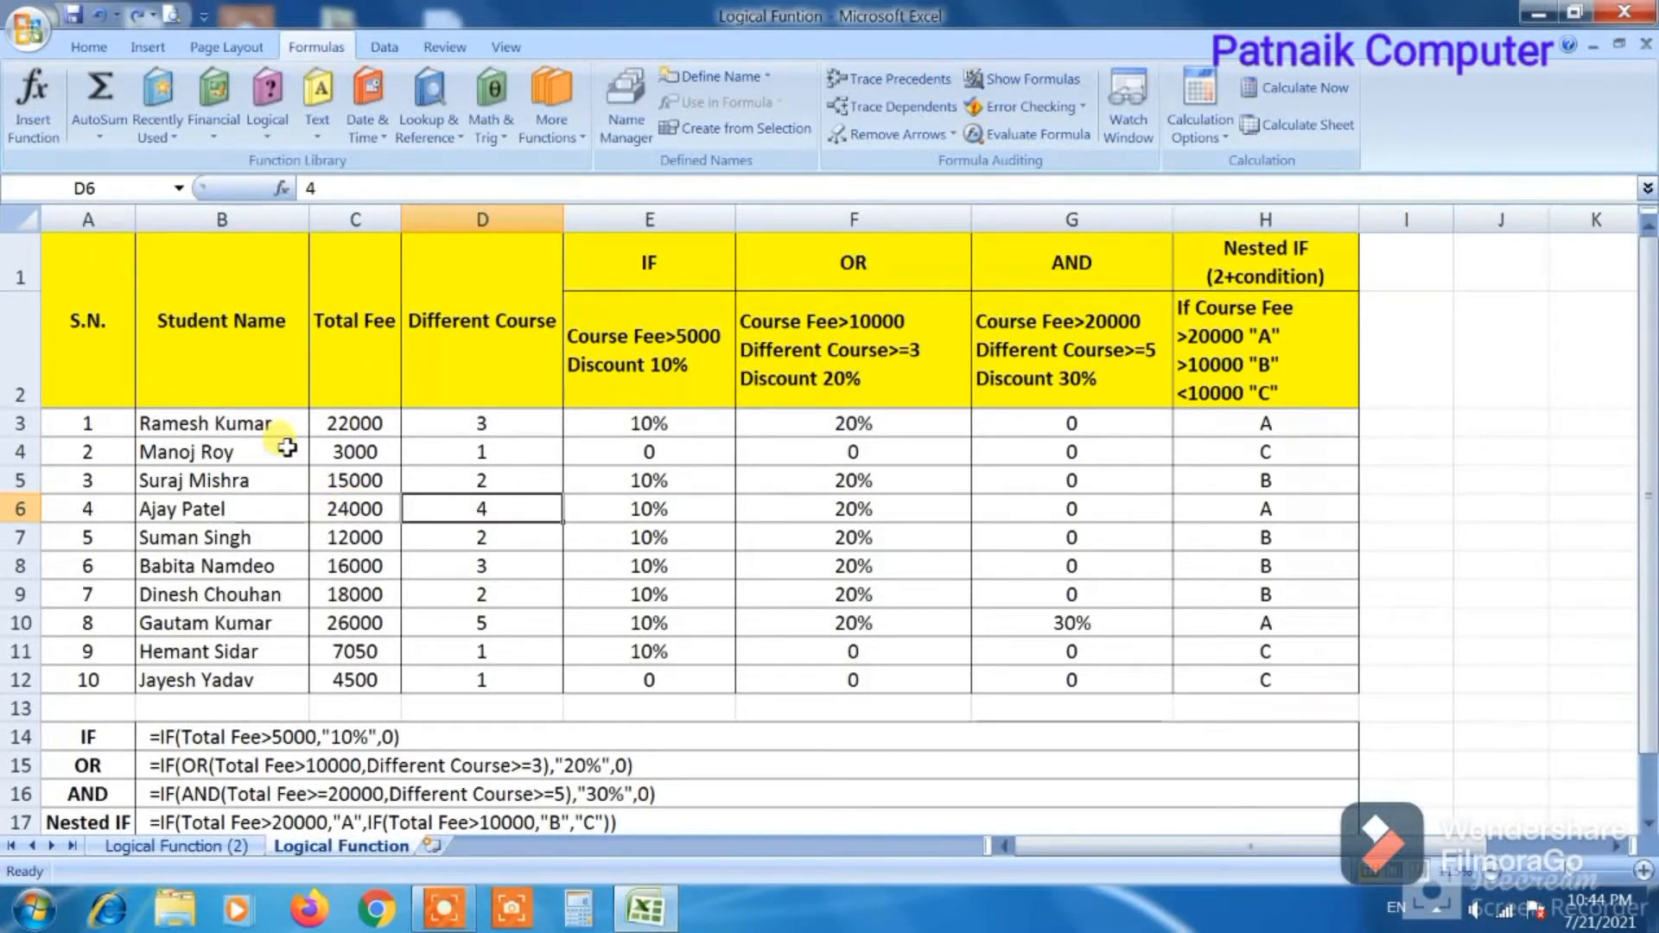
left_click(379, 422)
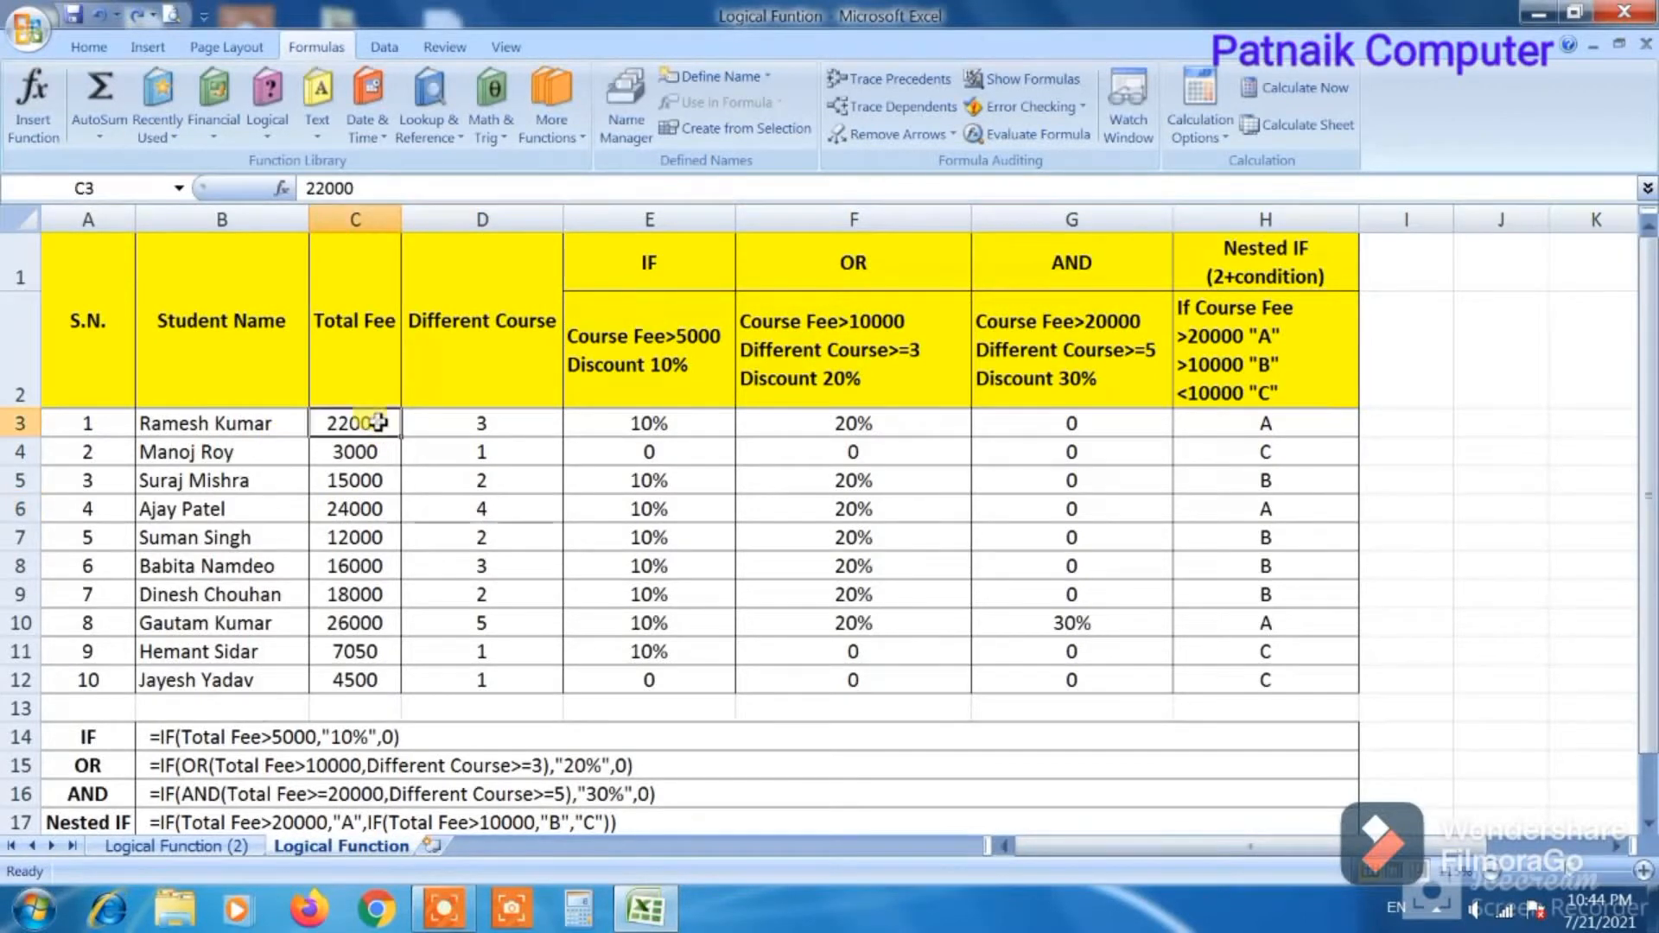
left_click(510, 420)
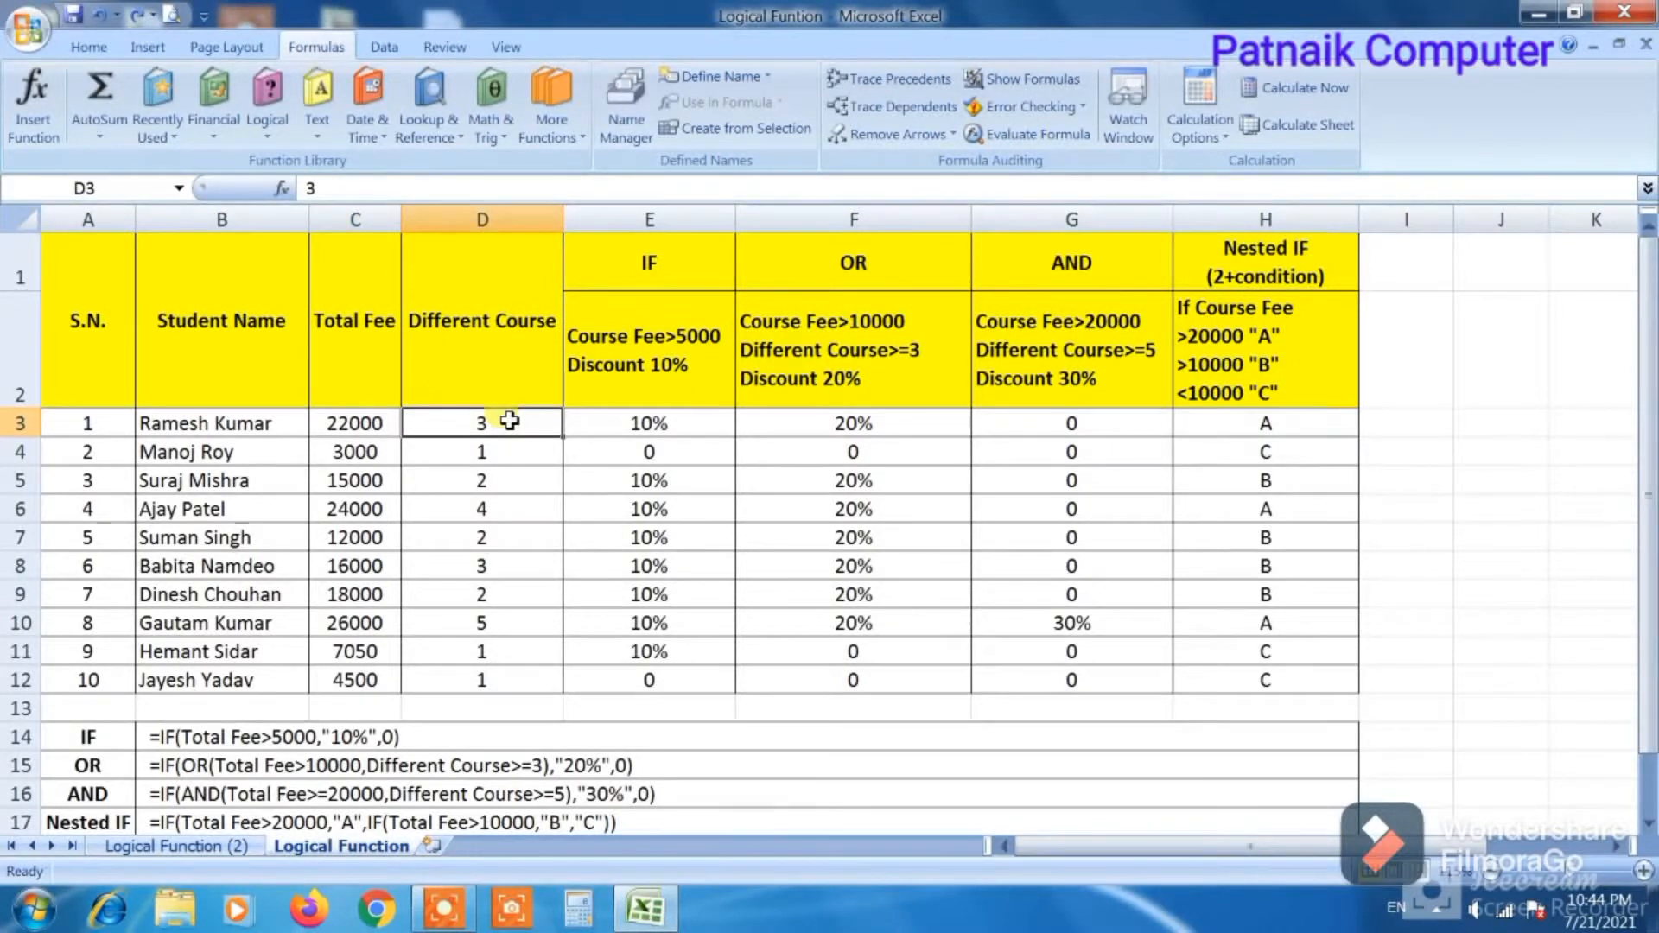
left_click(679, 422)
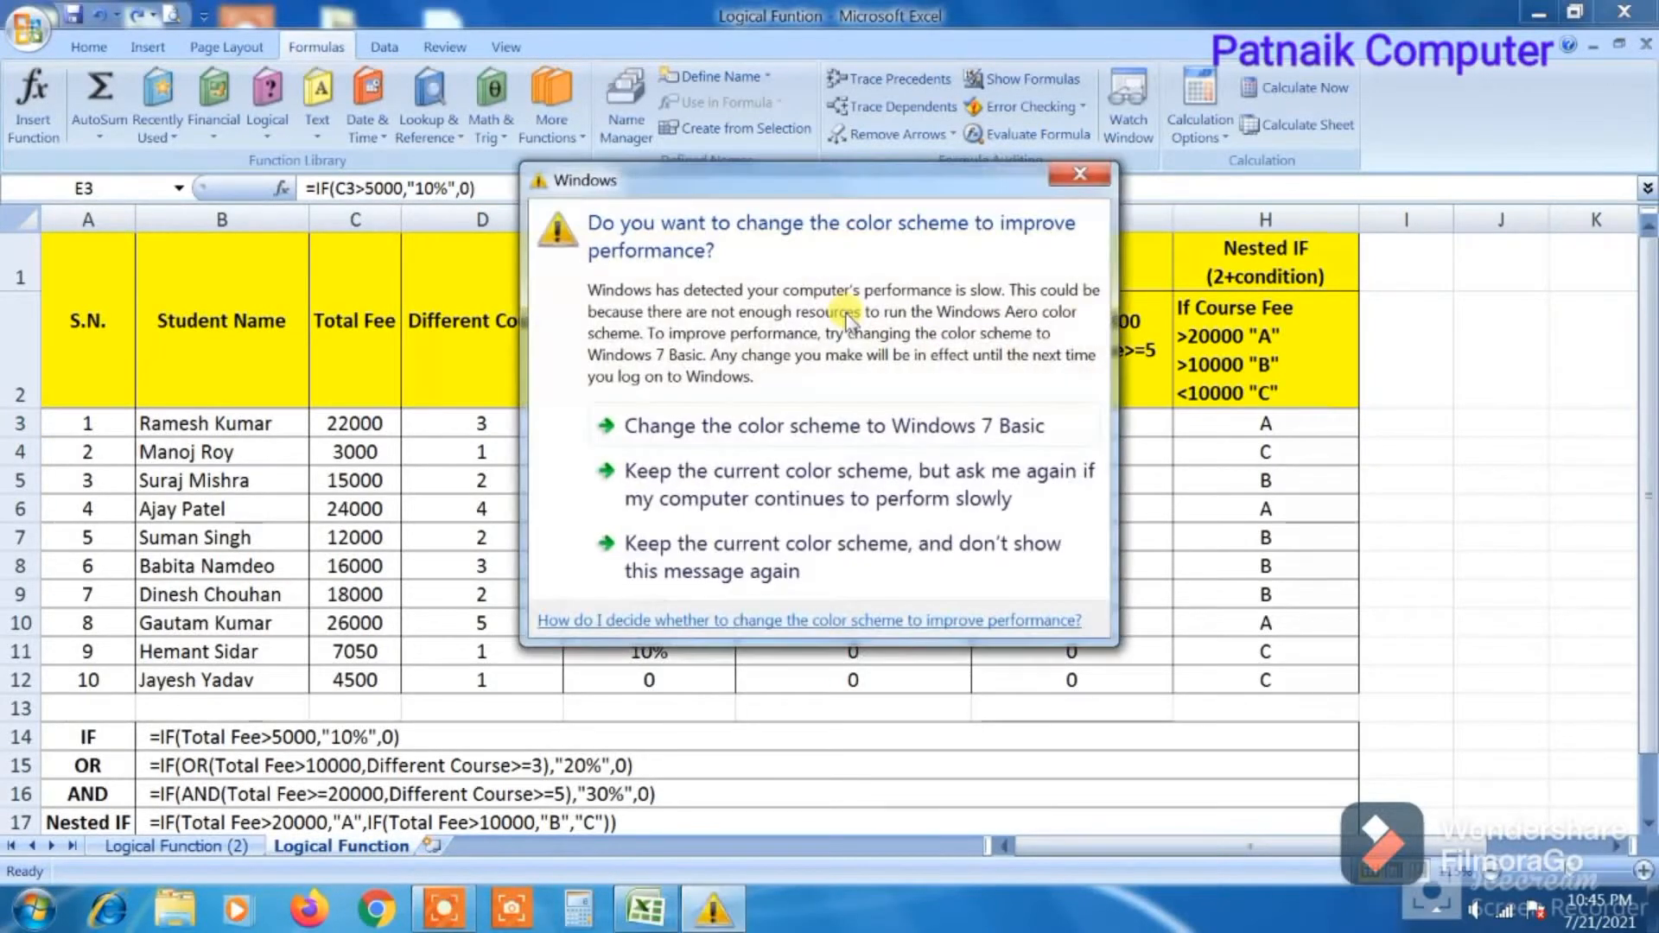
Keep the current Windows color scheme without showing the message again, and clear the contents of E3:H12
left_click(790, 549)
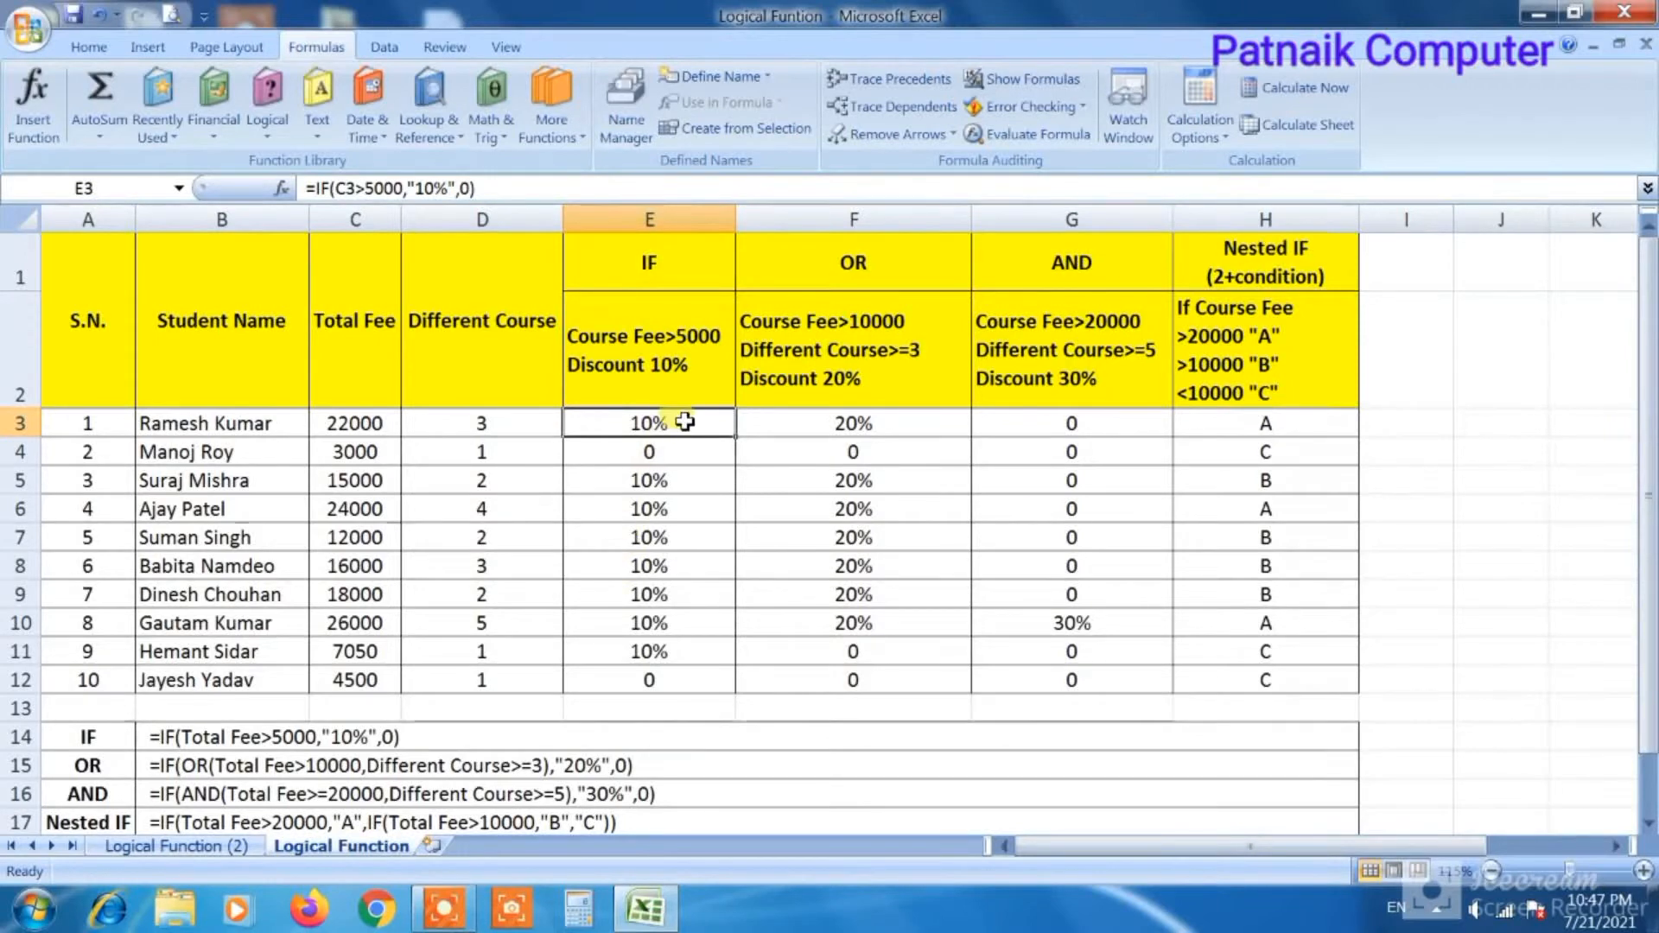
left_click_drag(681, 418, 1268, 671)
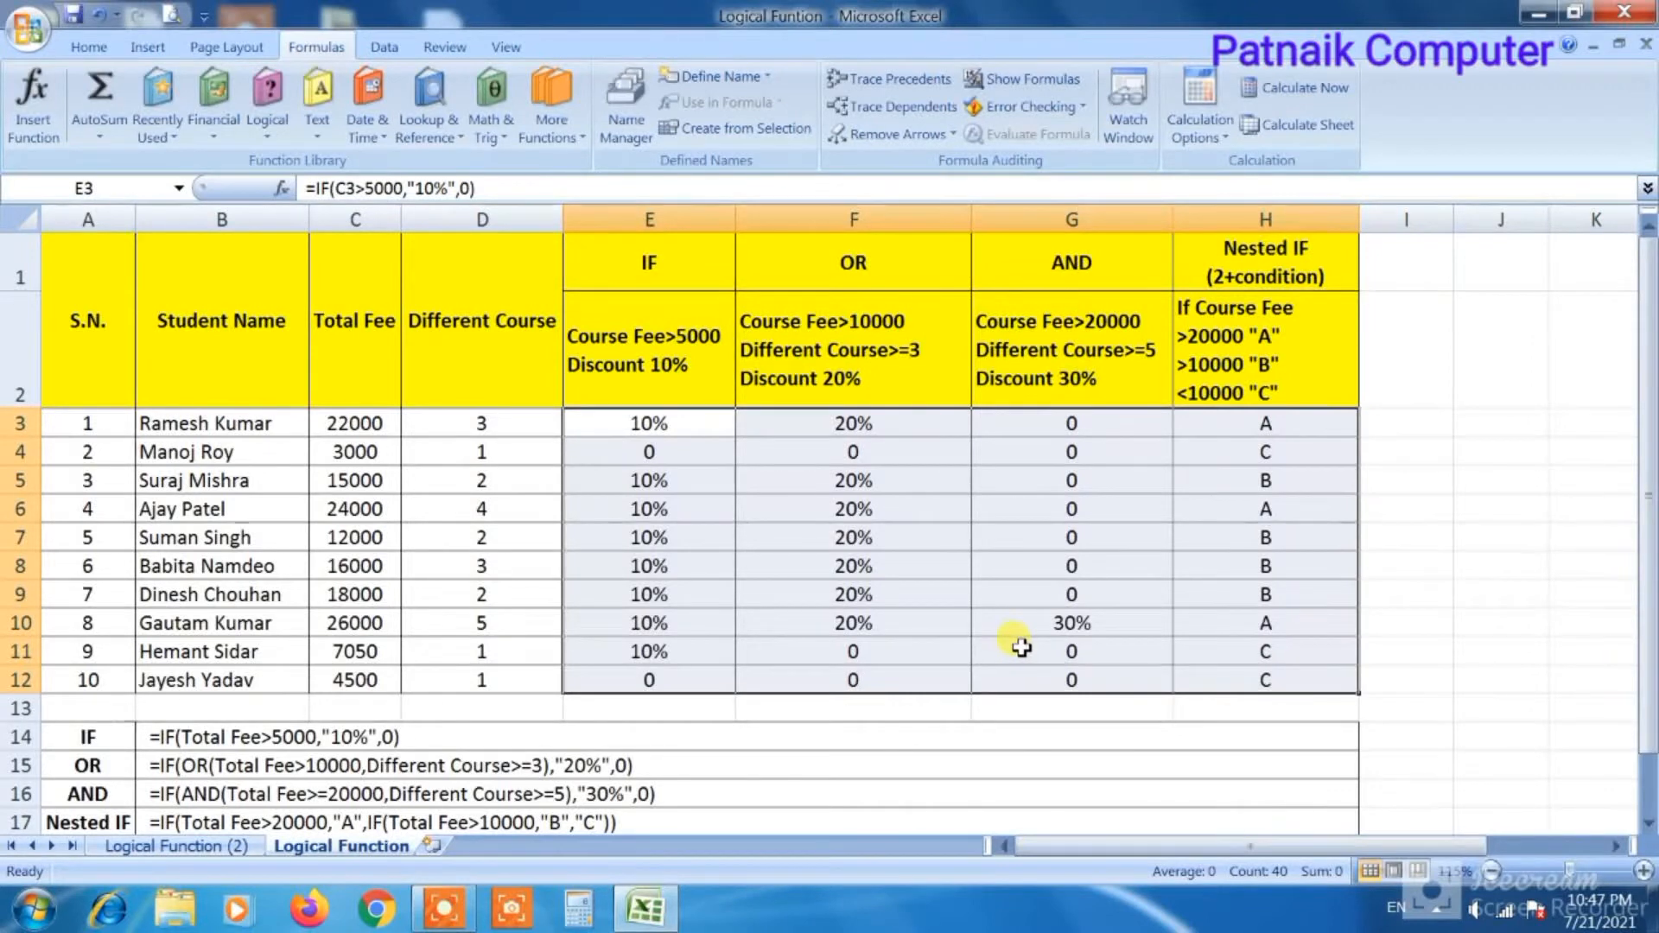
key("Delete")
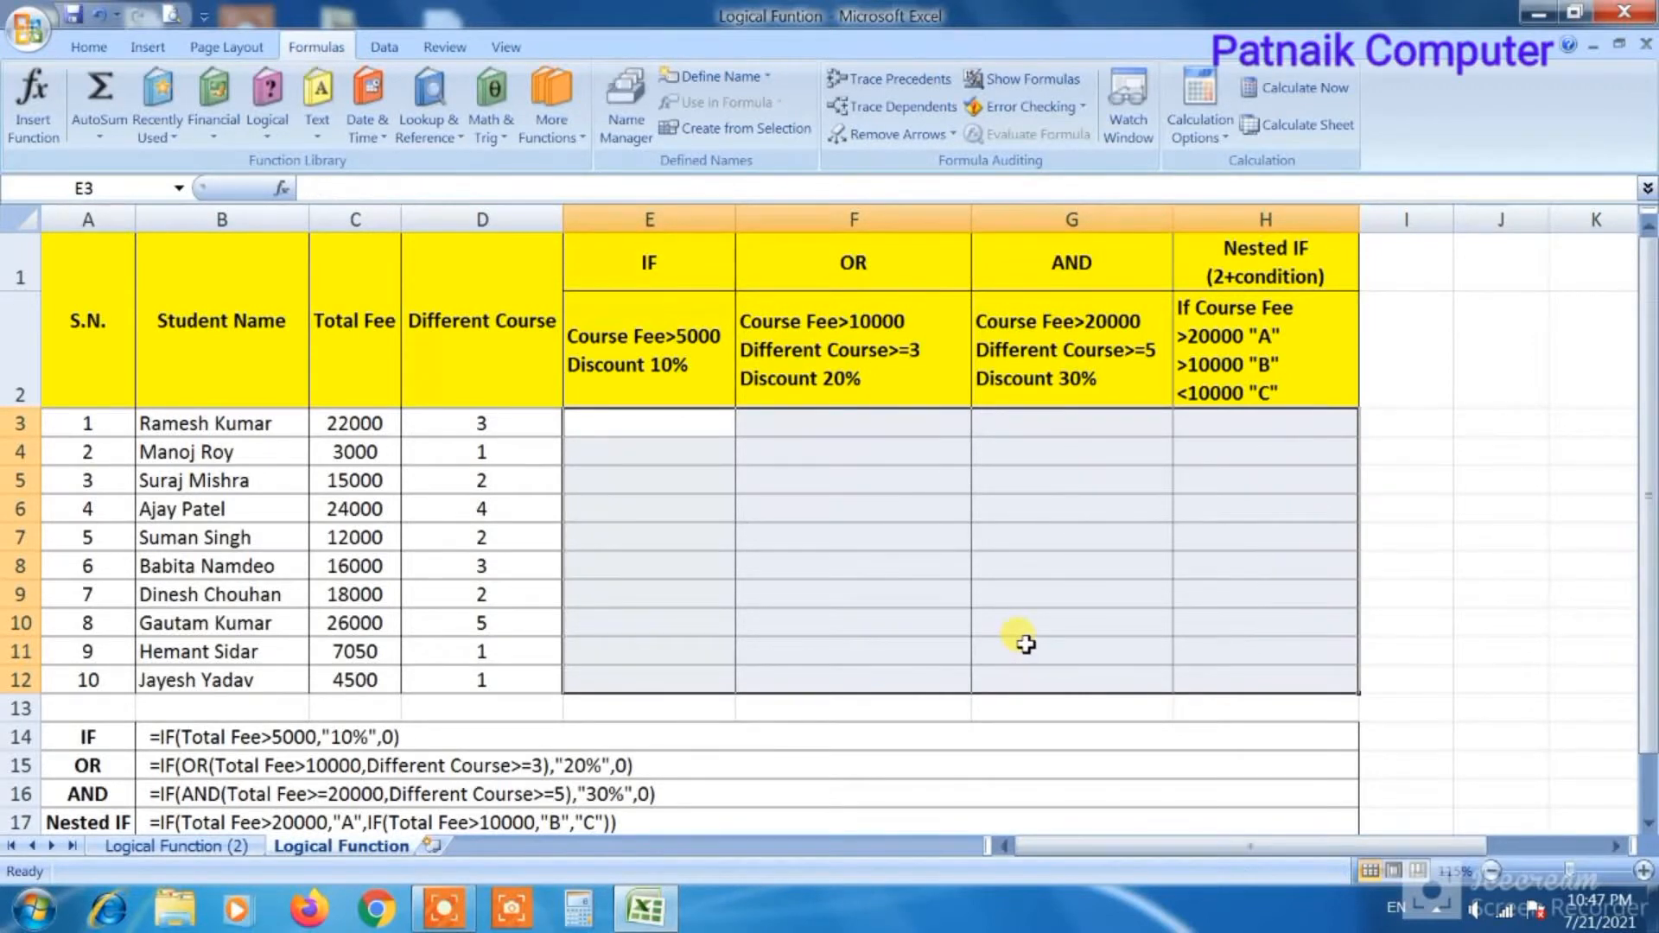
Enter the formula =IF(C3>5000,"10%",0) in cell E3
left_click(675, 424)
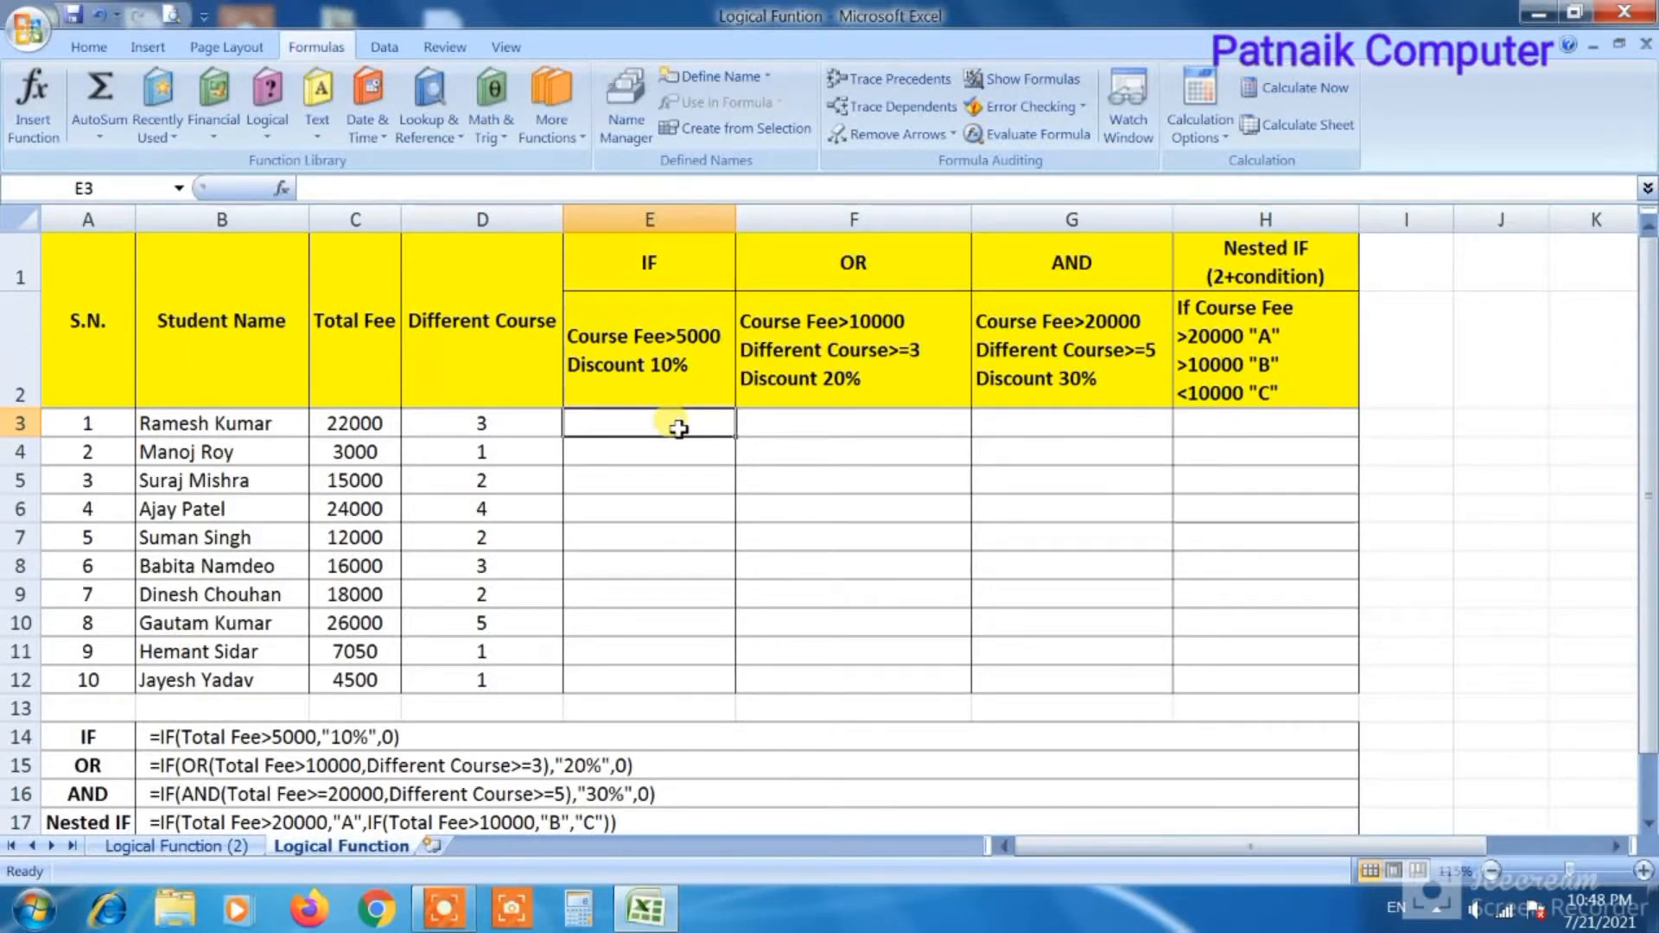
type("=")
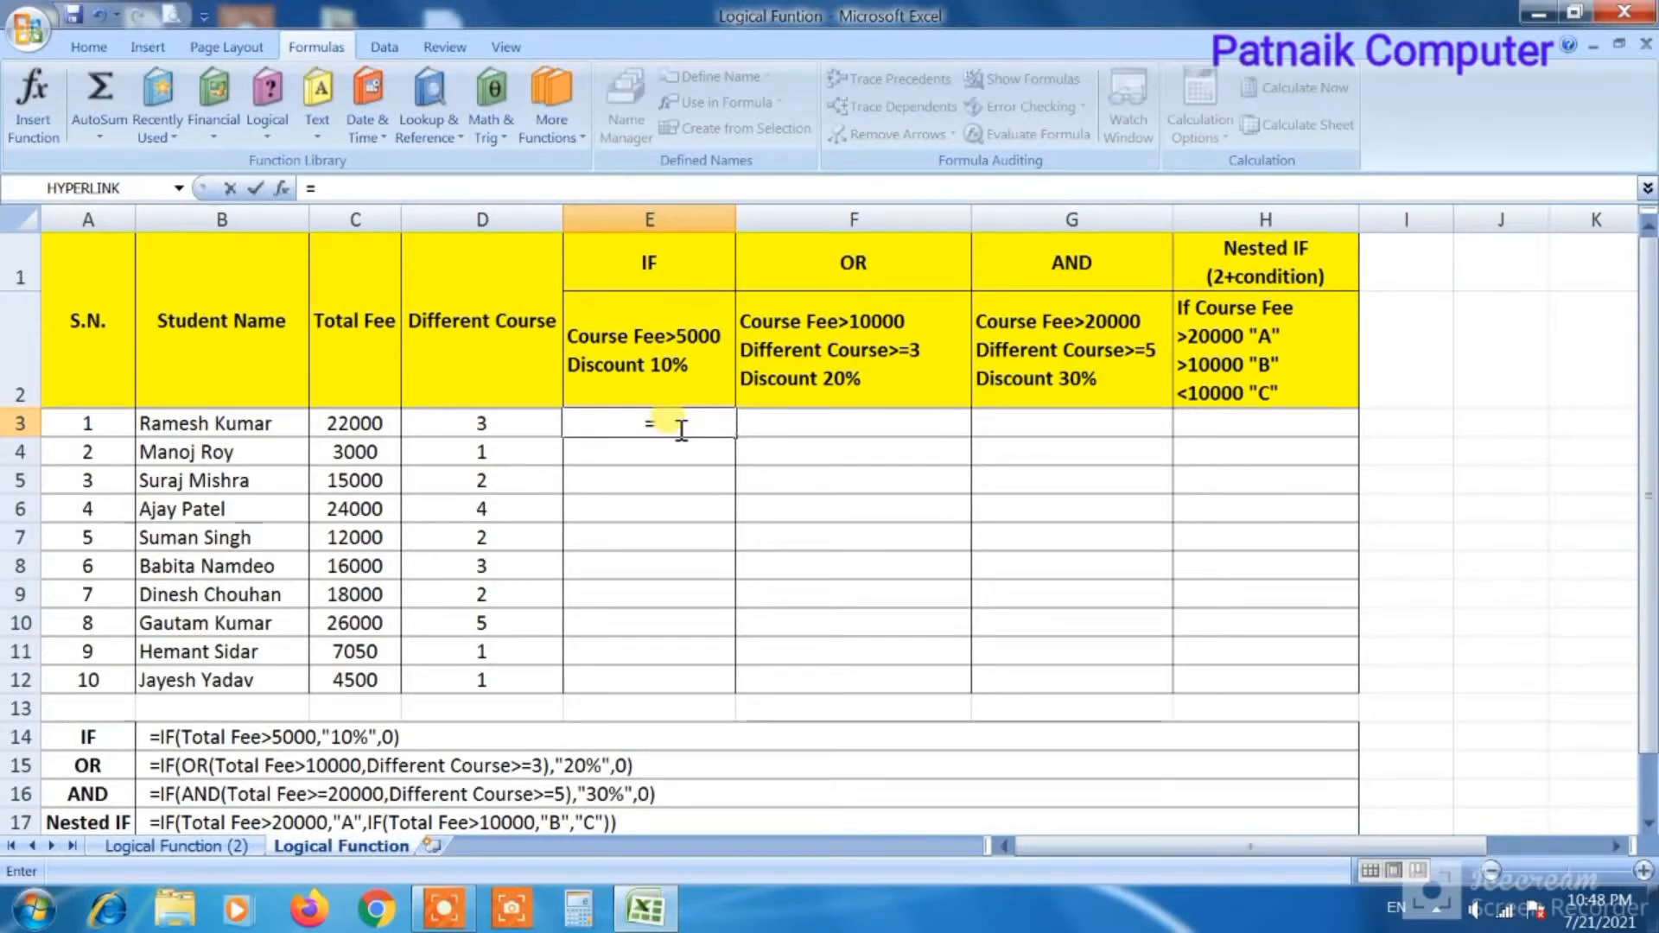
type("if")
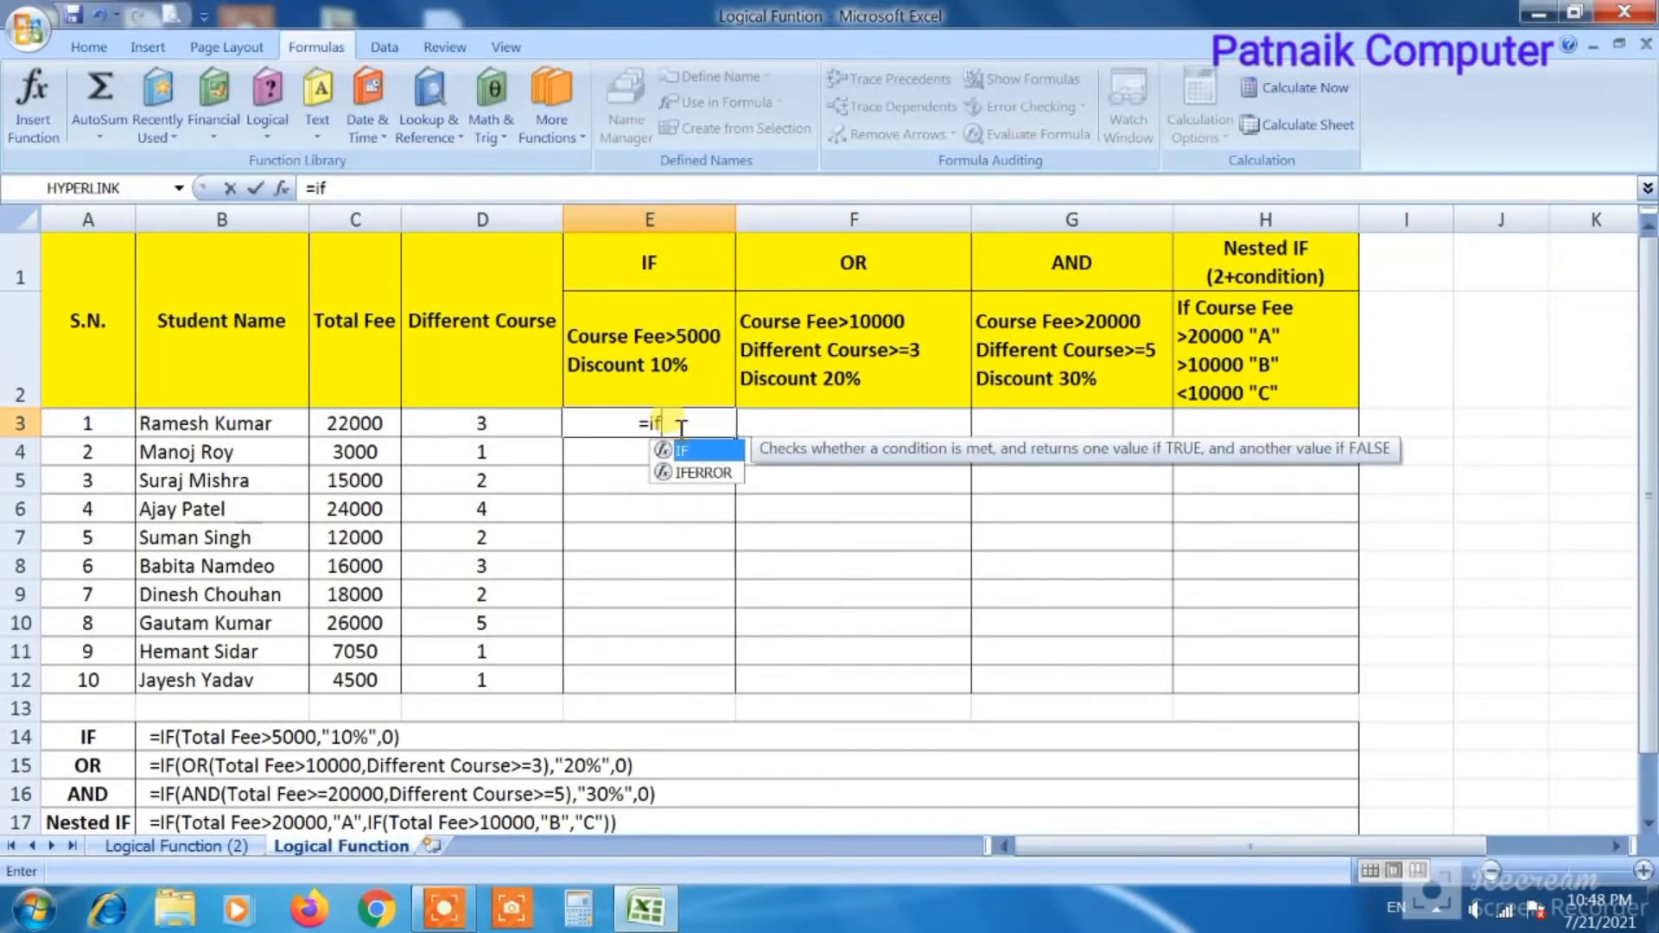
double_click(684, 454)
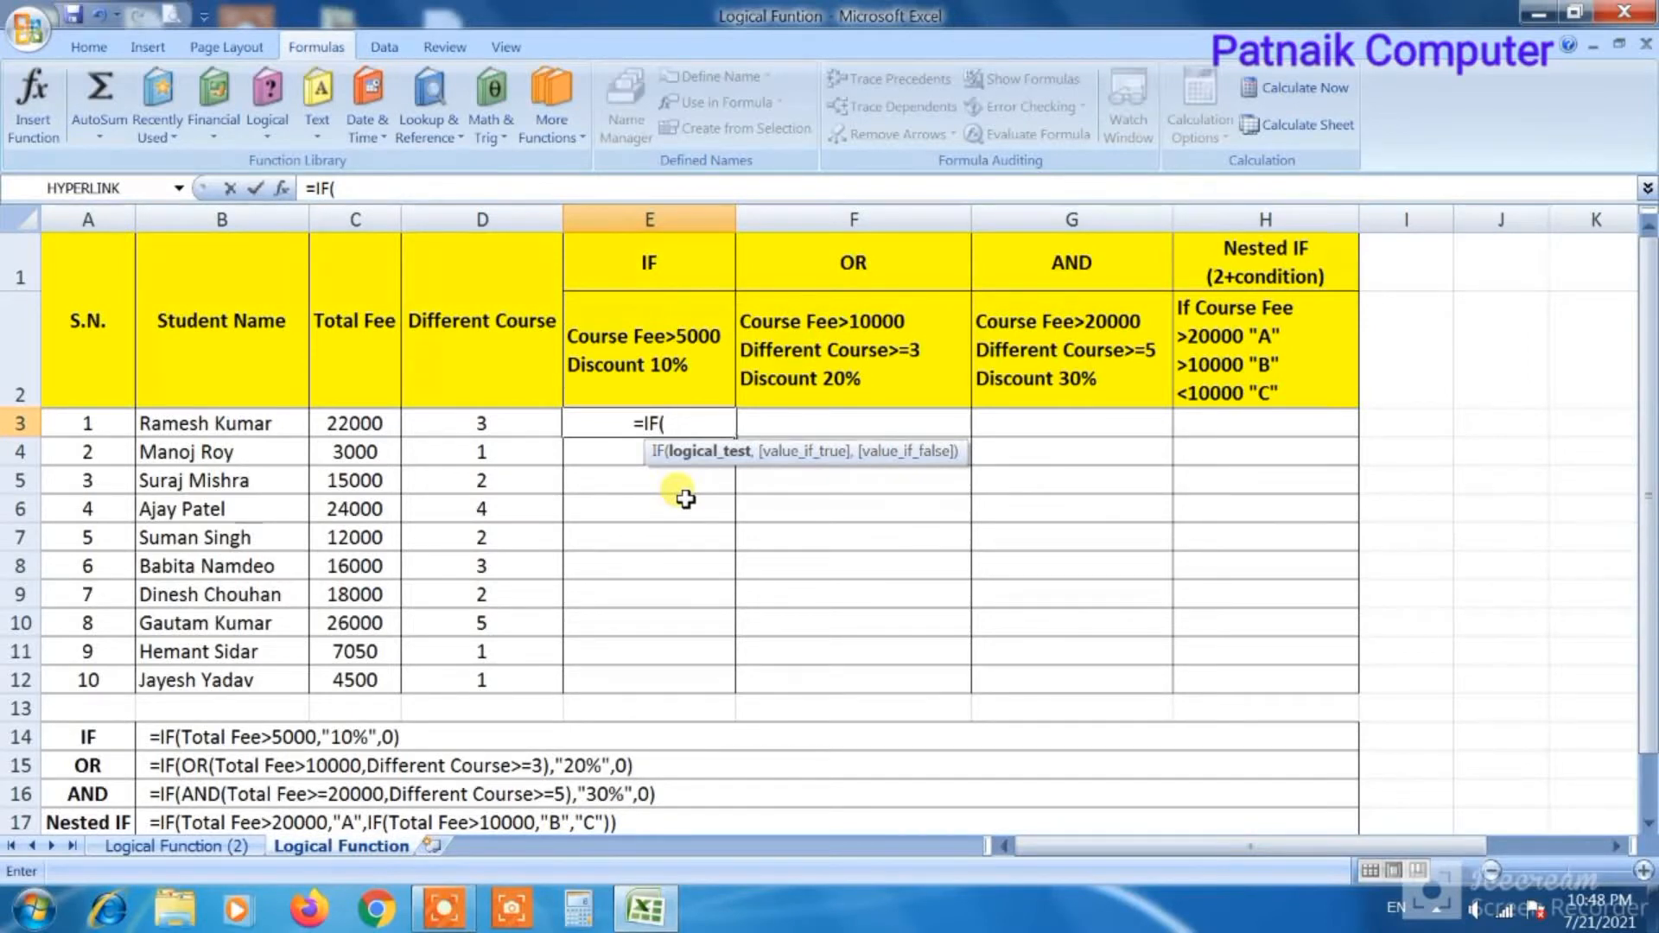
left_click(350, 423)
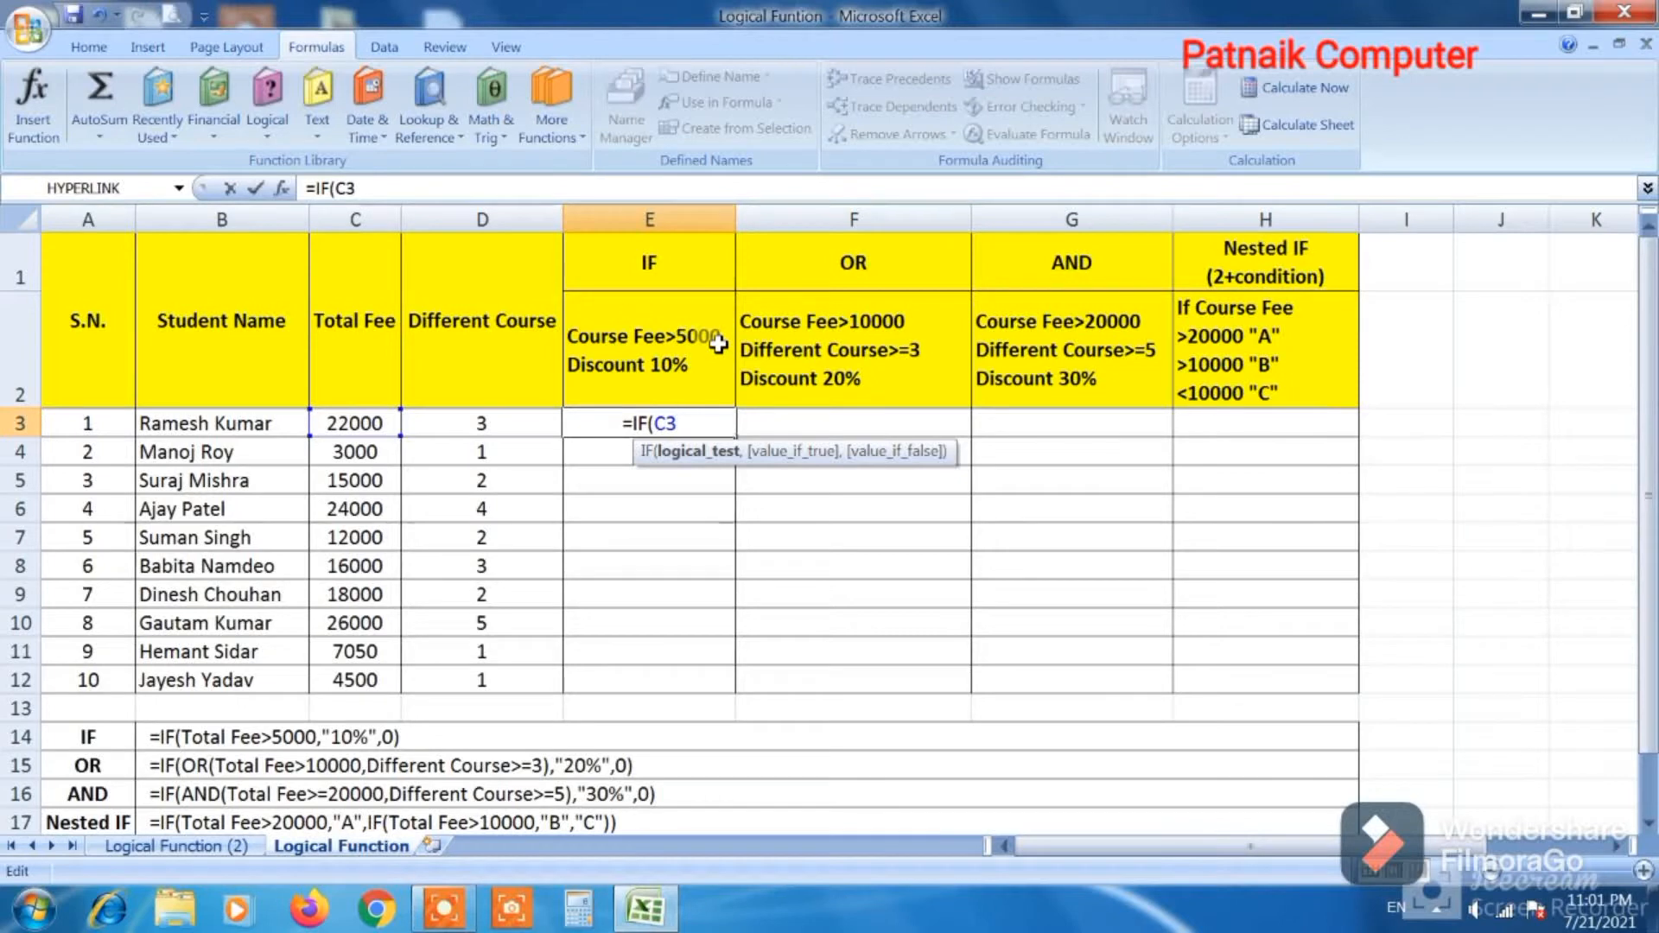
type(">")
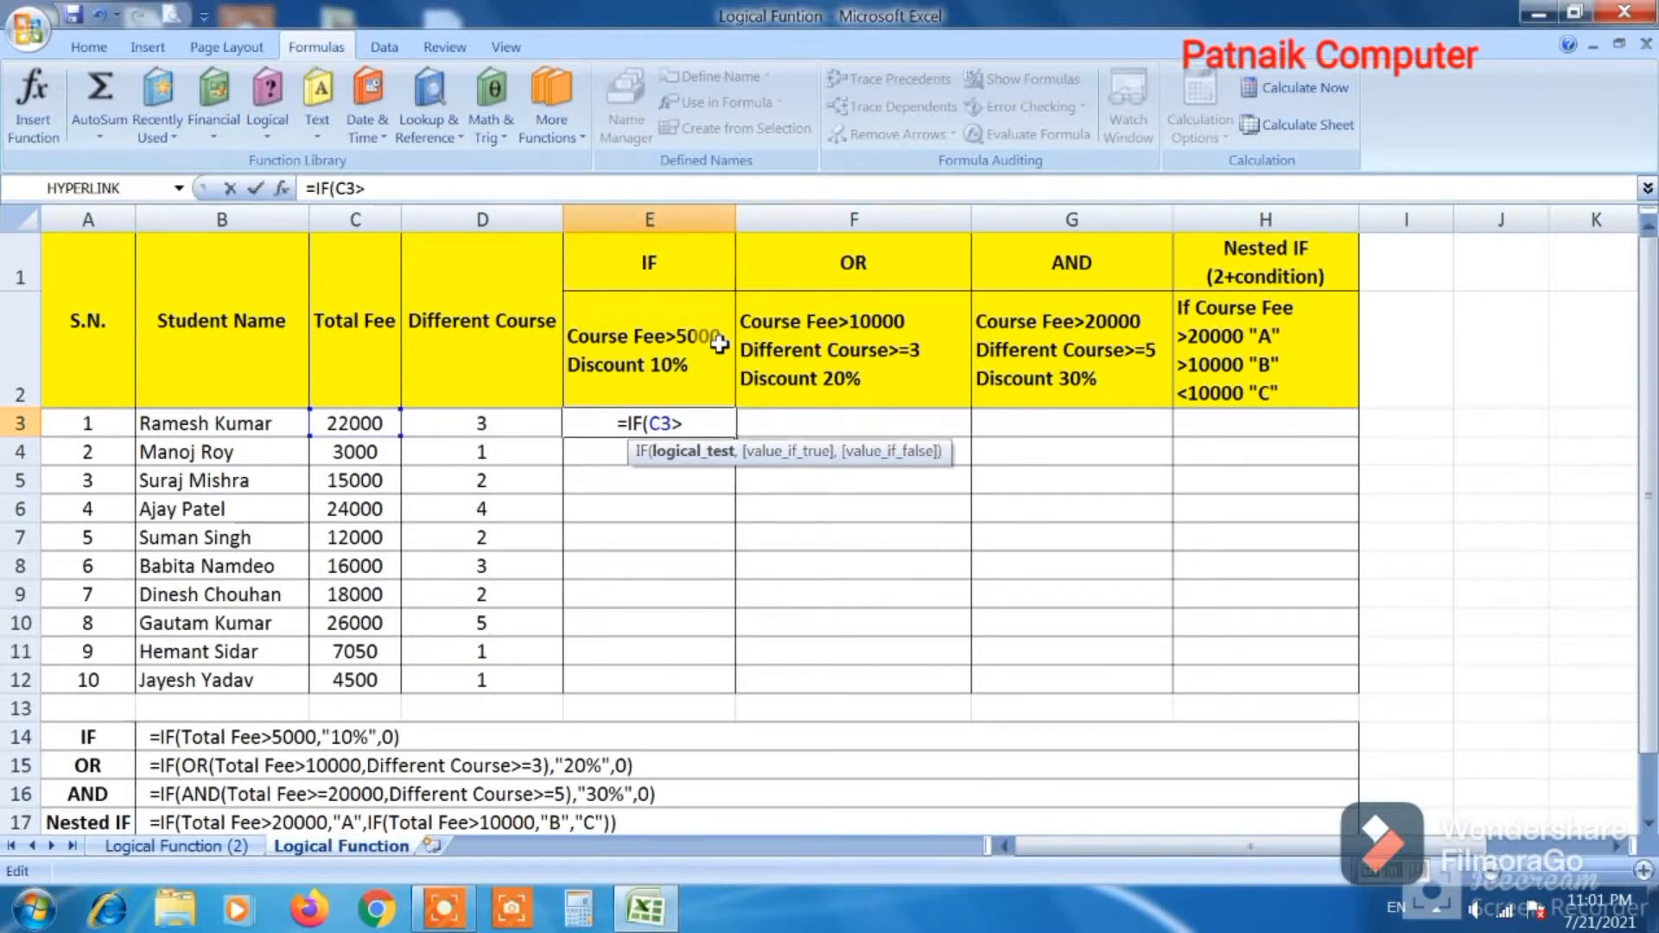
type("5000")
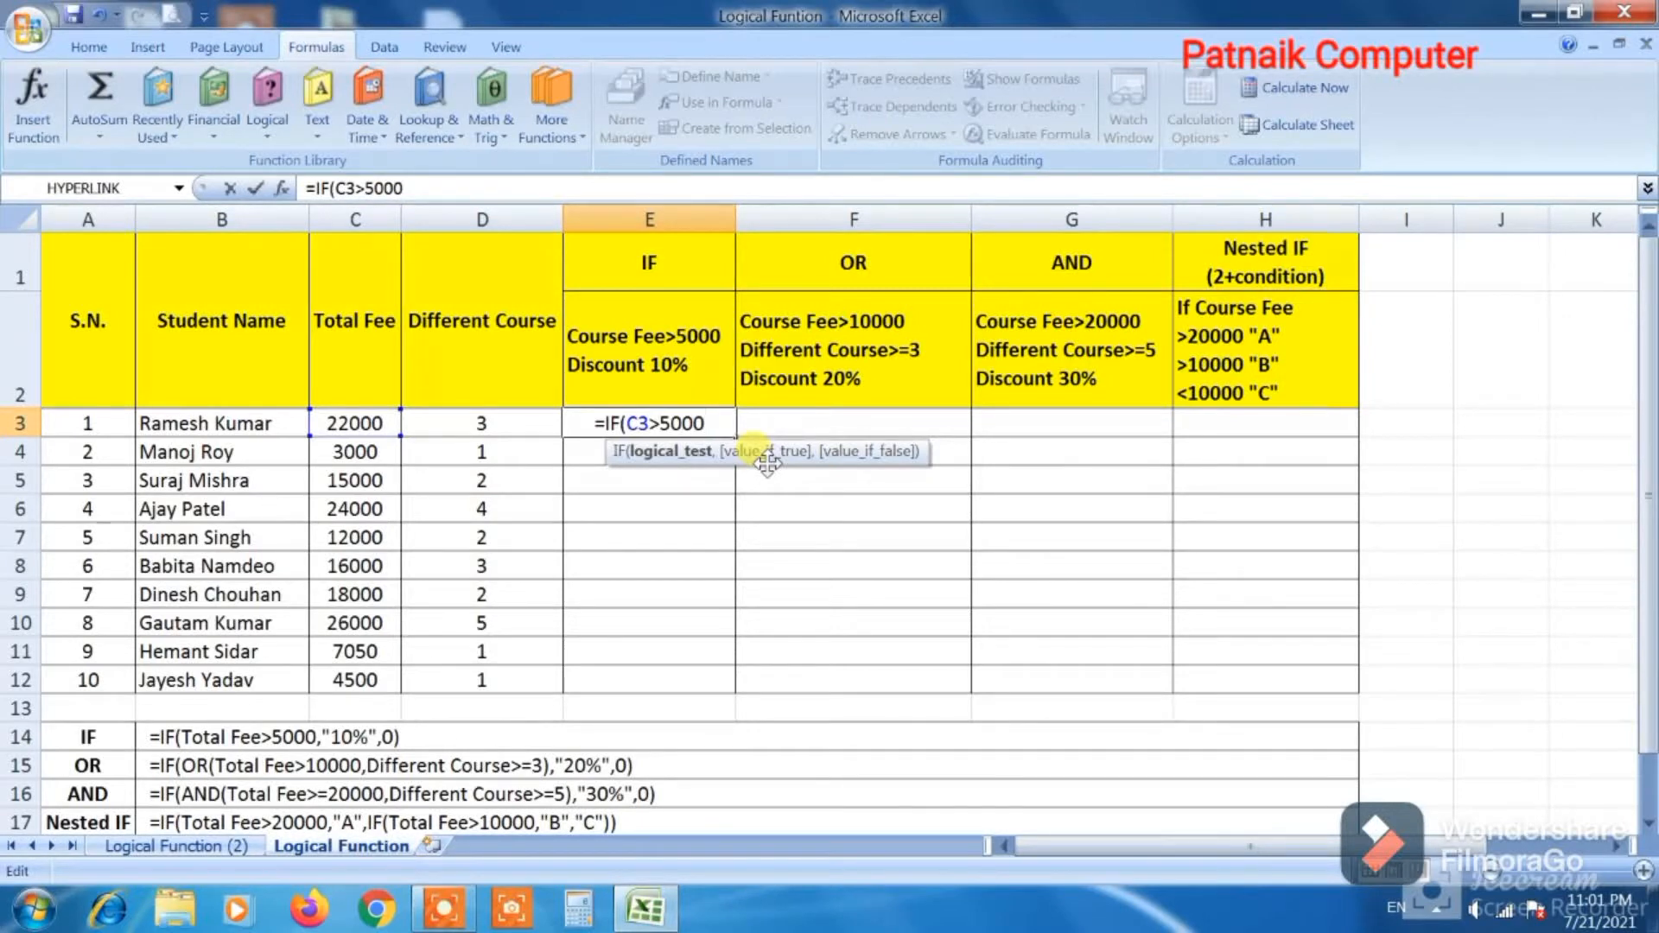
type(",")
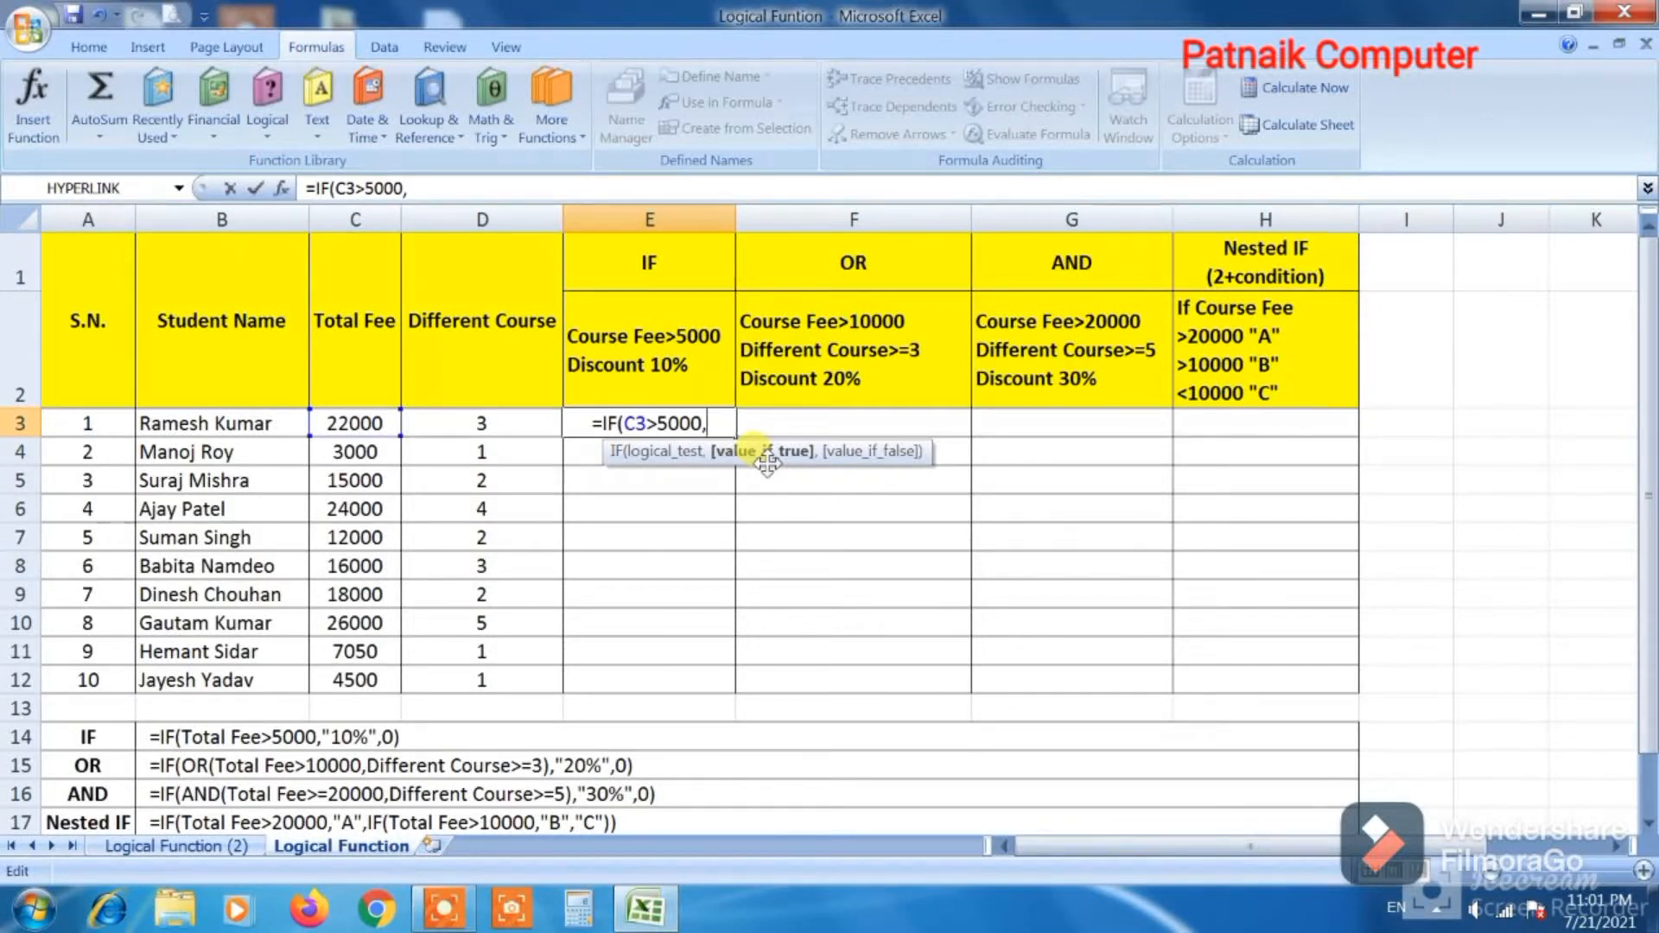
type("\"10")
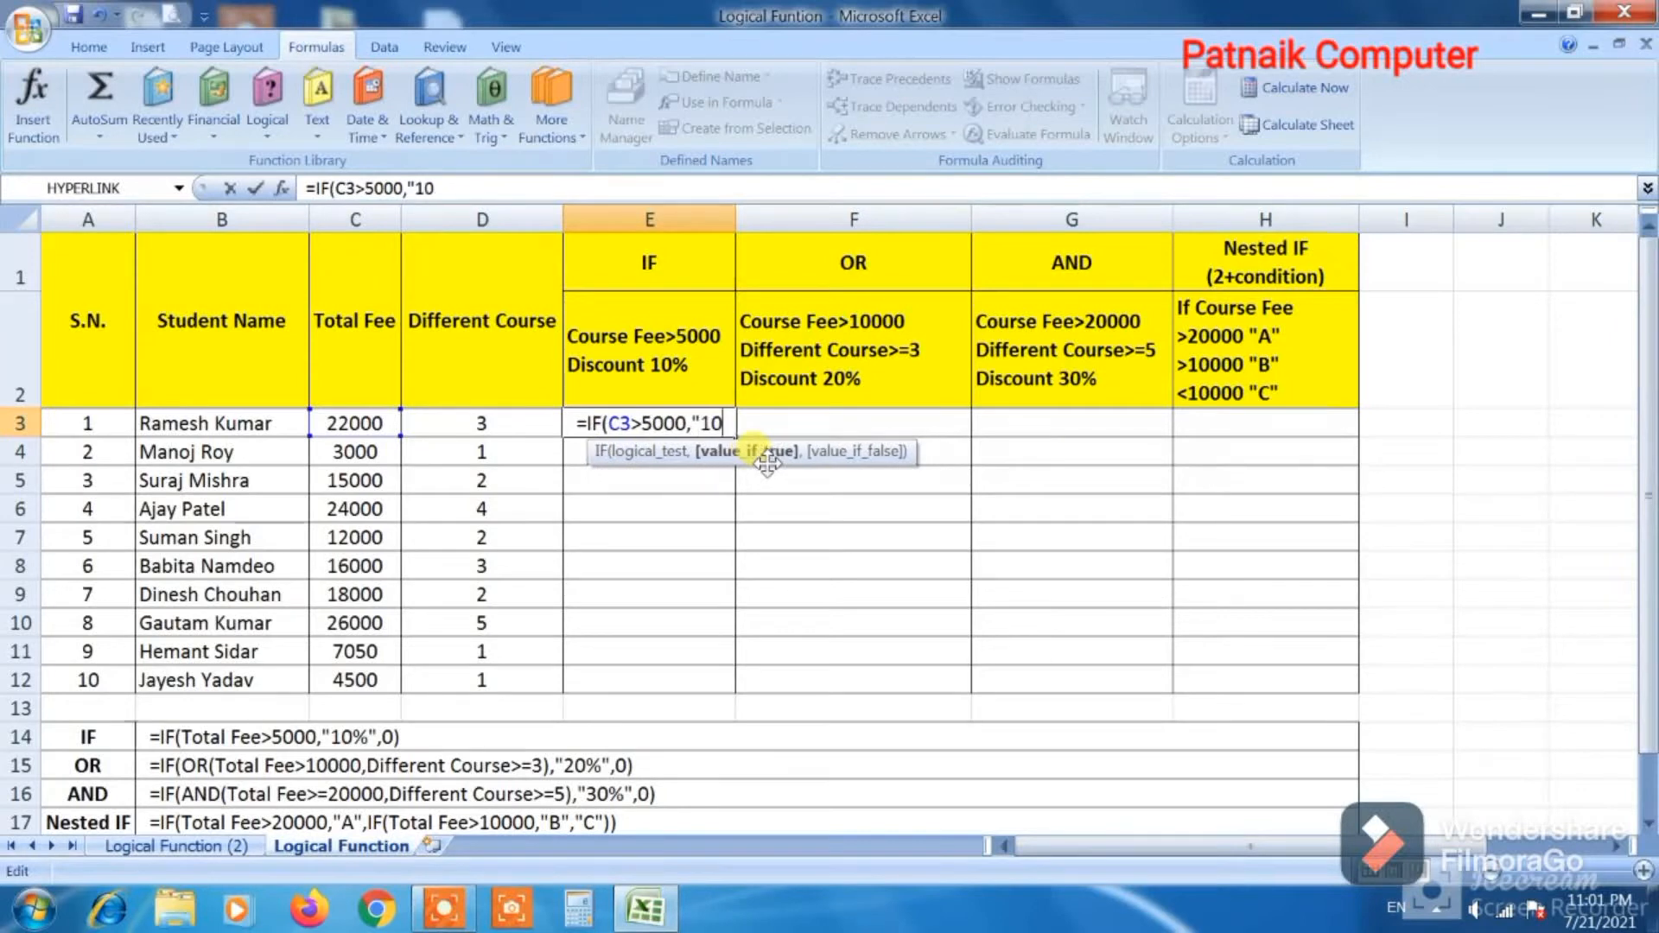
type("%")
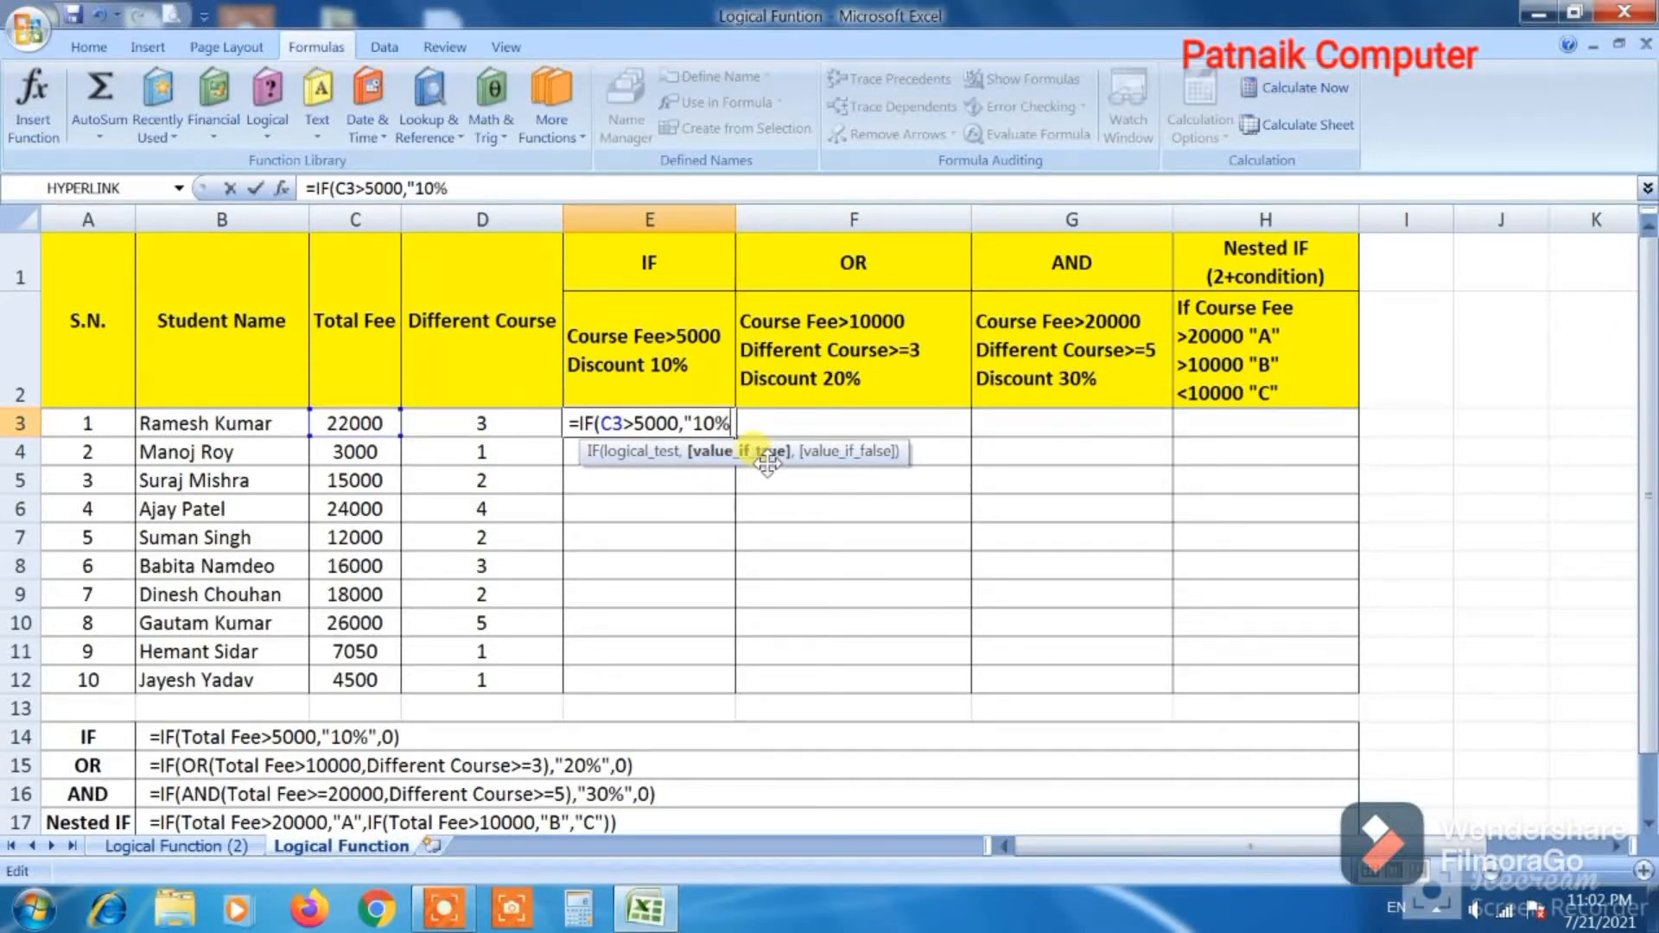
type("\"")
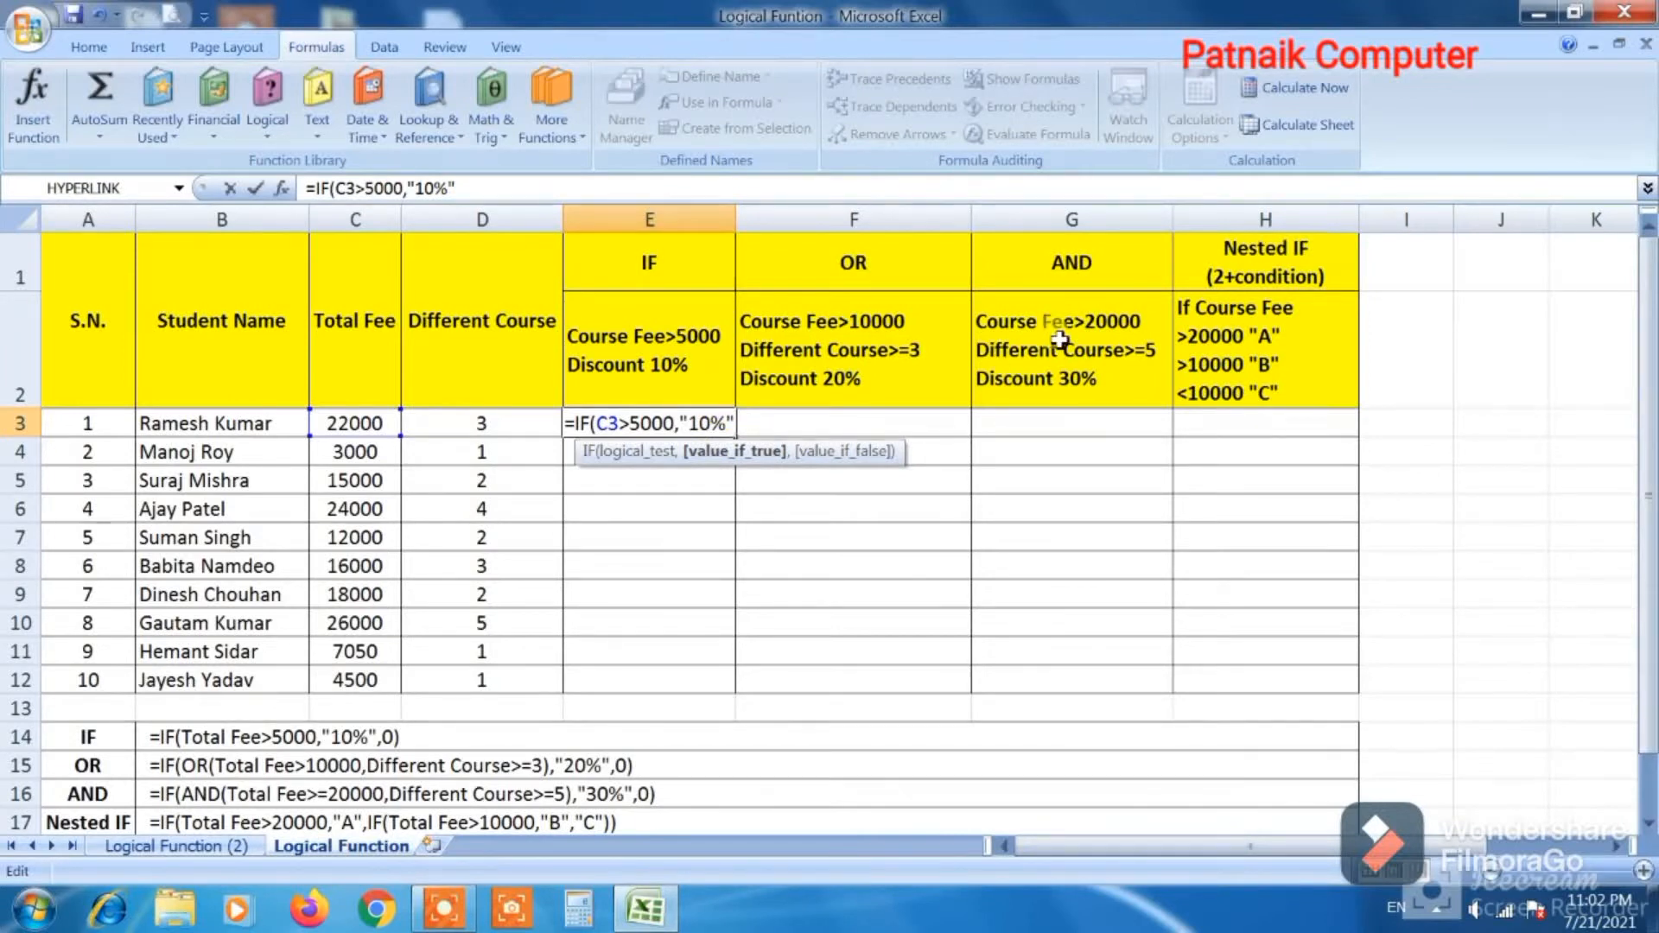
type(",")
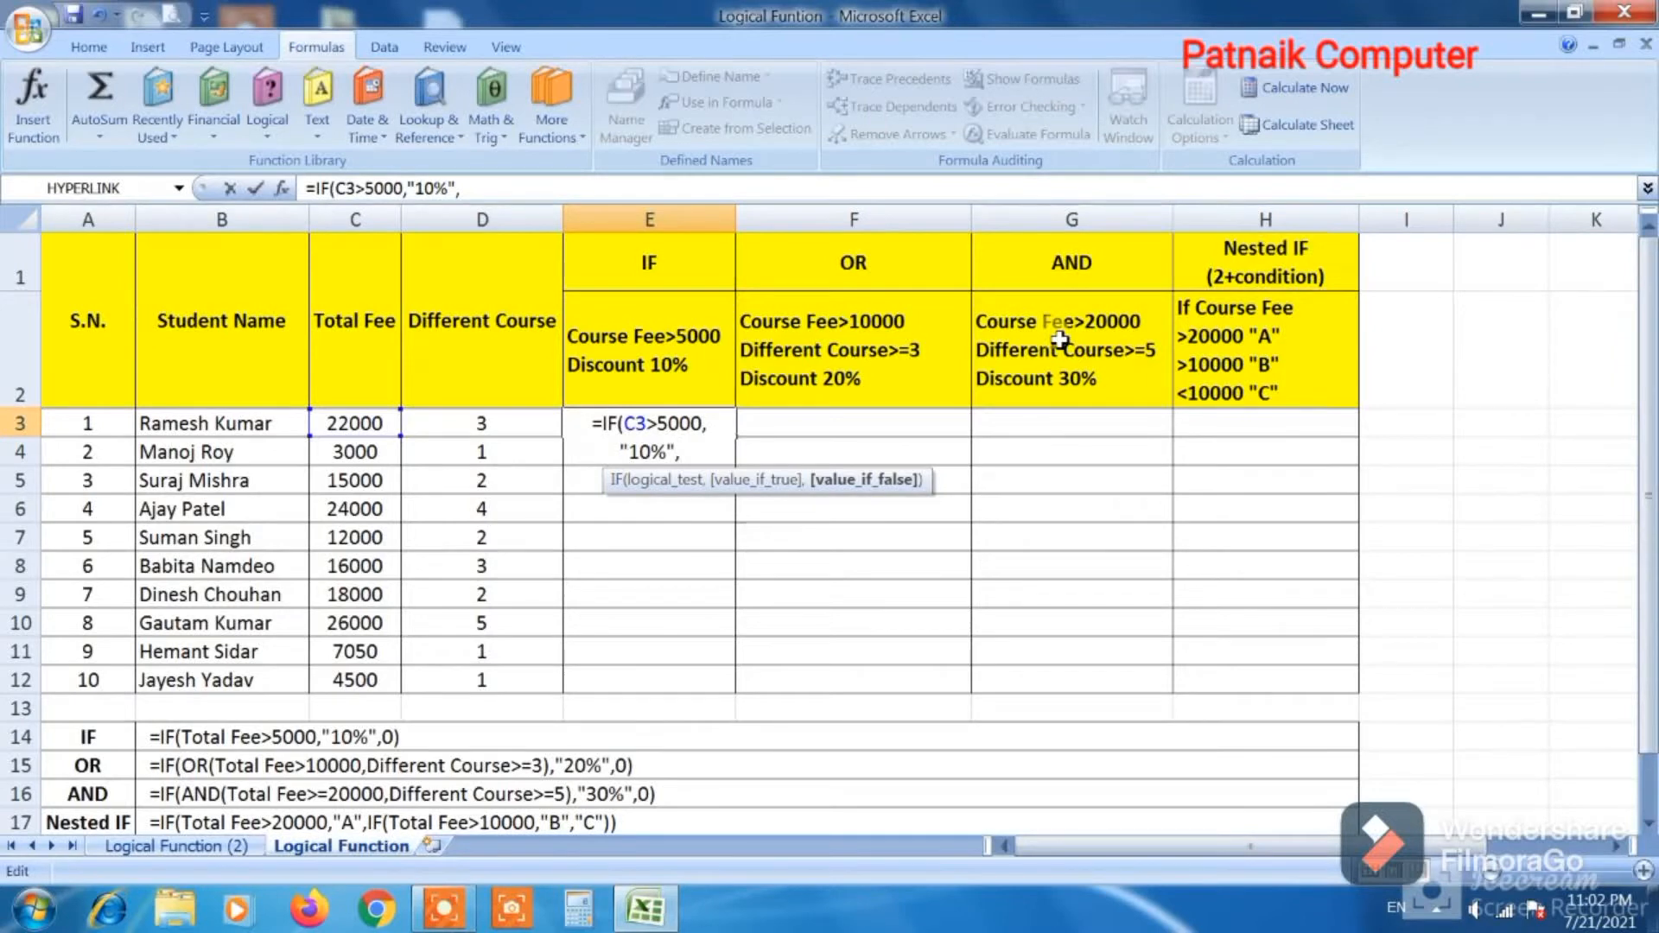
type("0)")
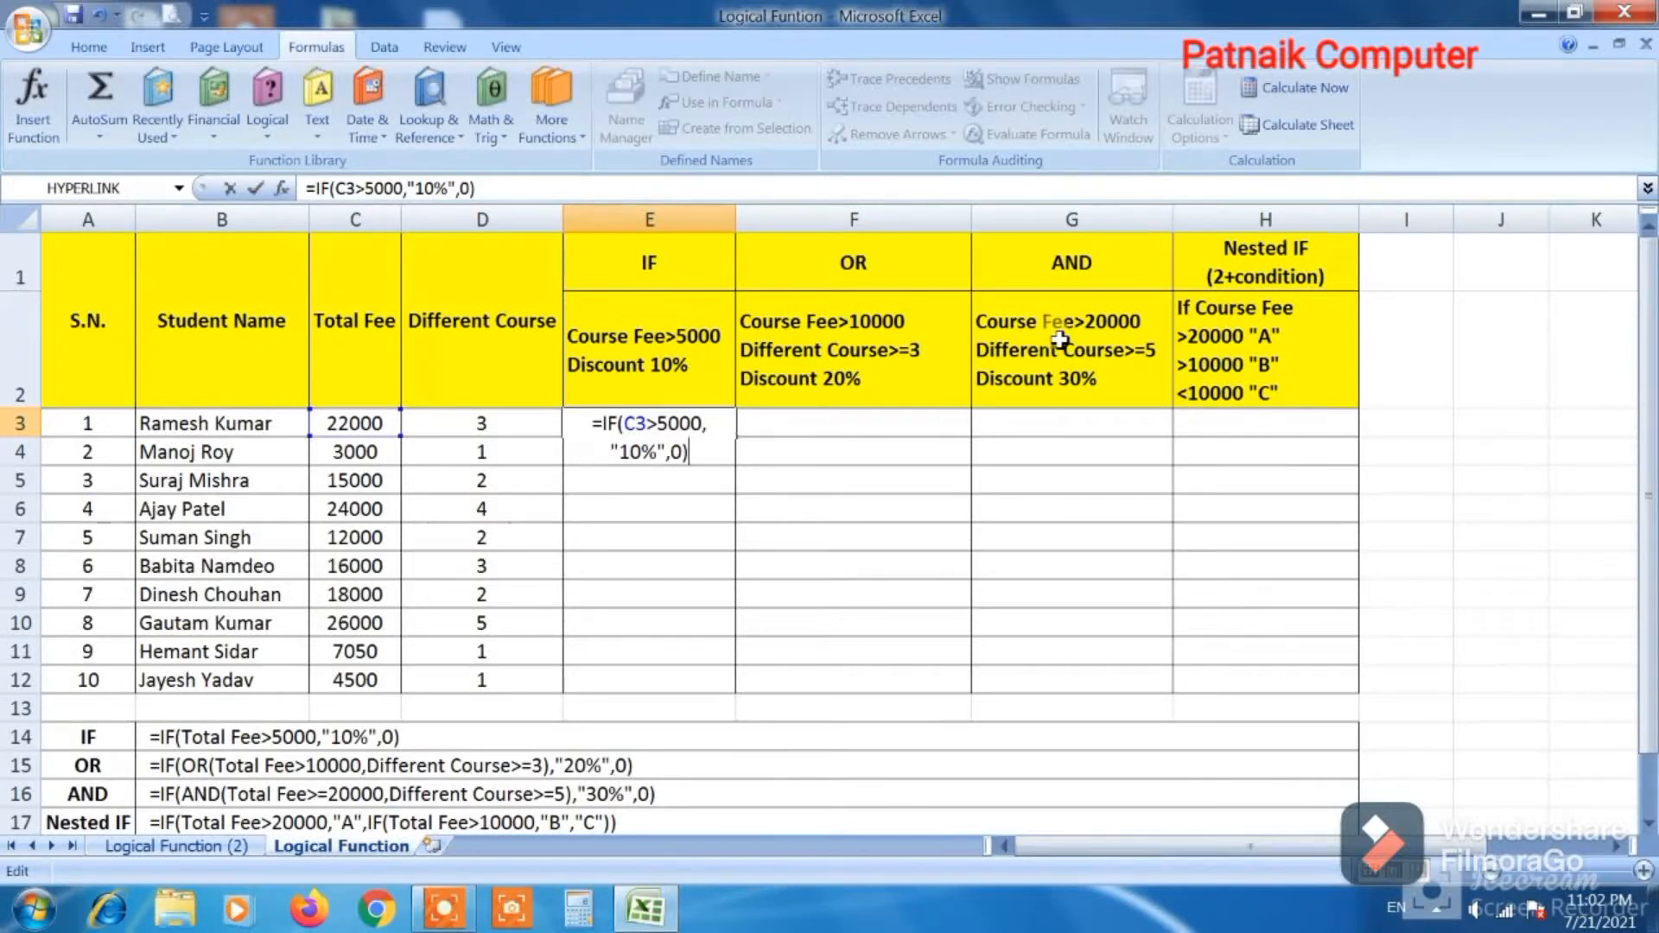
key("Return")
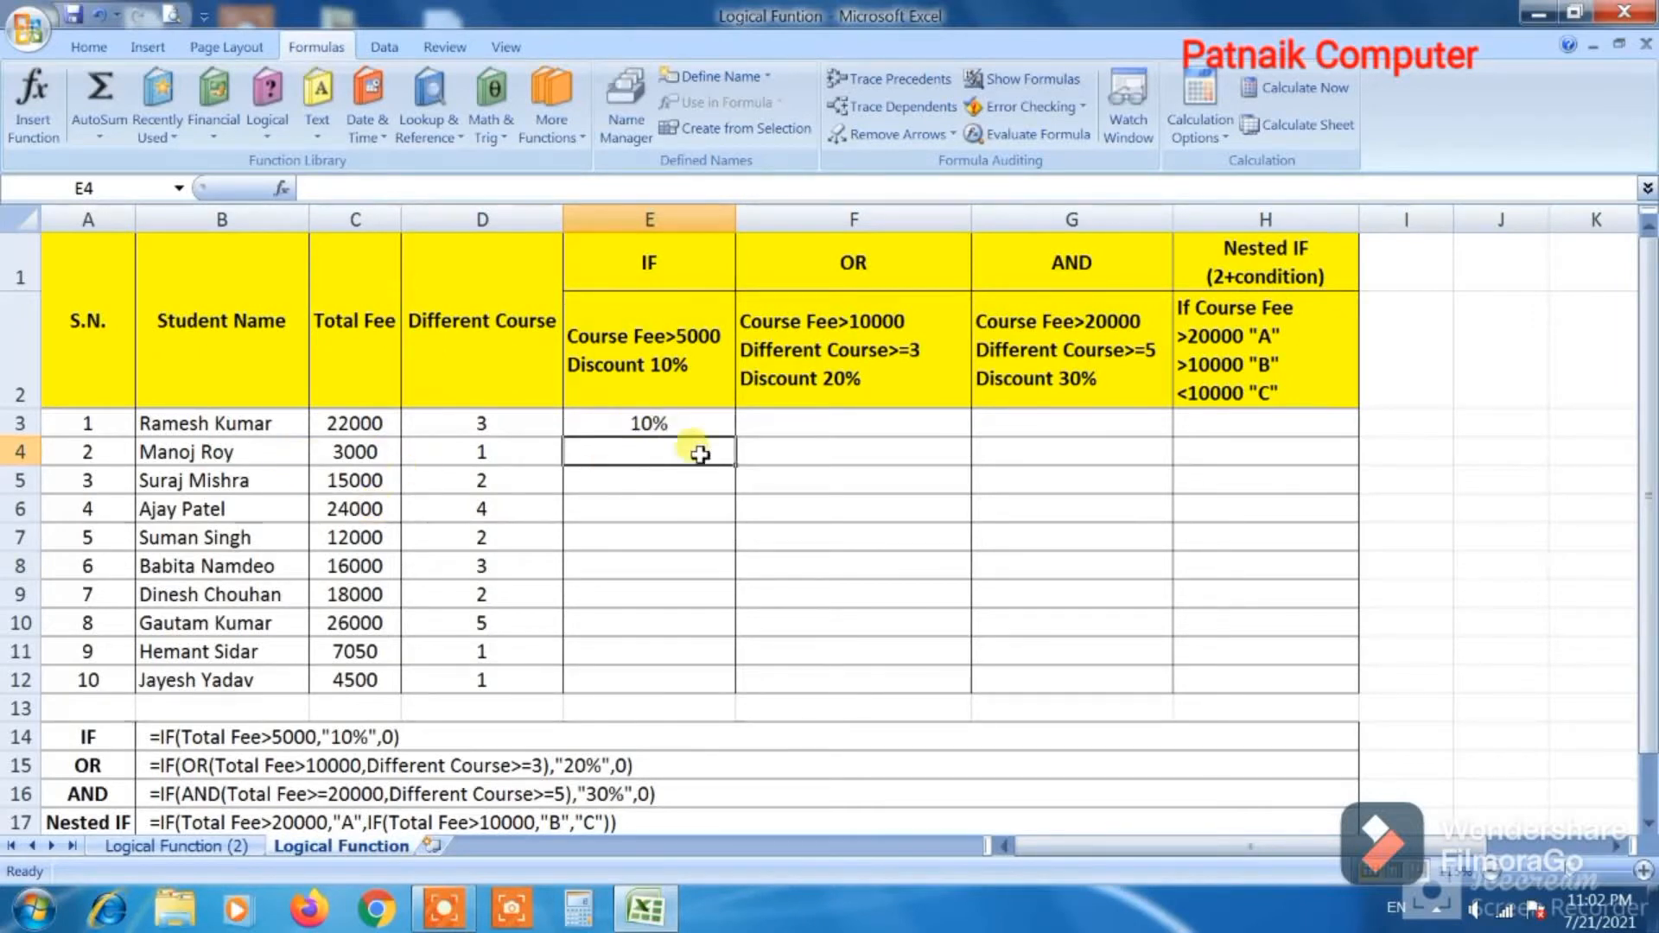
Fill the IF formula from E3 down to E12 and check the results against the Total Fee column
left_click(696, 421)
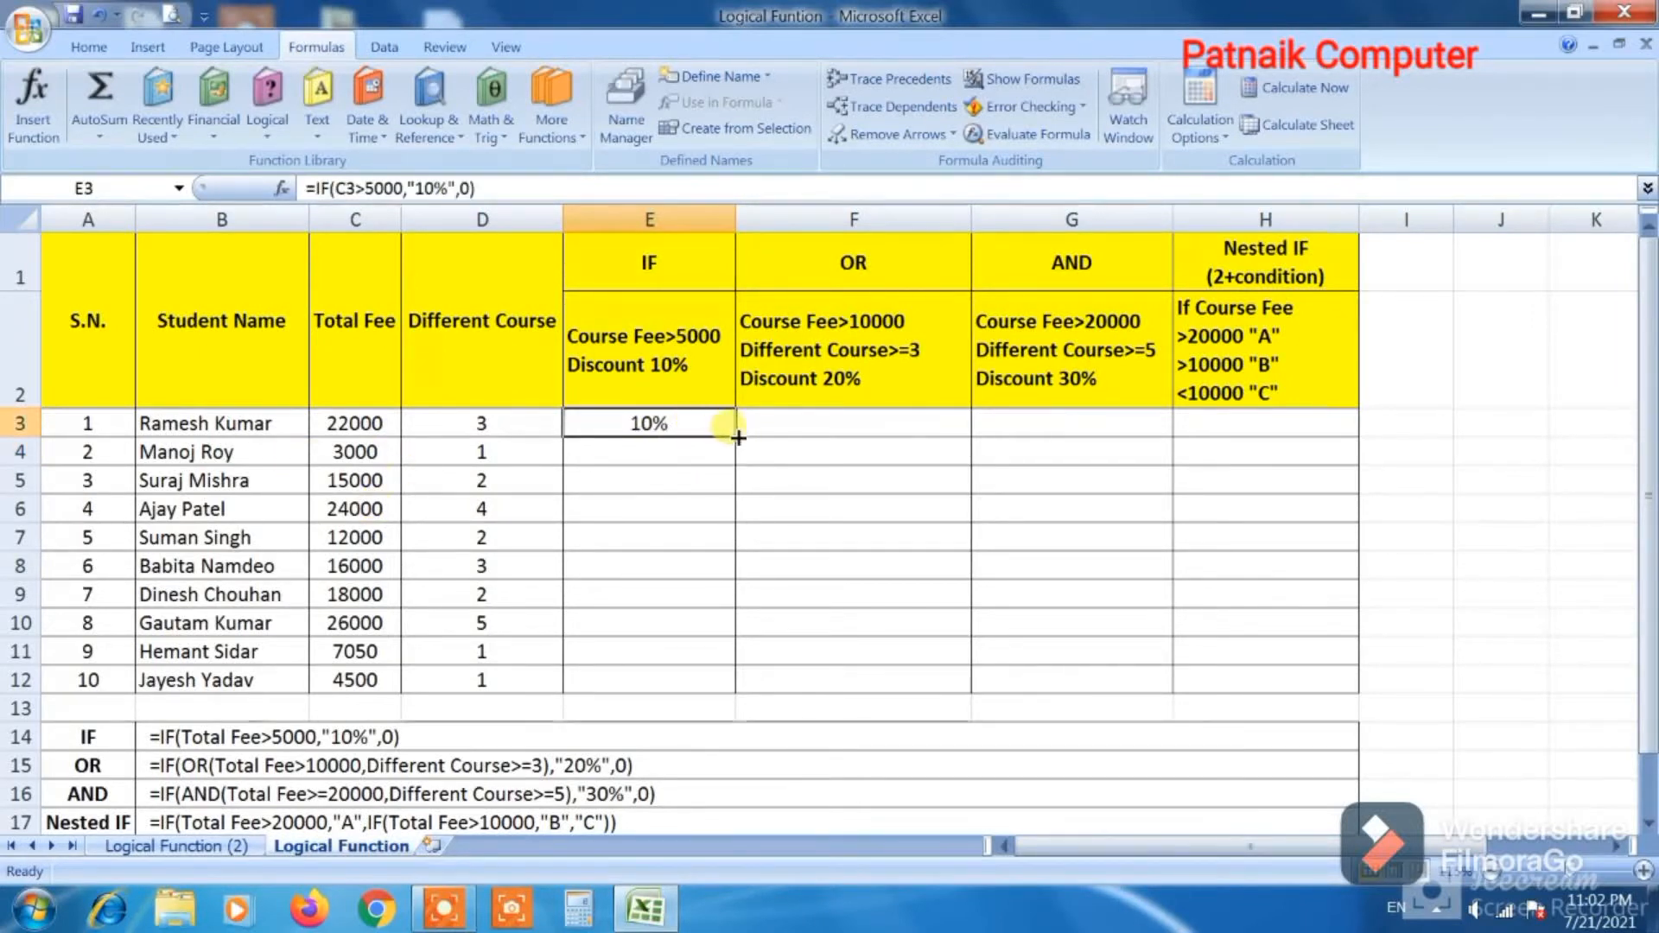
left_click_drag(737, 437, 737, 547)
left_click_drag(731, 682, 730, 682)
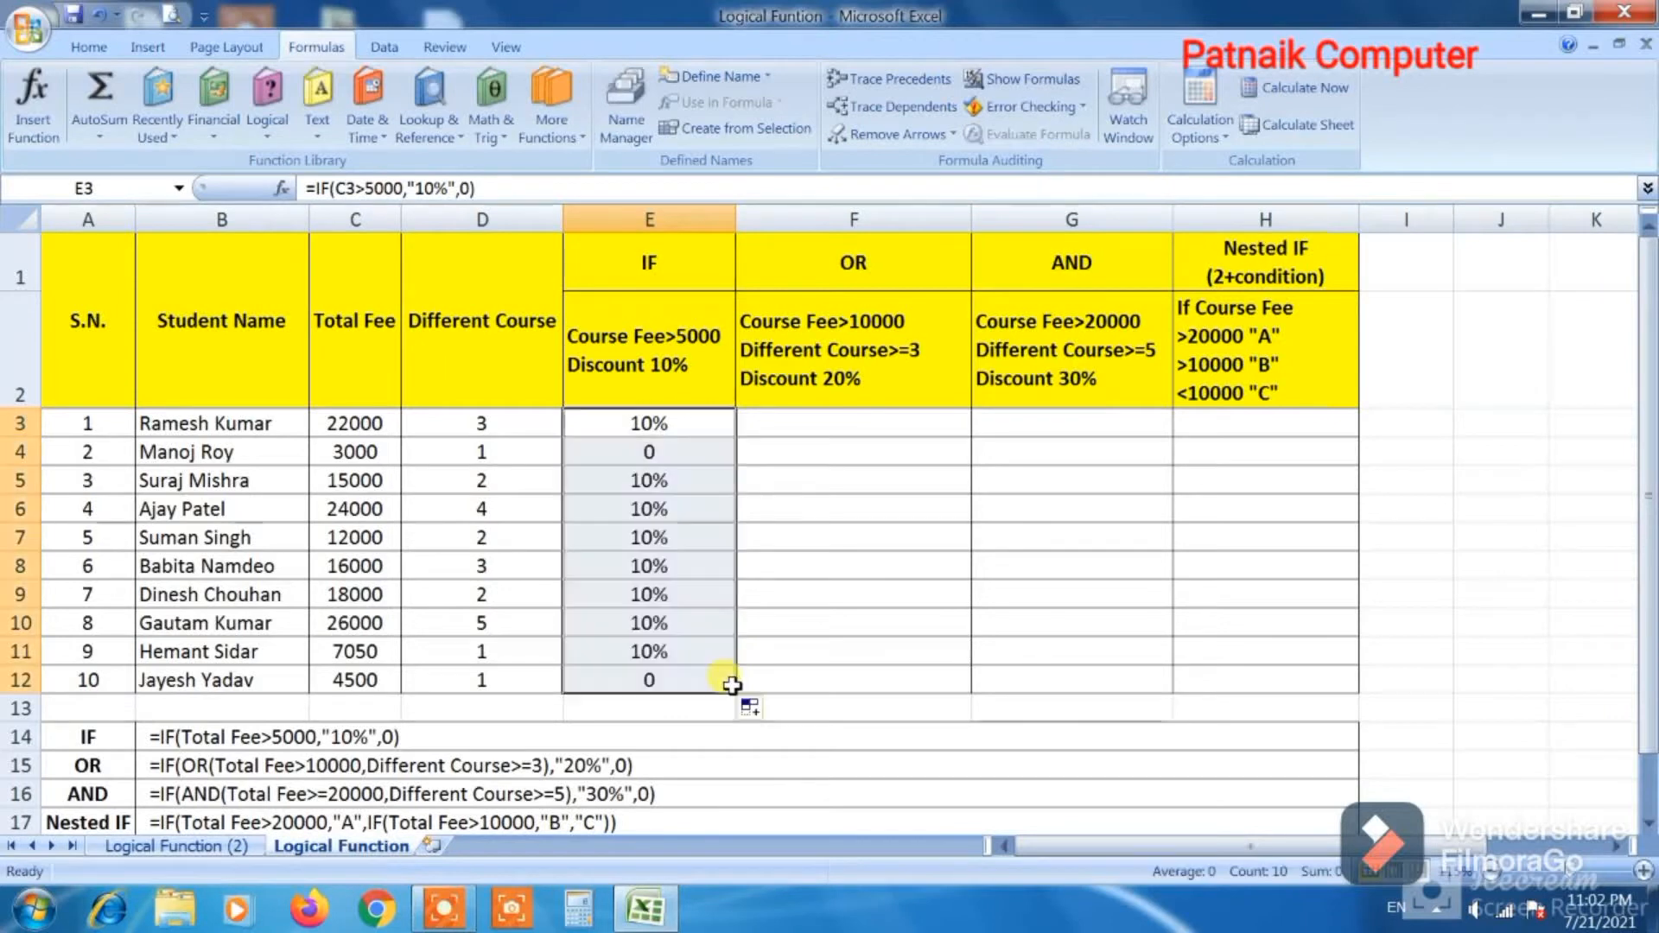
left_click(362, 452)
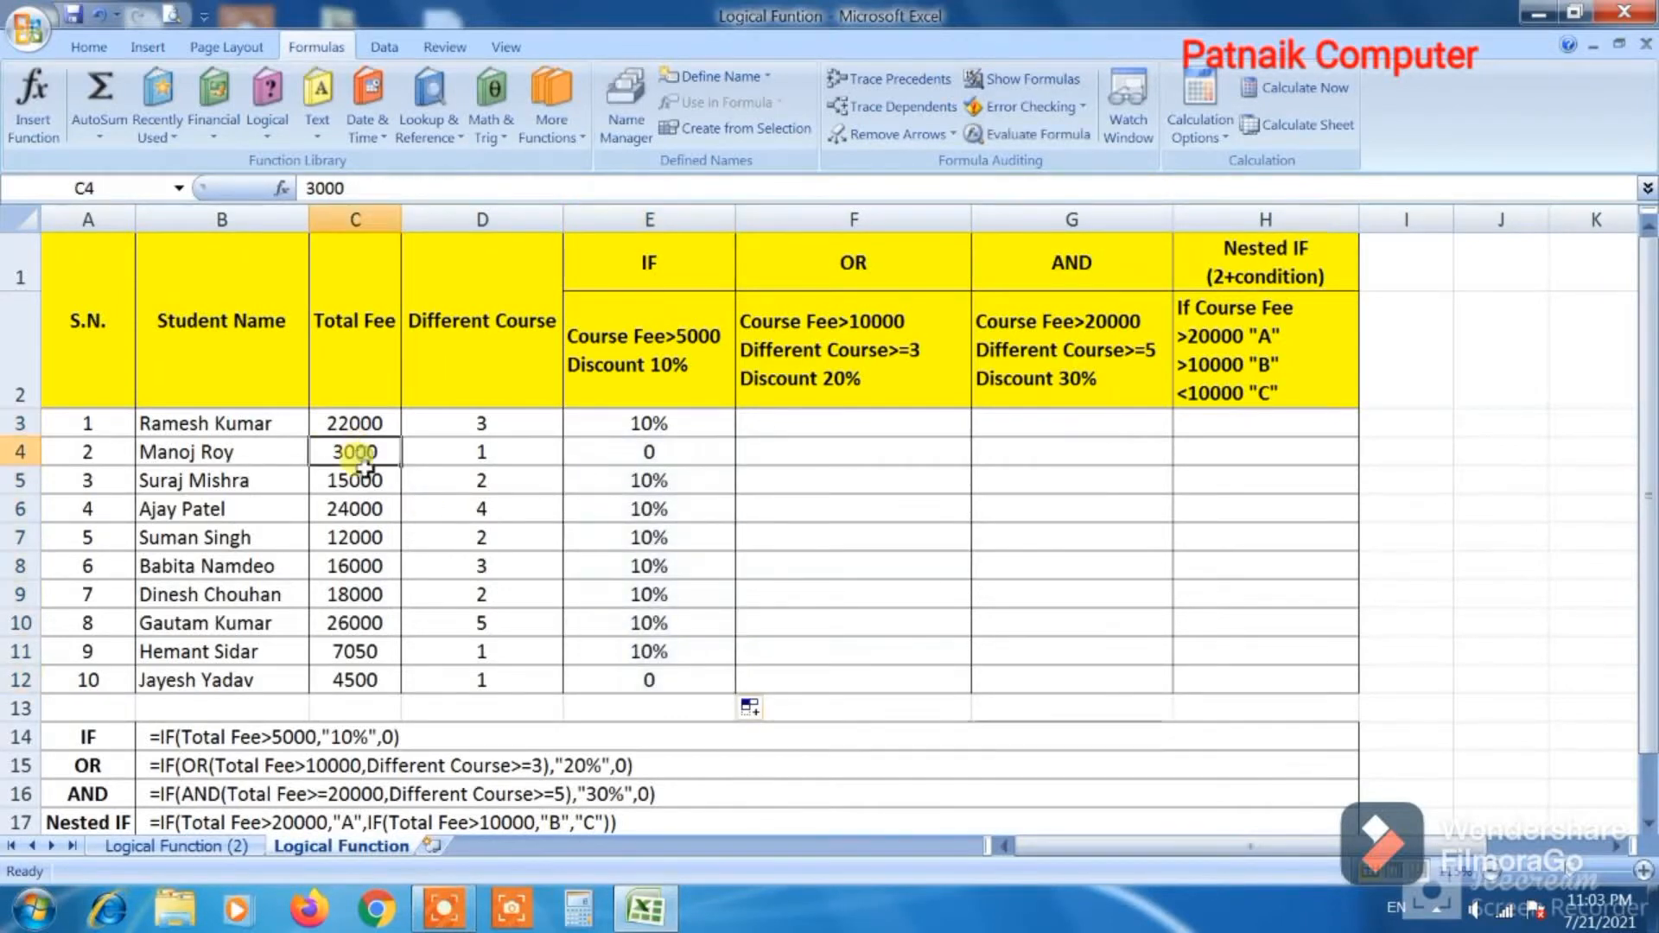
left_click(357, 680)
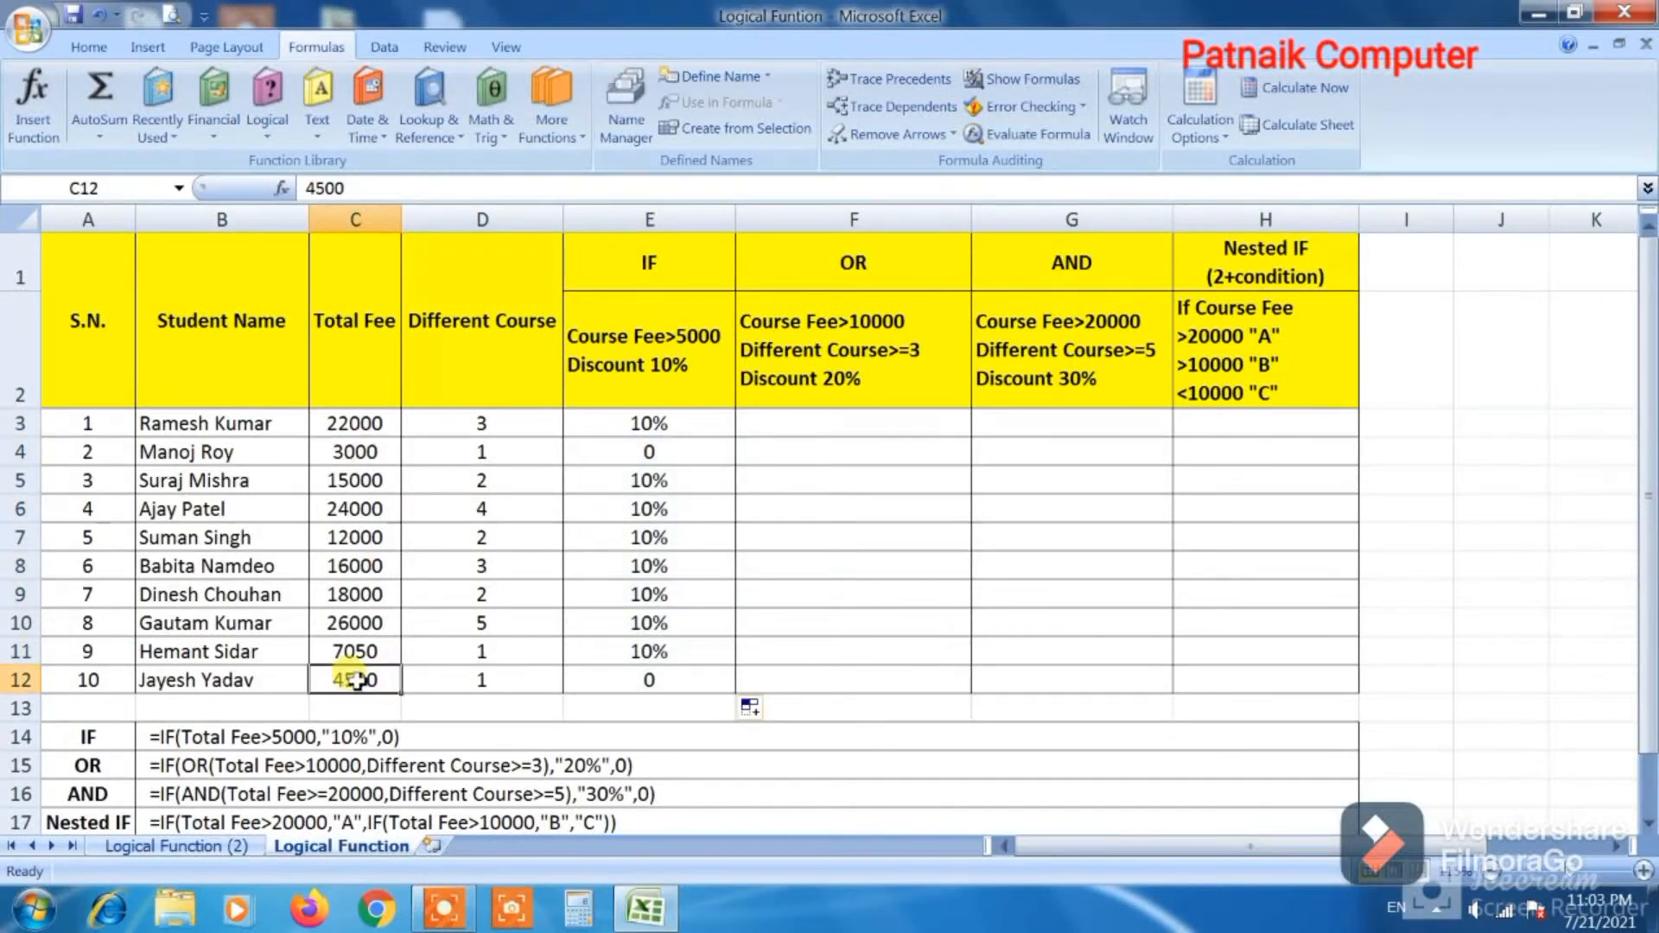
left_click(649, 680)
left_click(684, 444)
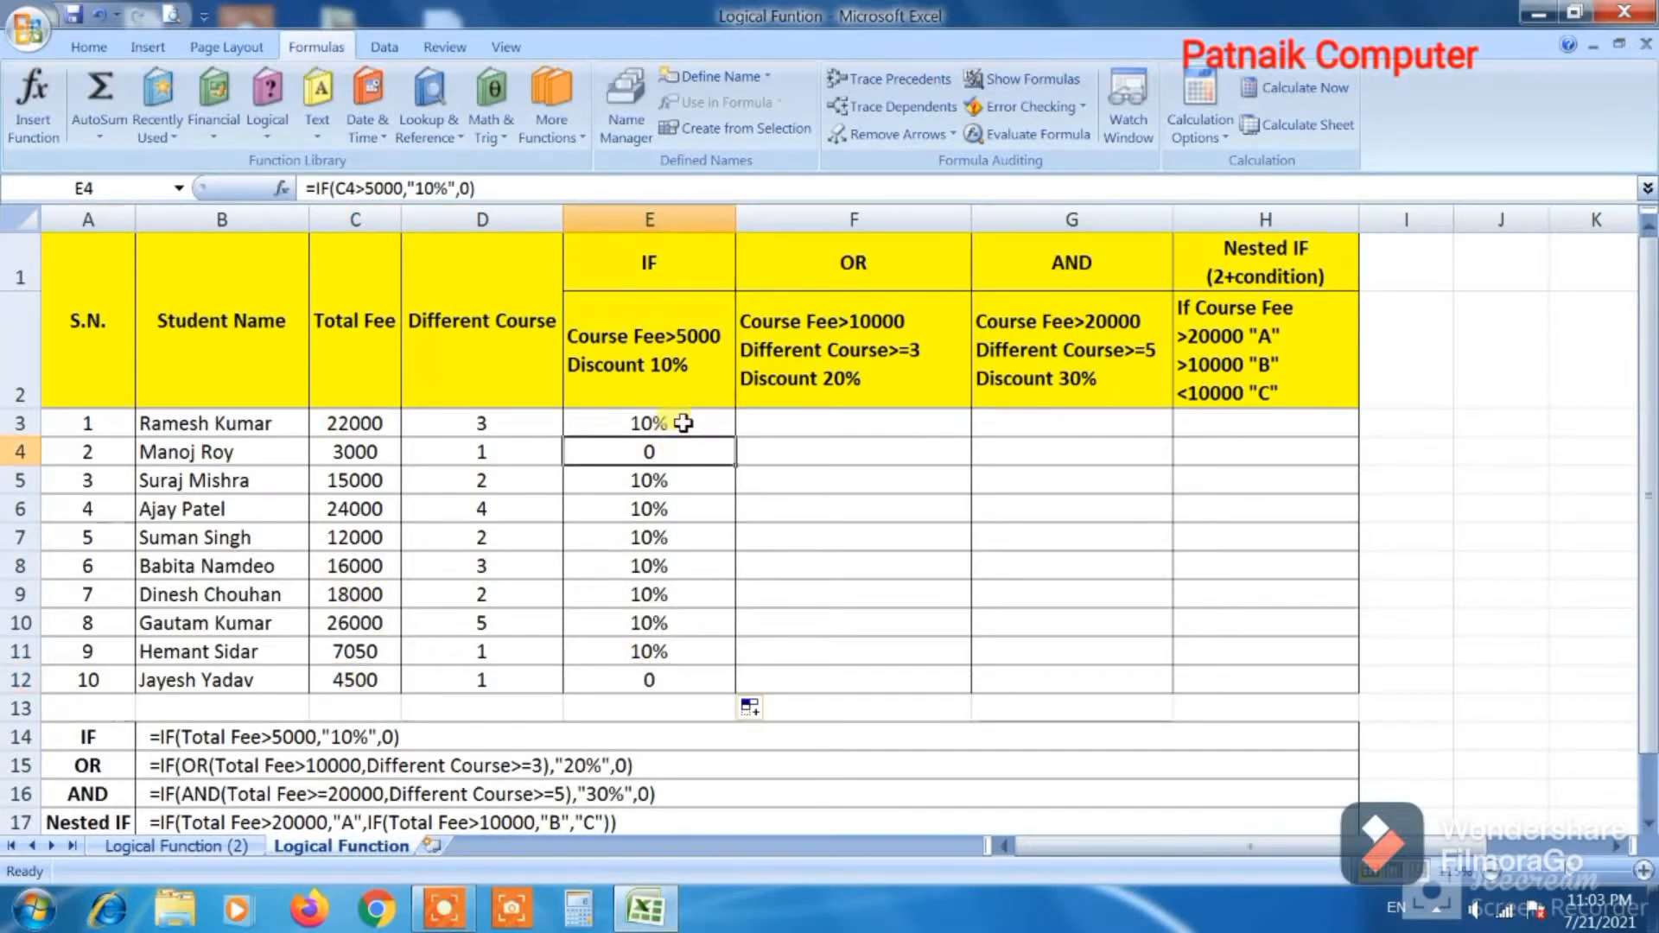
left_click_drag(683, 422, 676, 673)
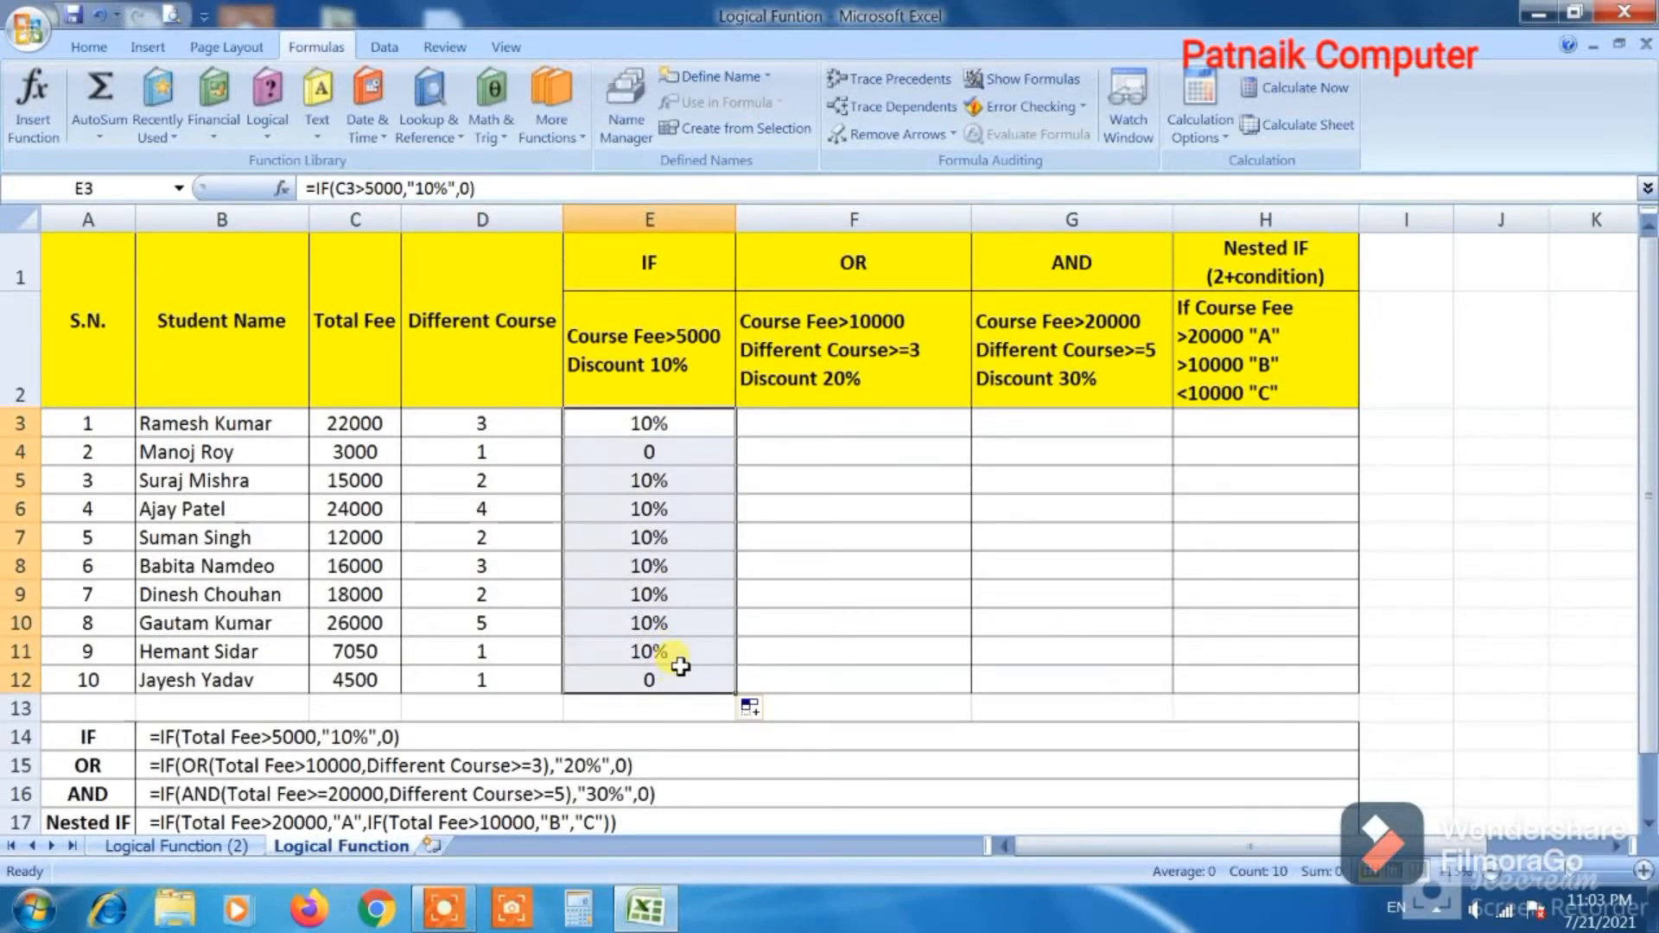
Begin an IF formula in cell F3 with an OR test whose first condition is C3>10000
left_click(899, 261)
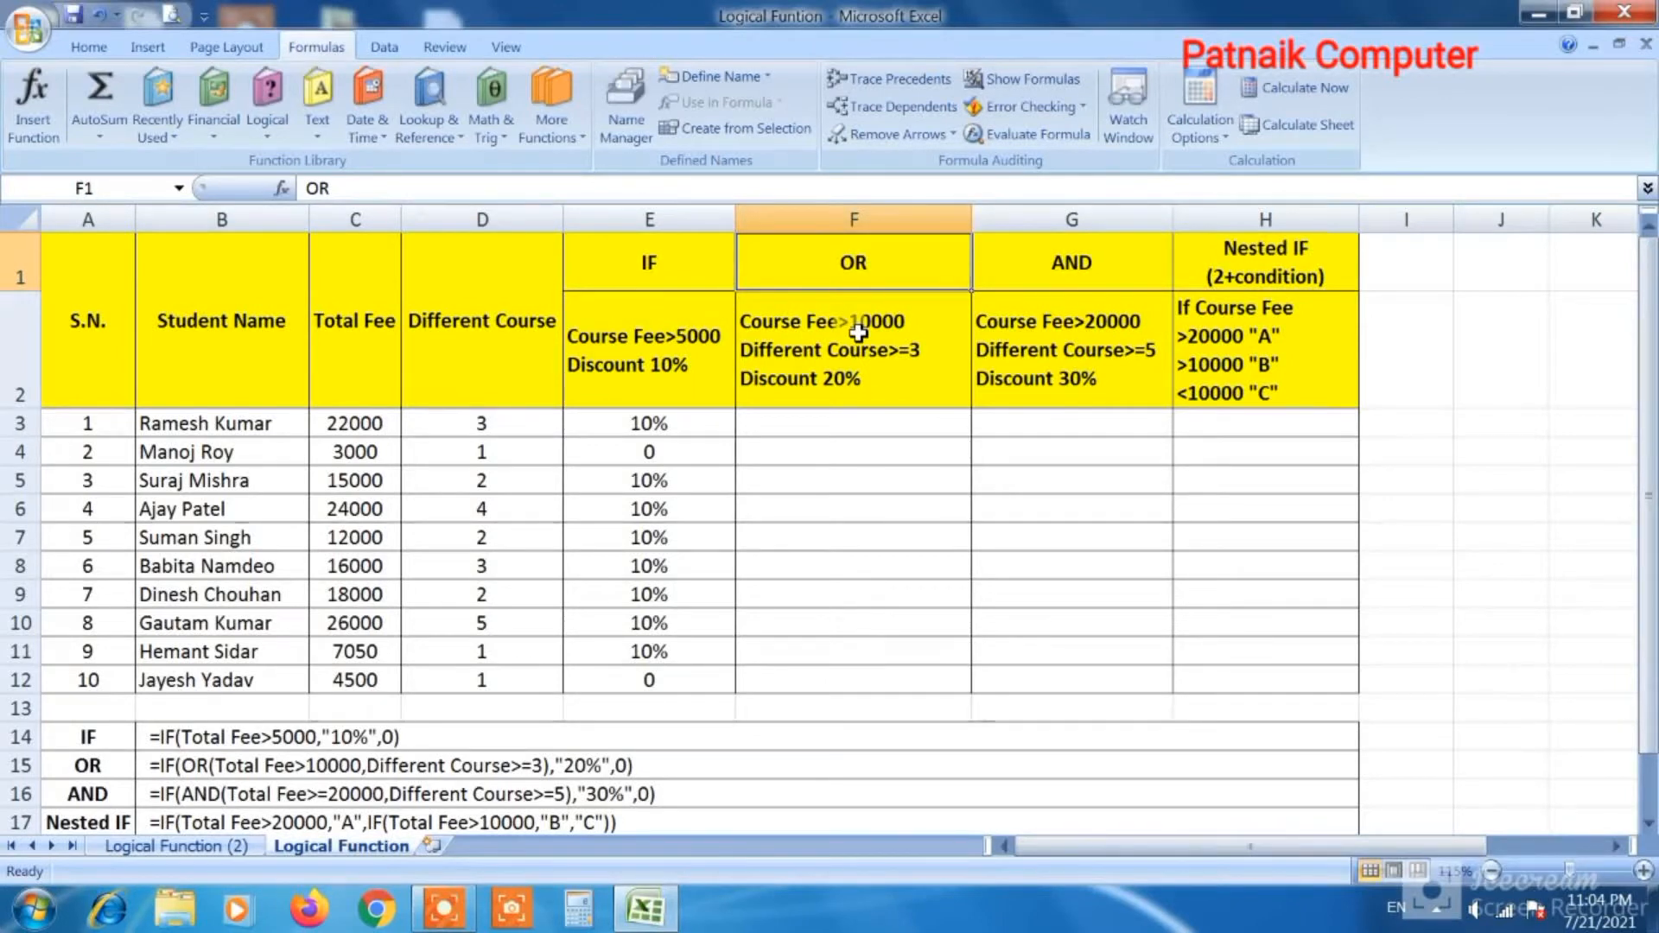
left_click(894, 421)
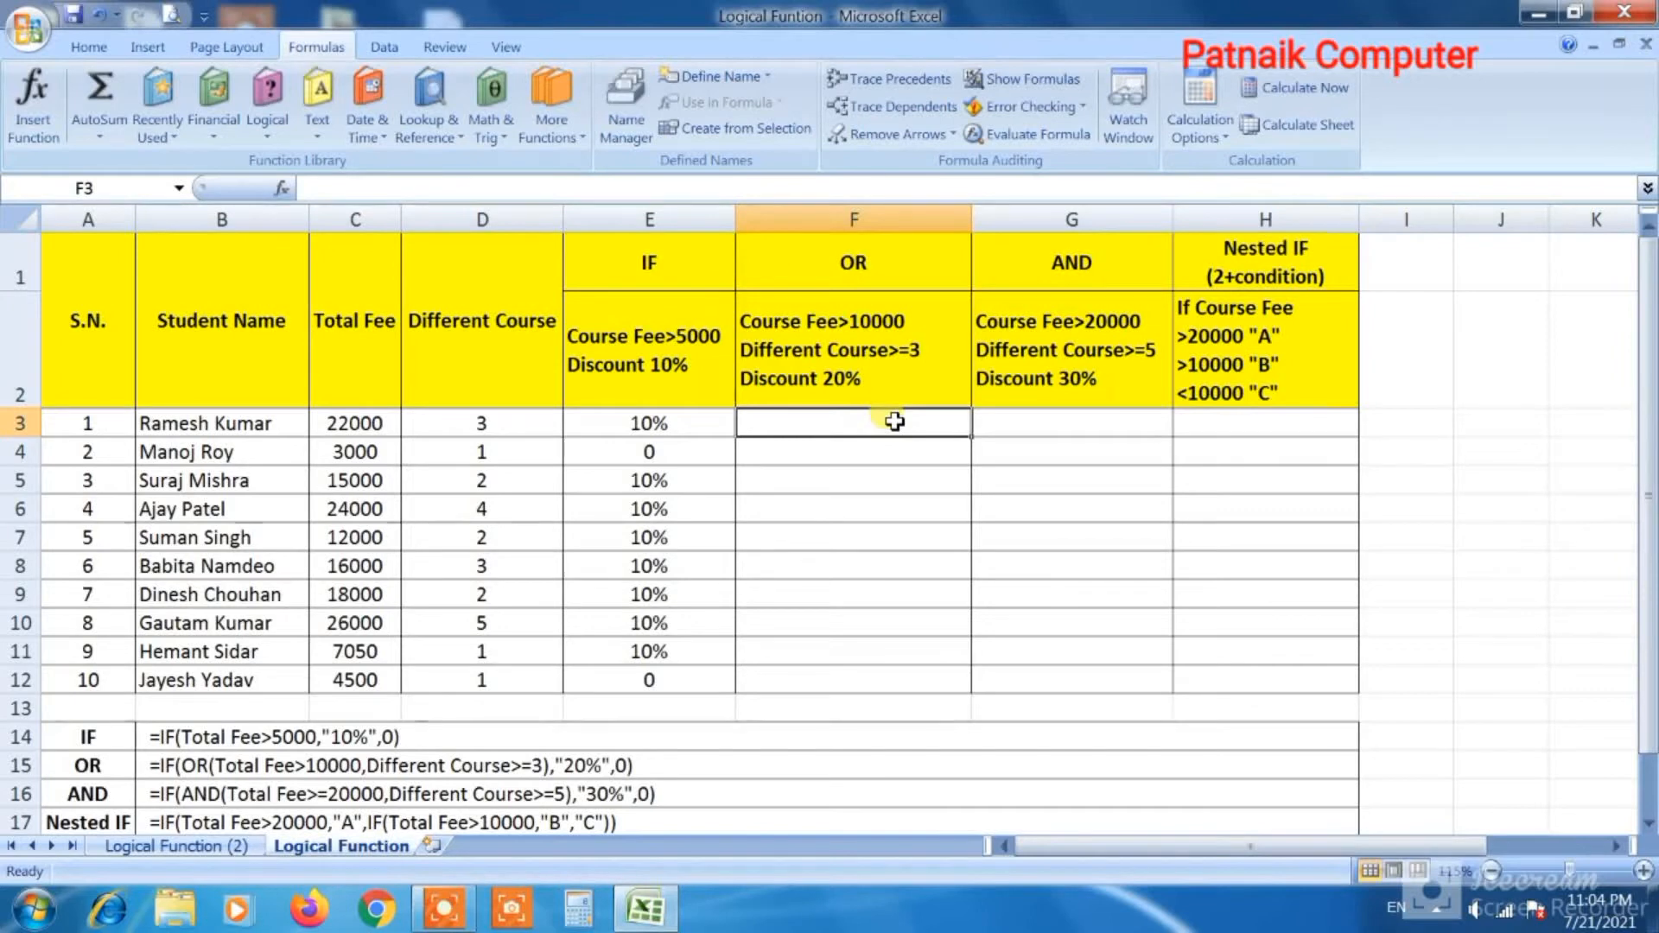
type("=")
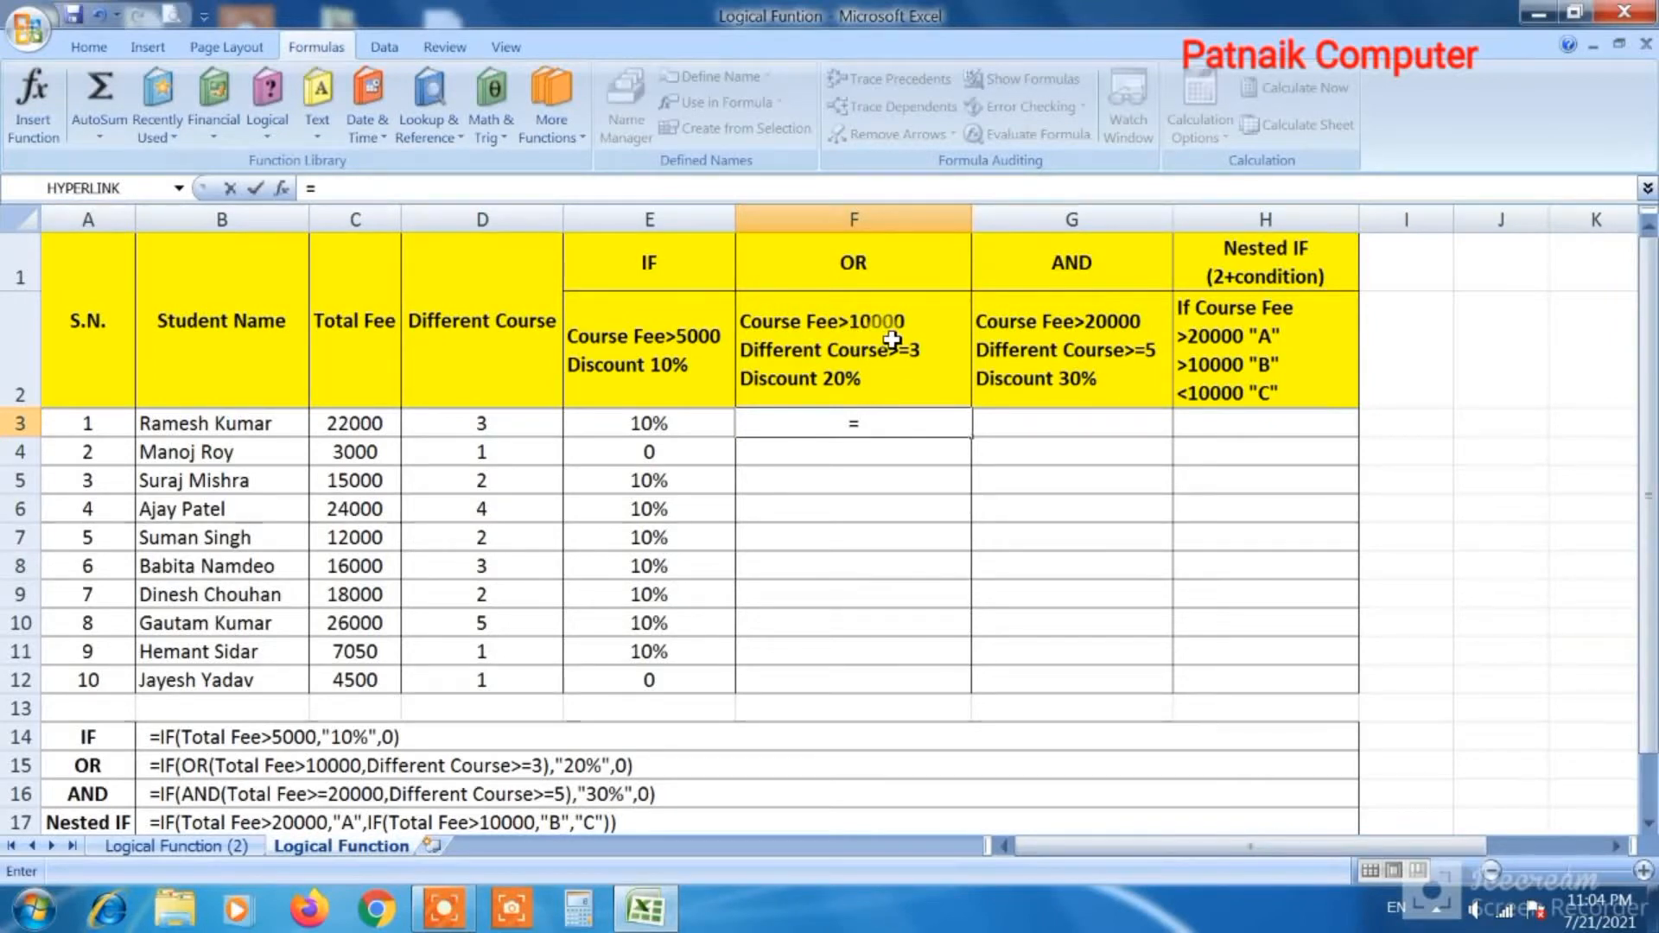
type("if")
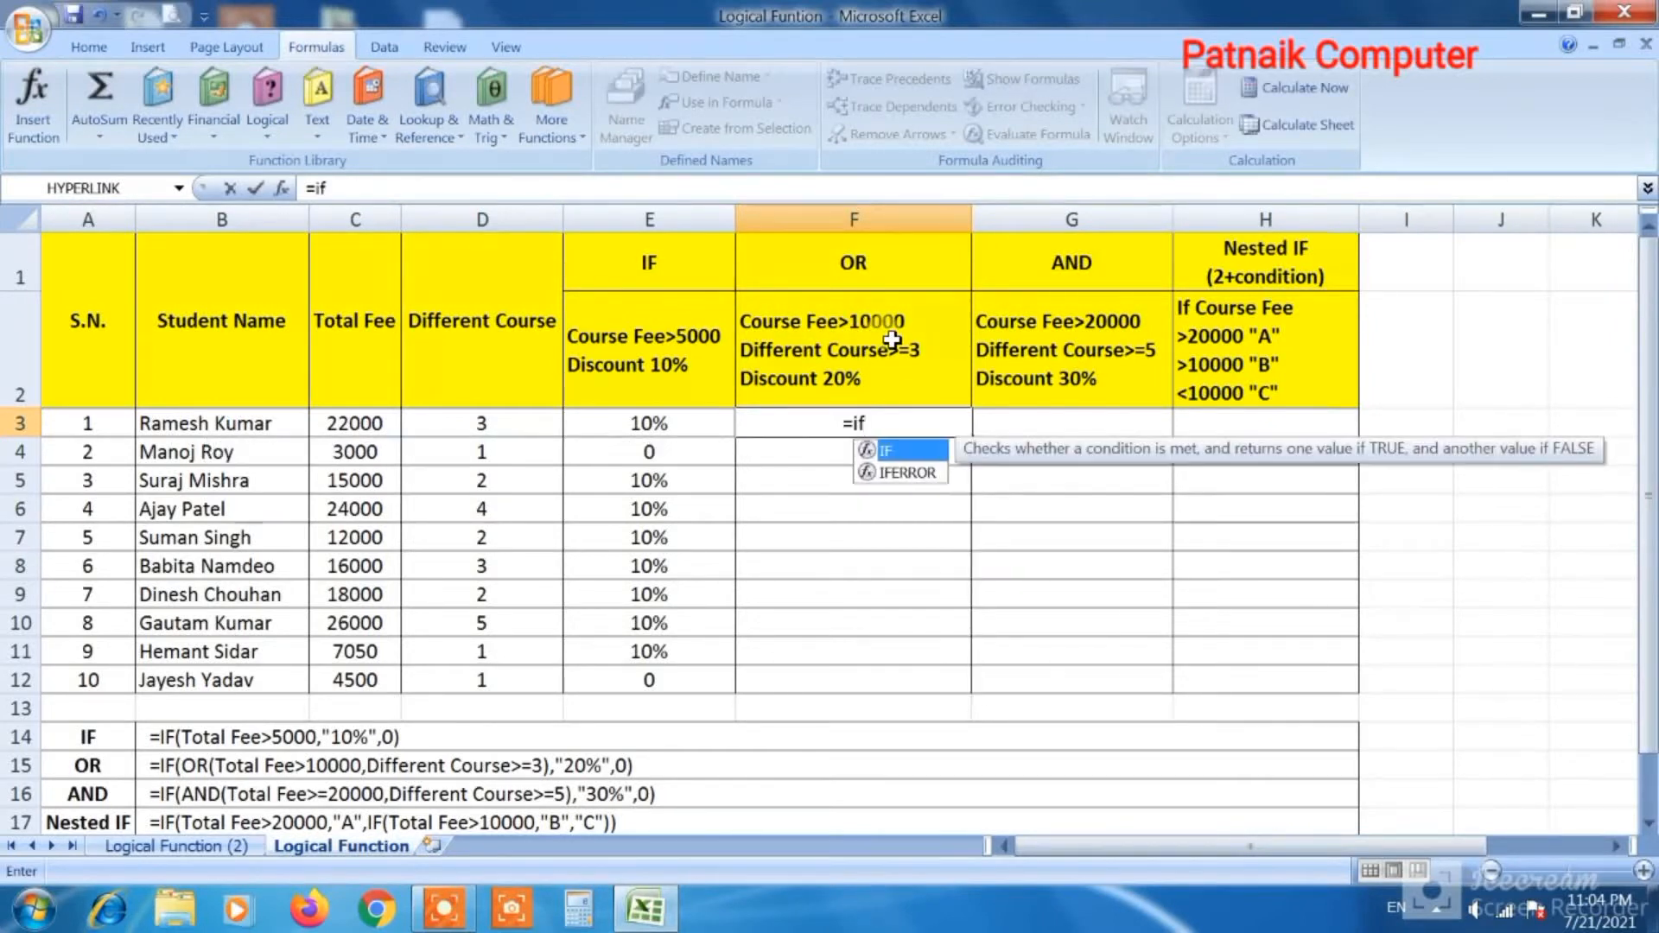
double_click(877, 449)
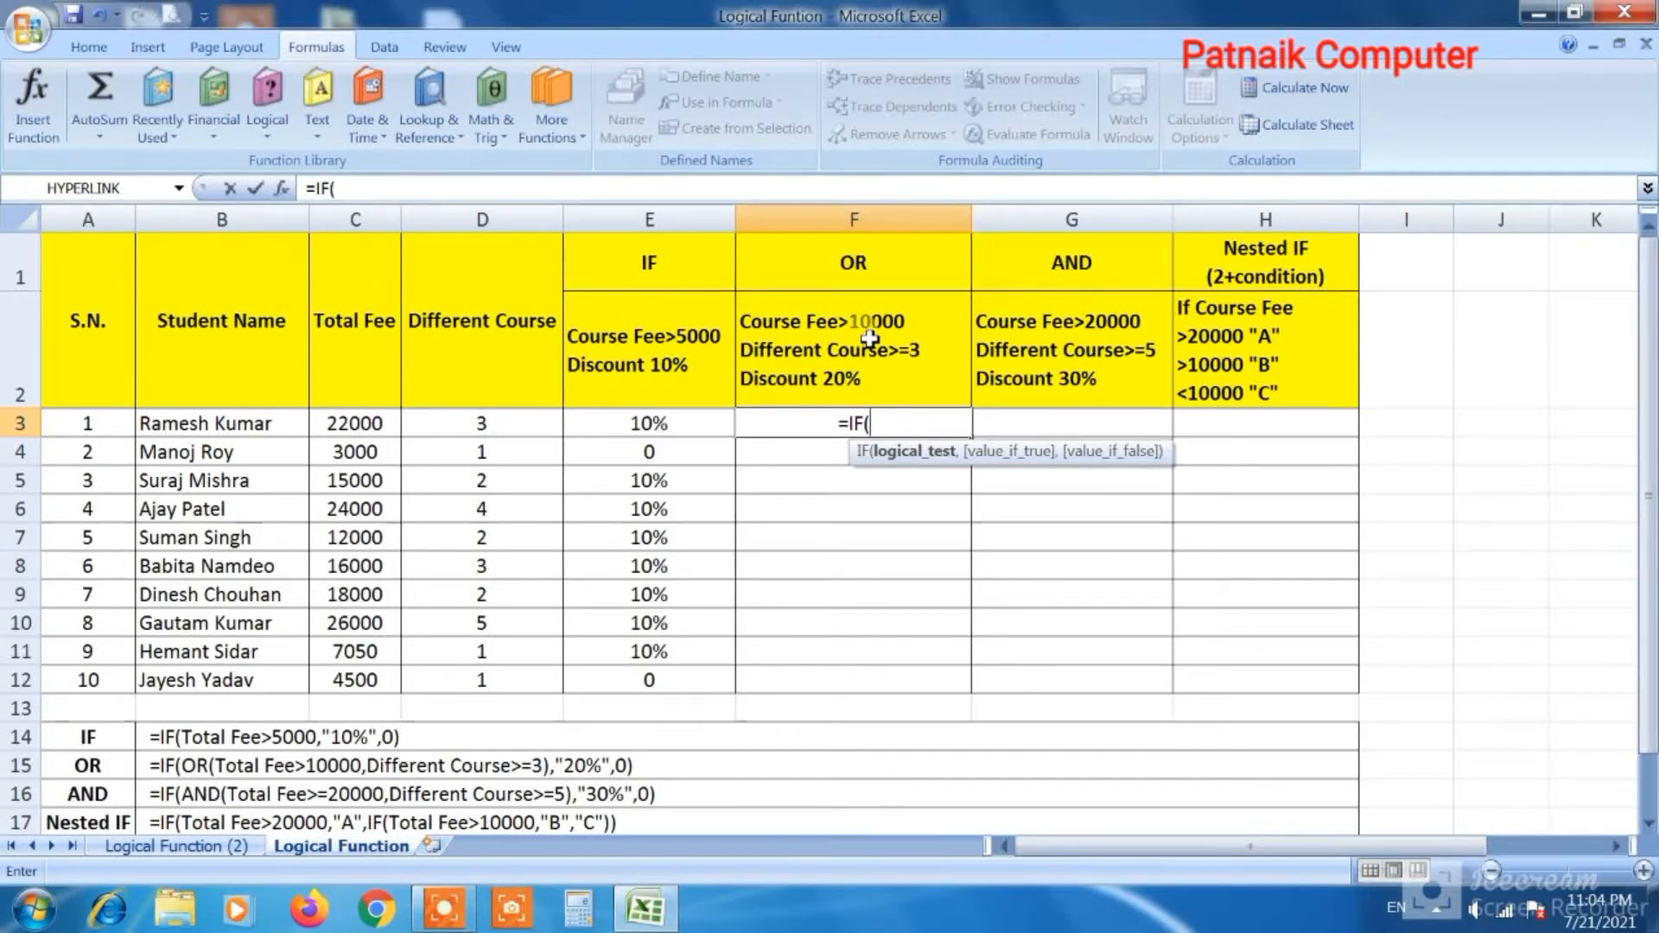
type("or")
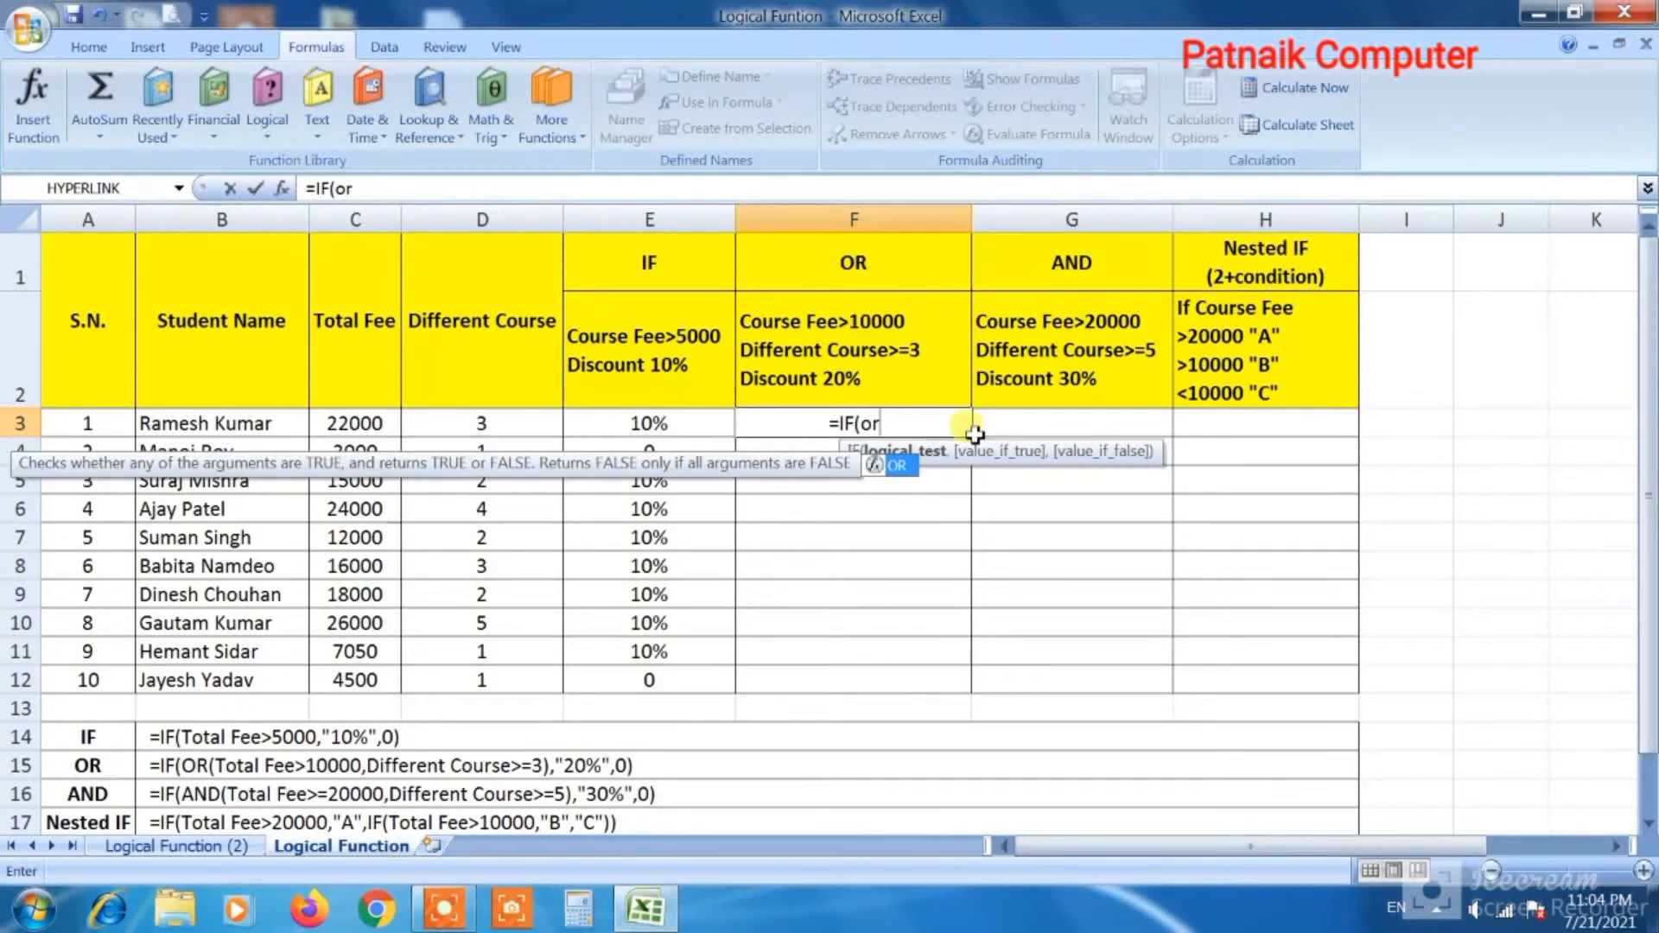
double_click(896, 465)
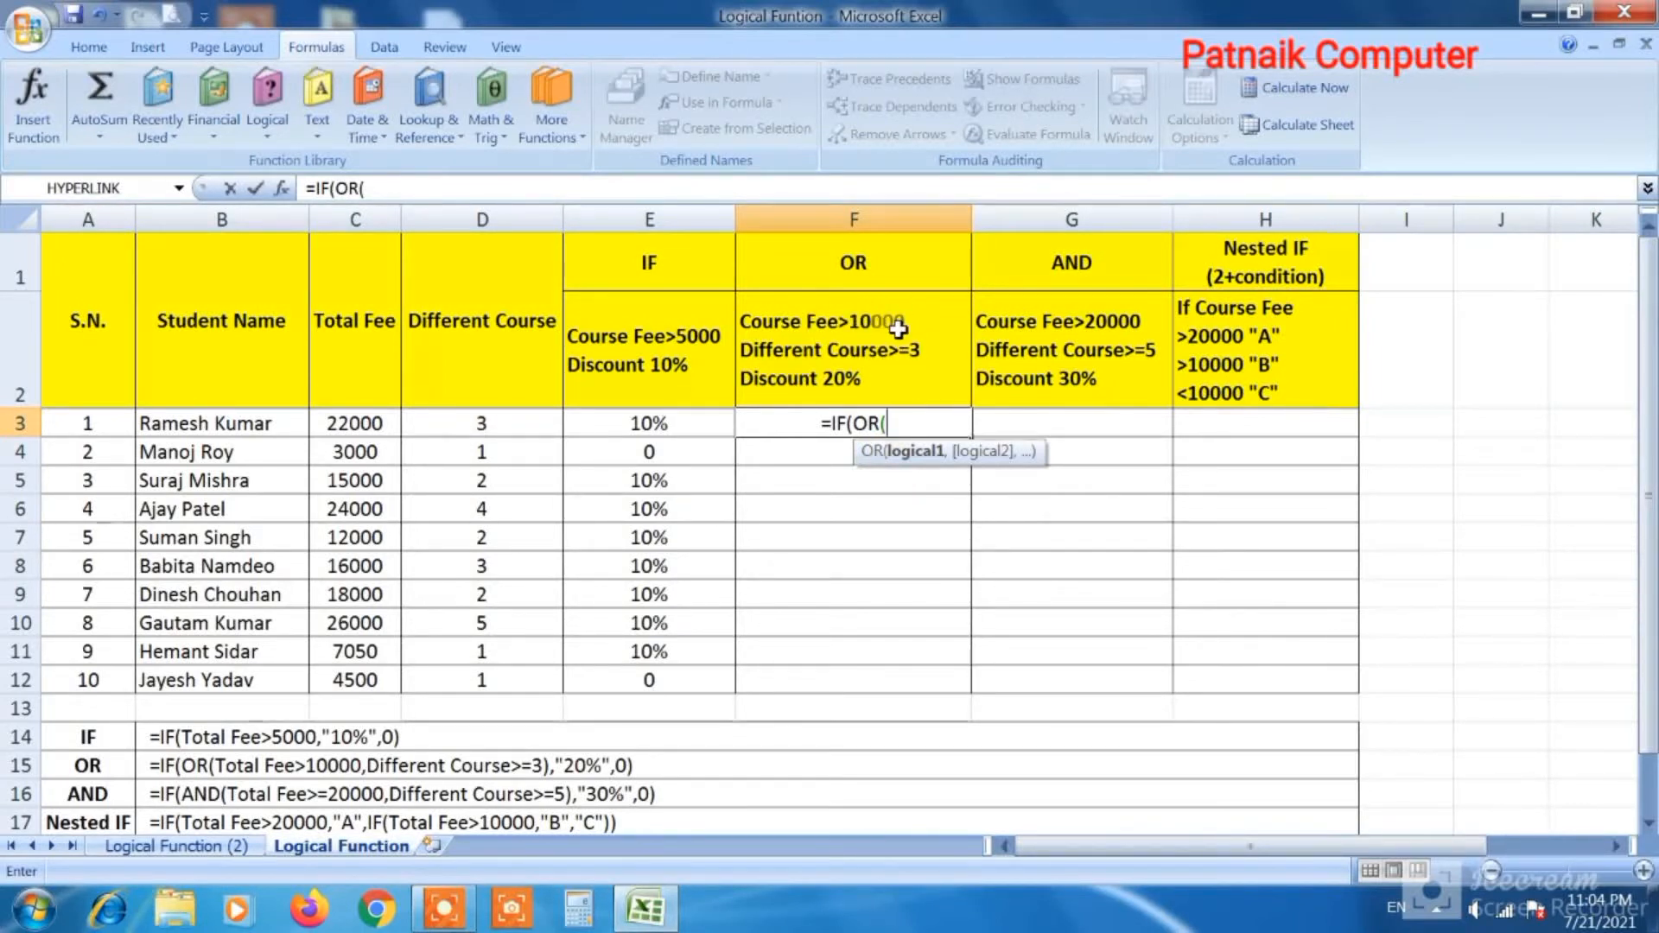
left_click(359, 421)
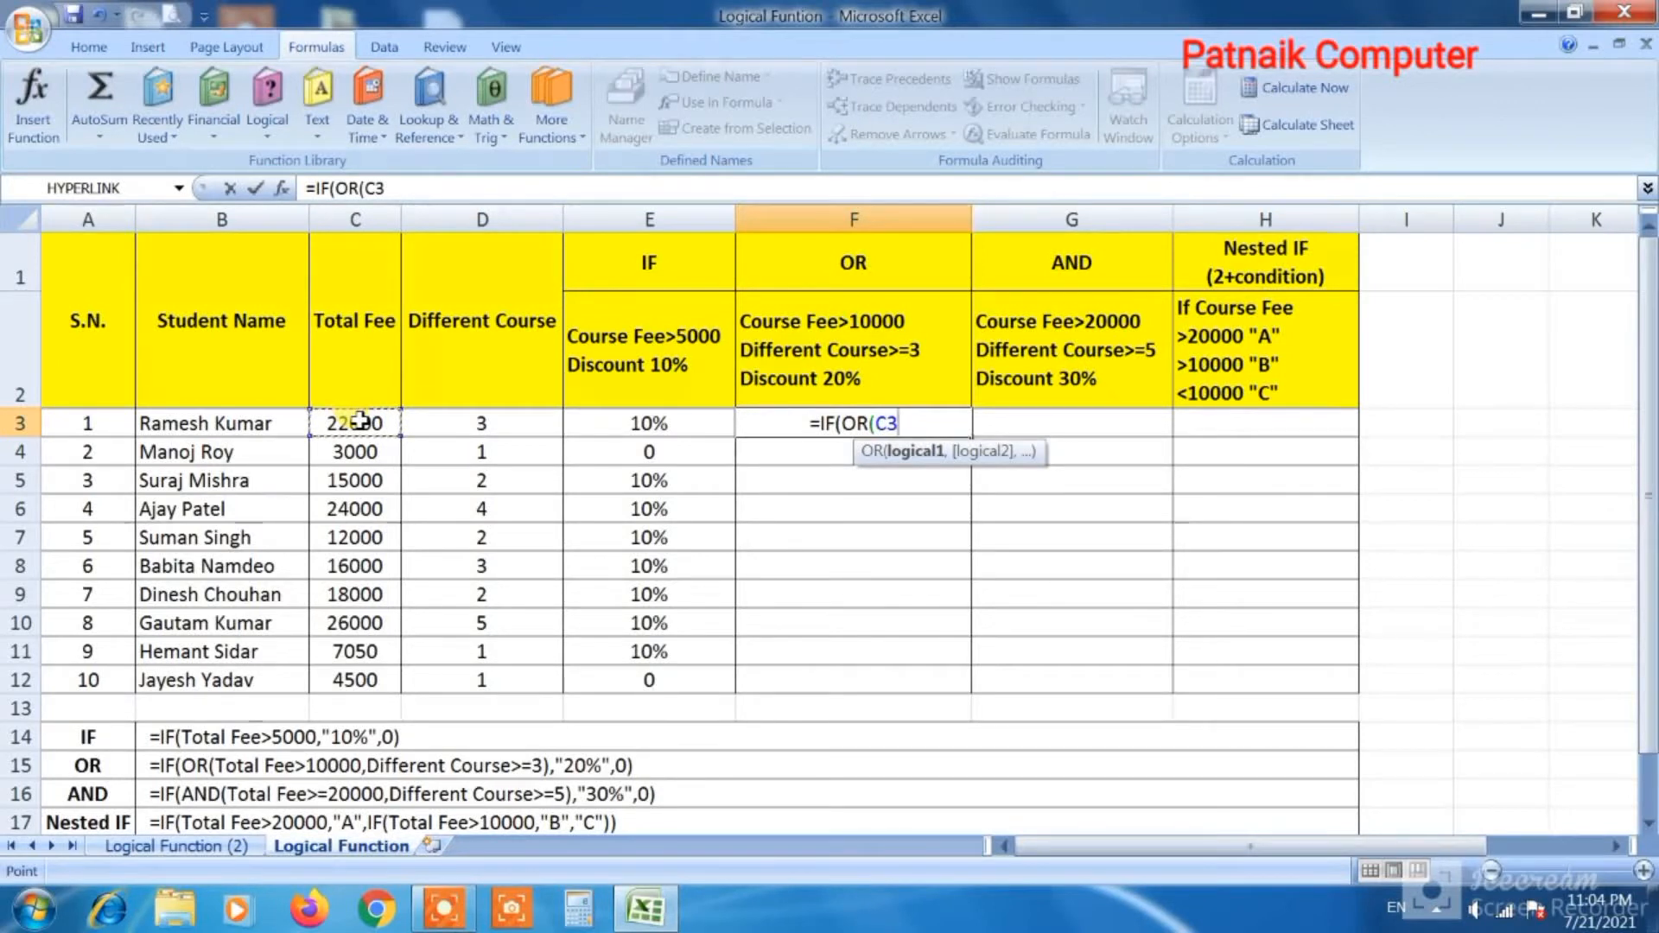
type(">")
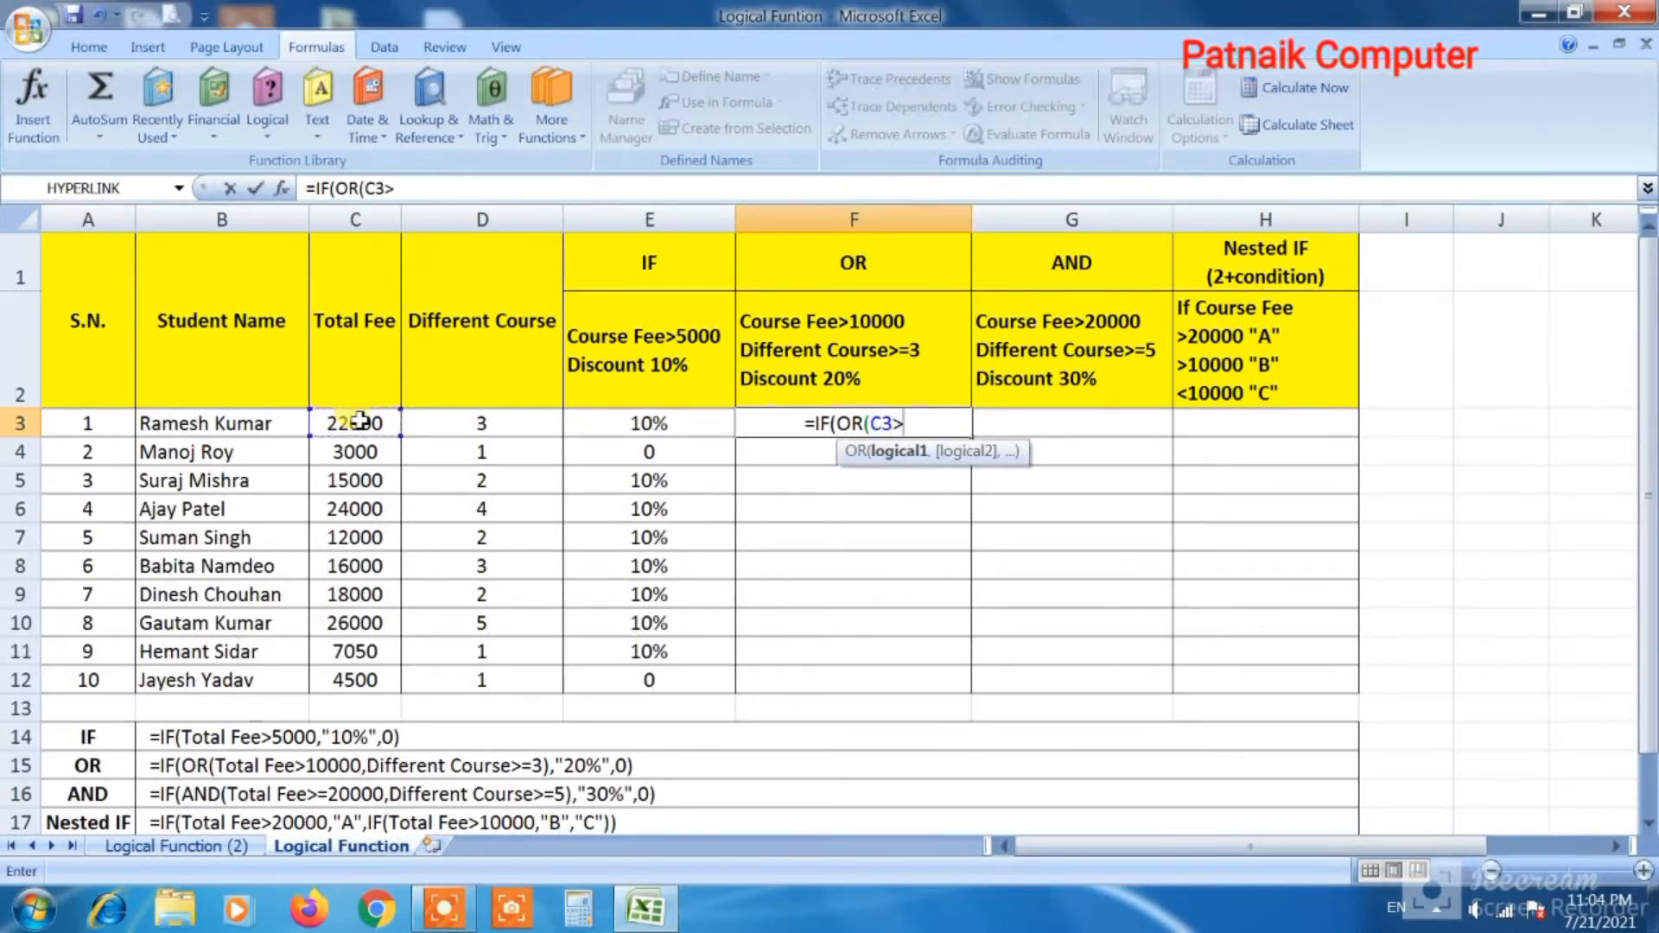
type("10000")
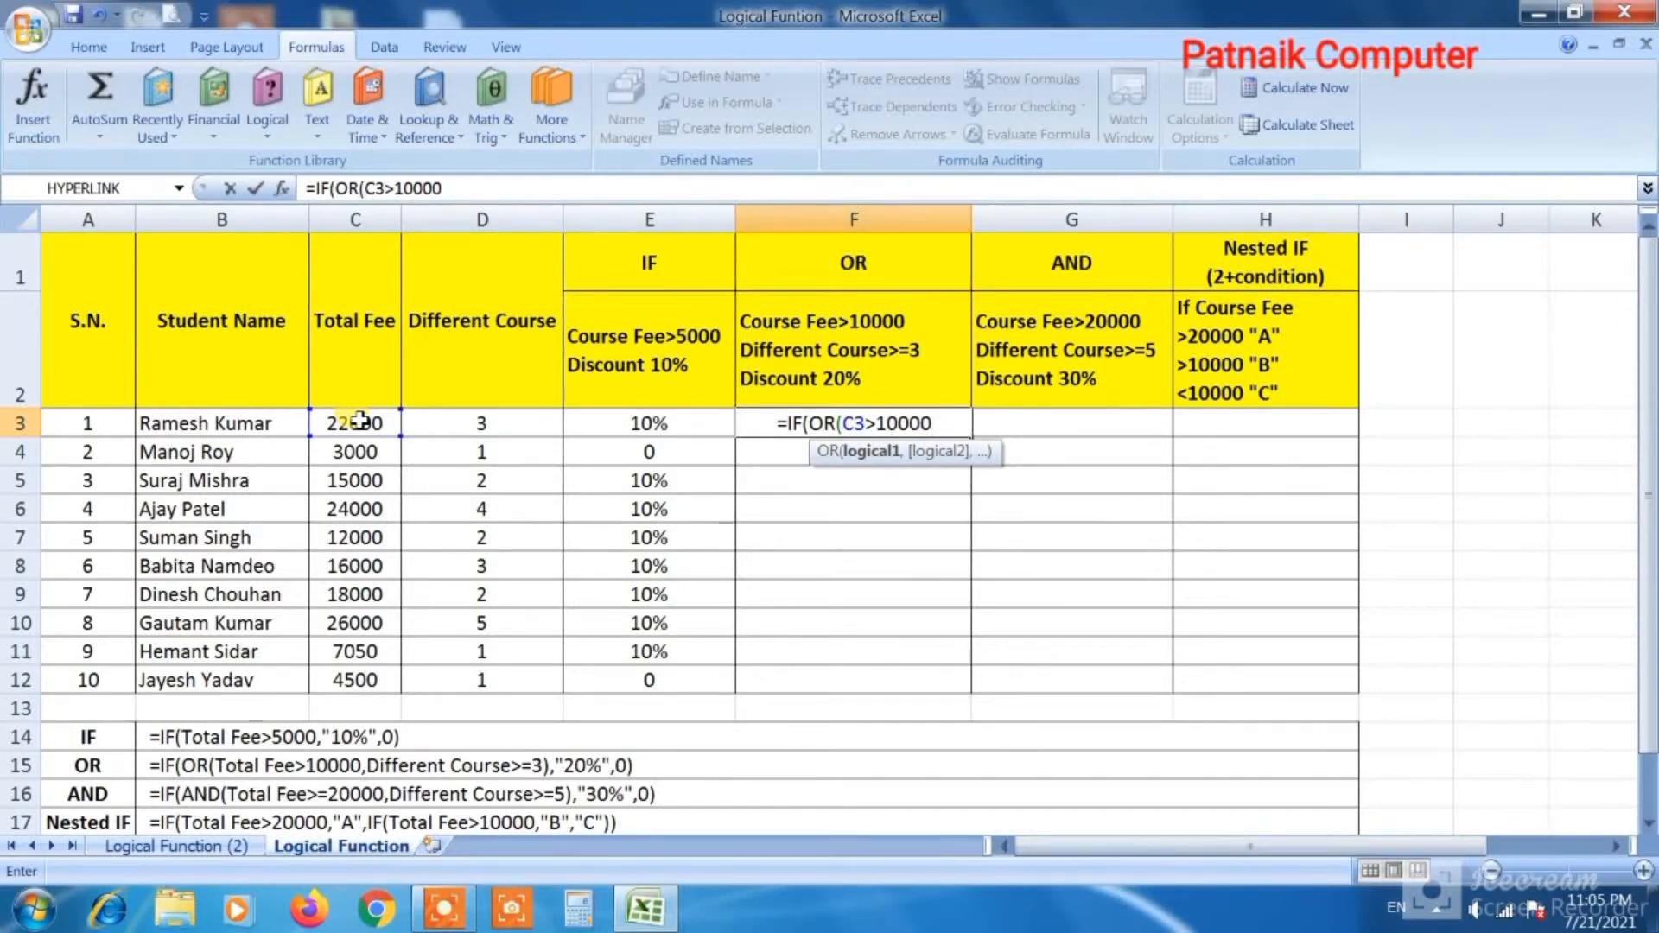
type(",")
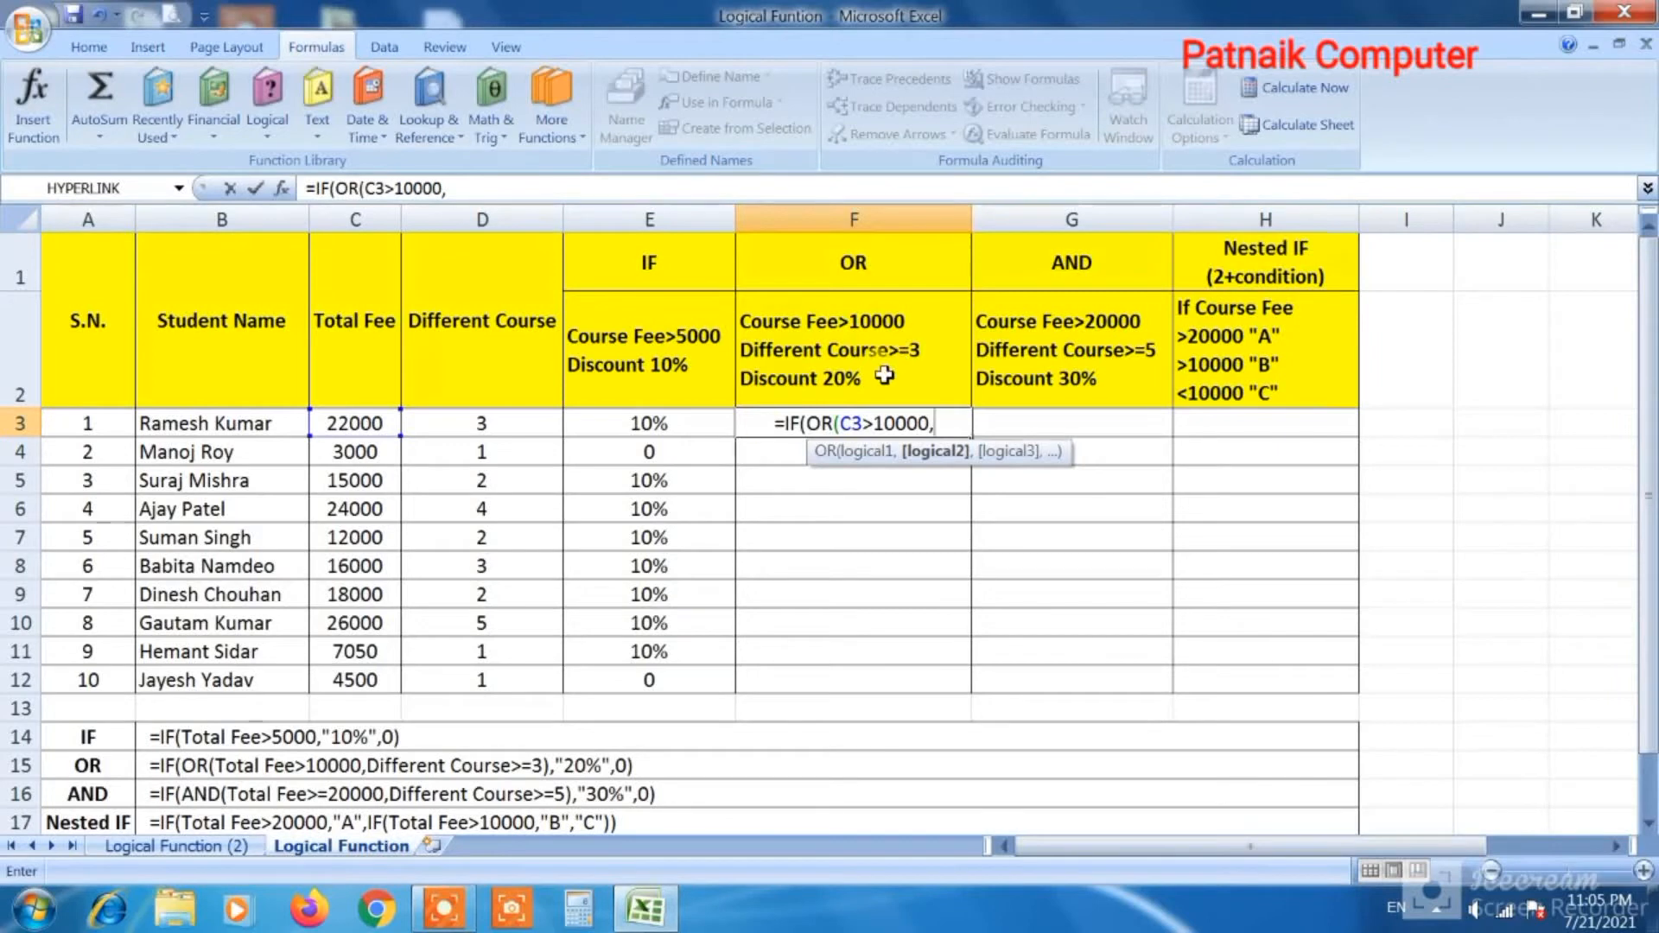
Complete the F3 formula with the second OR condition D3>=3, returning "20%" if true and 0 otherwise
left_click(503, 419)
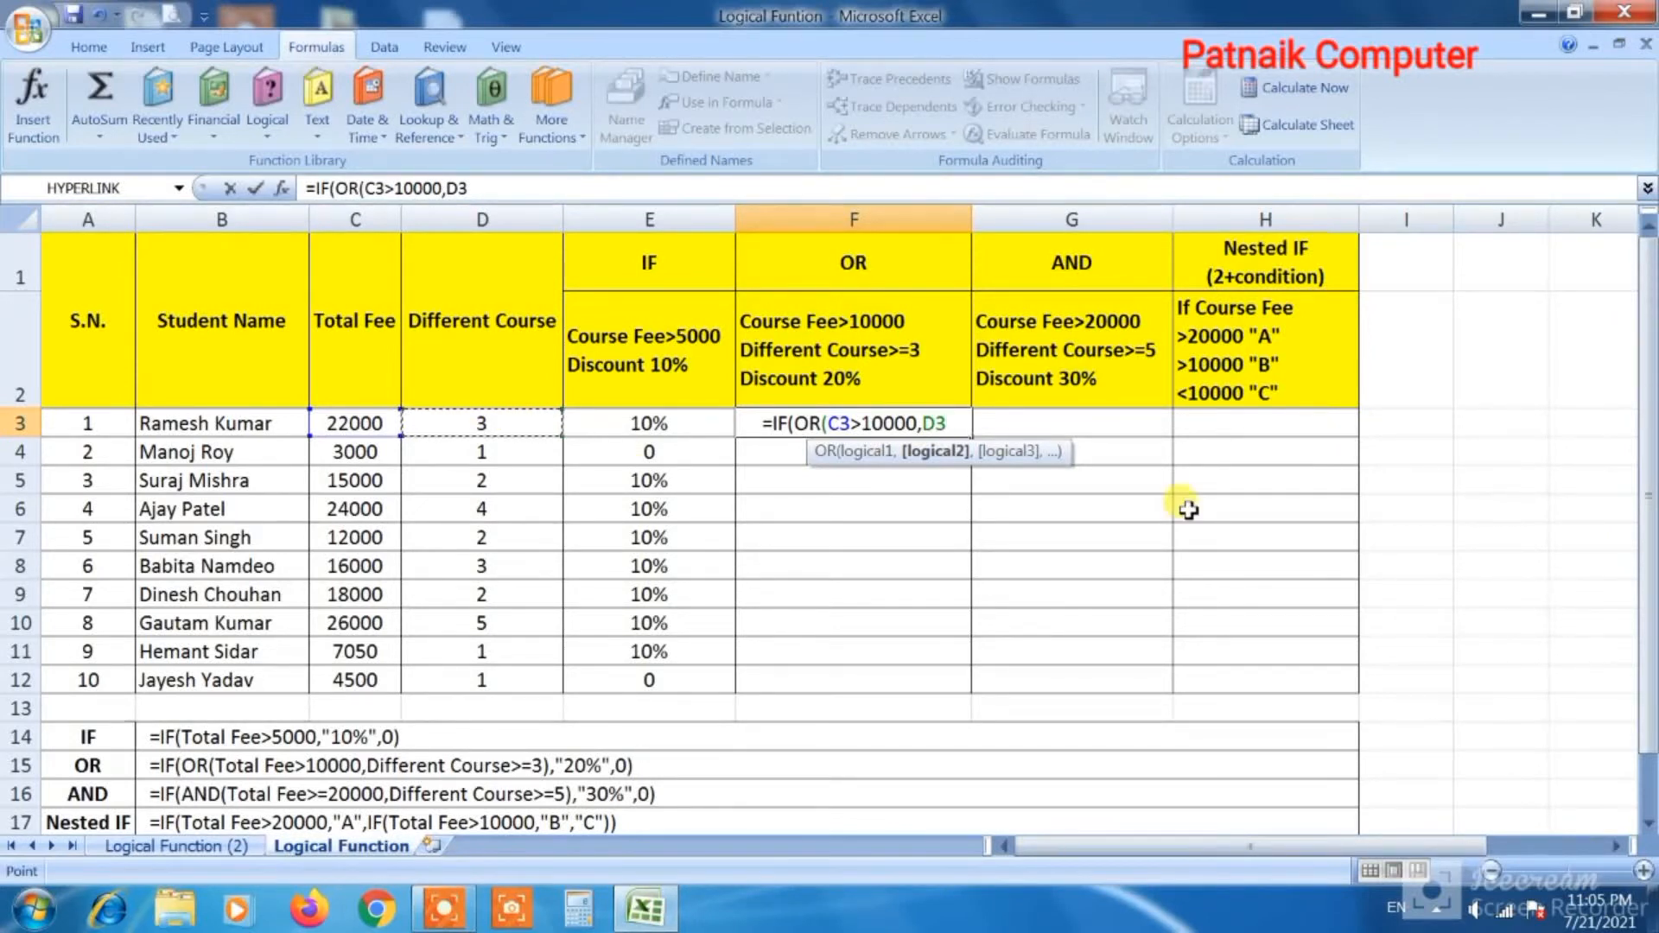
type(">")
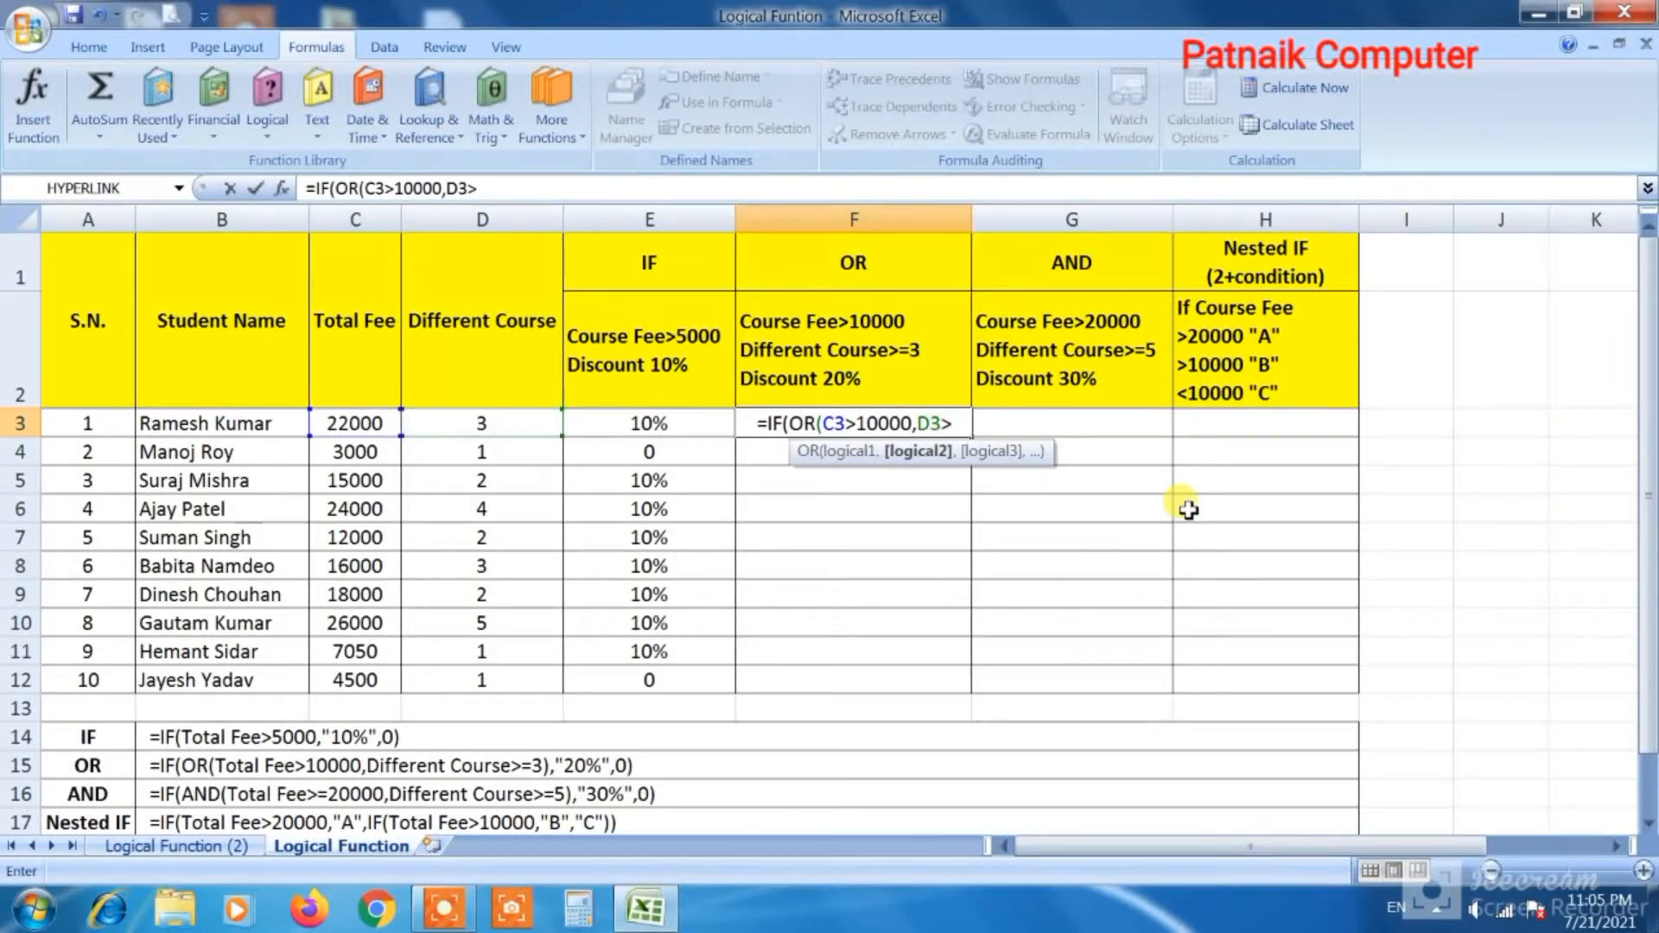
type("=")
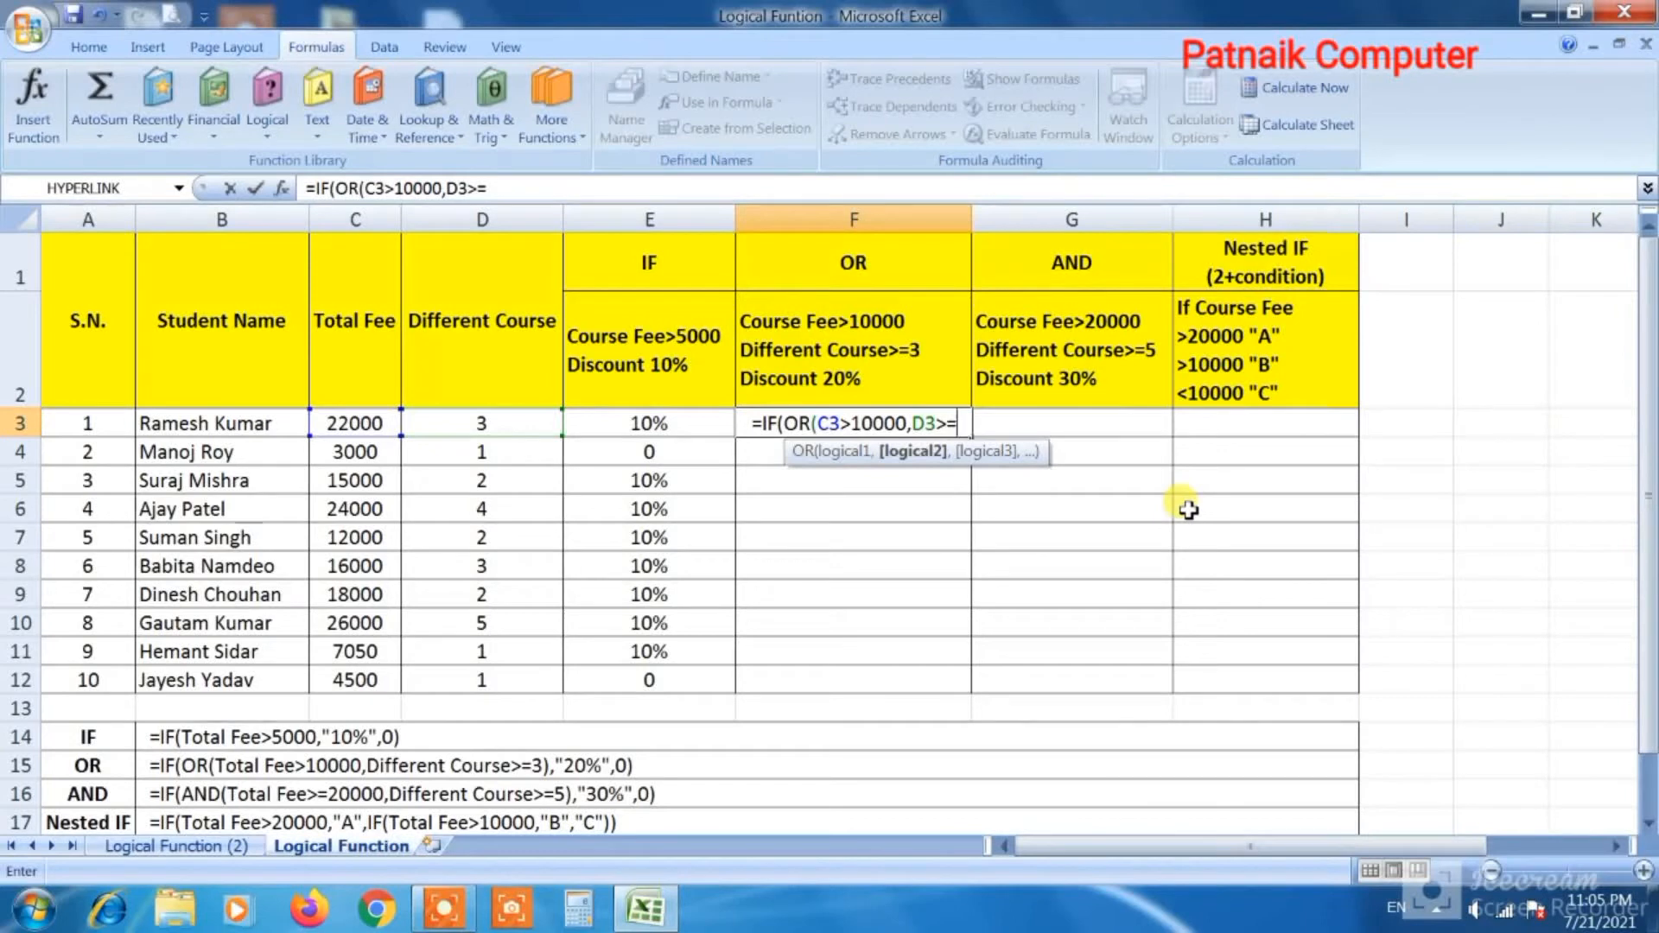
type("3")
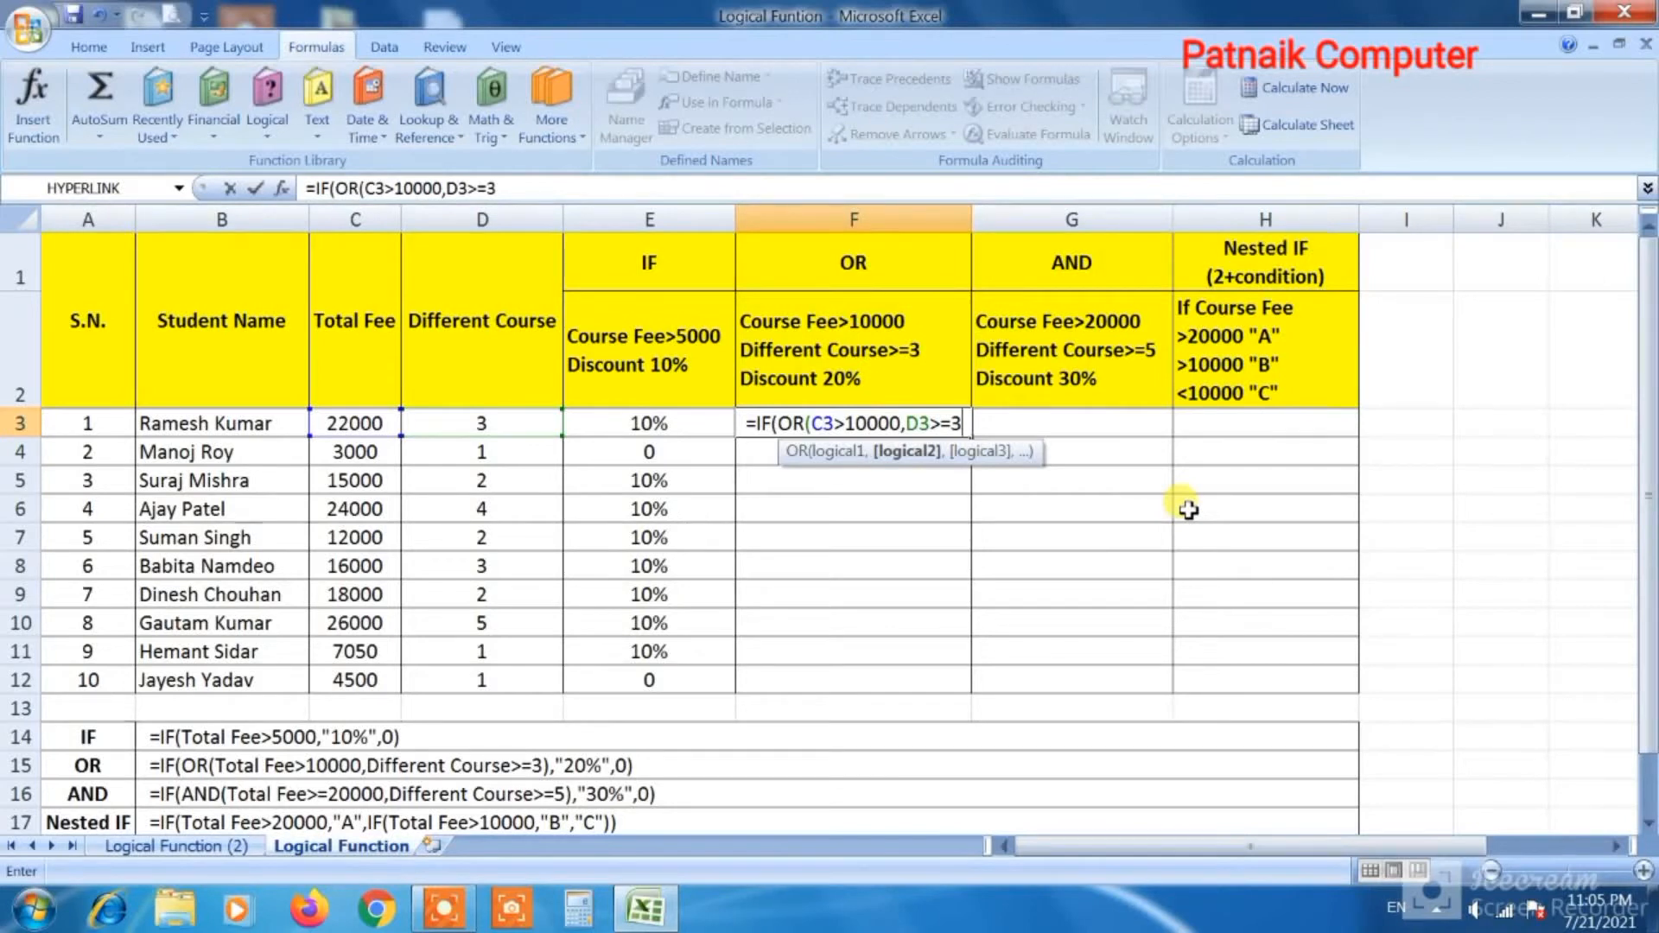
type(")")
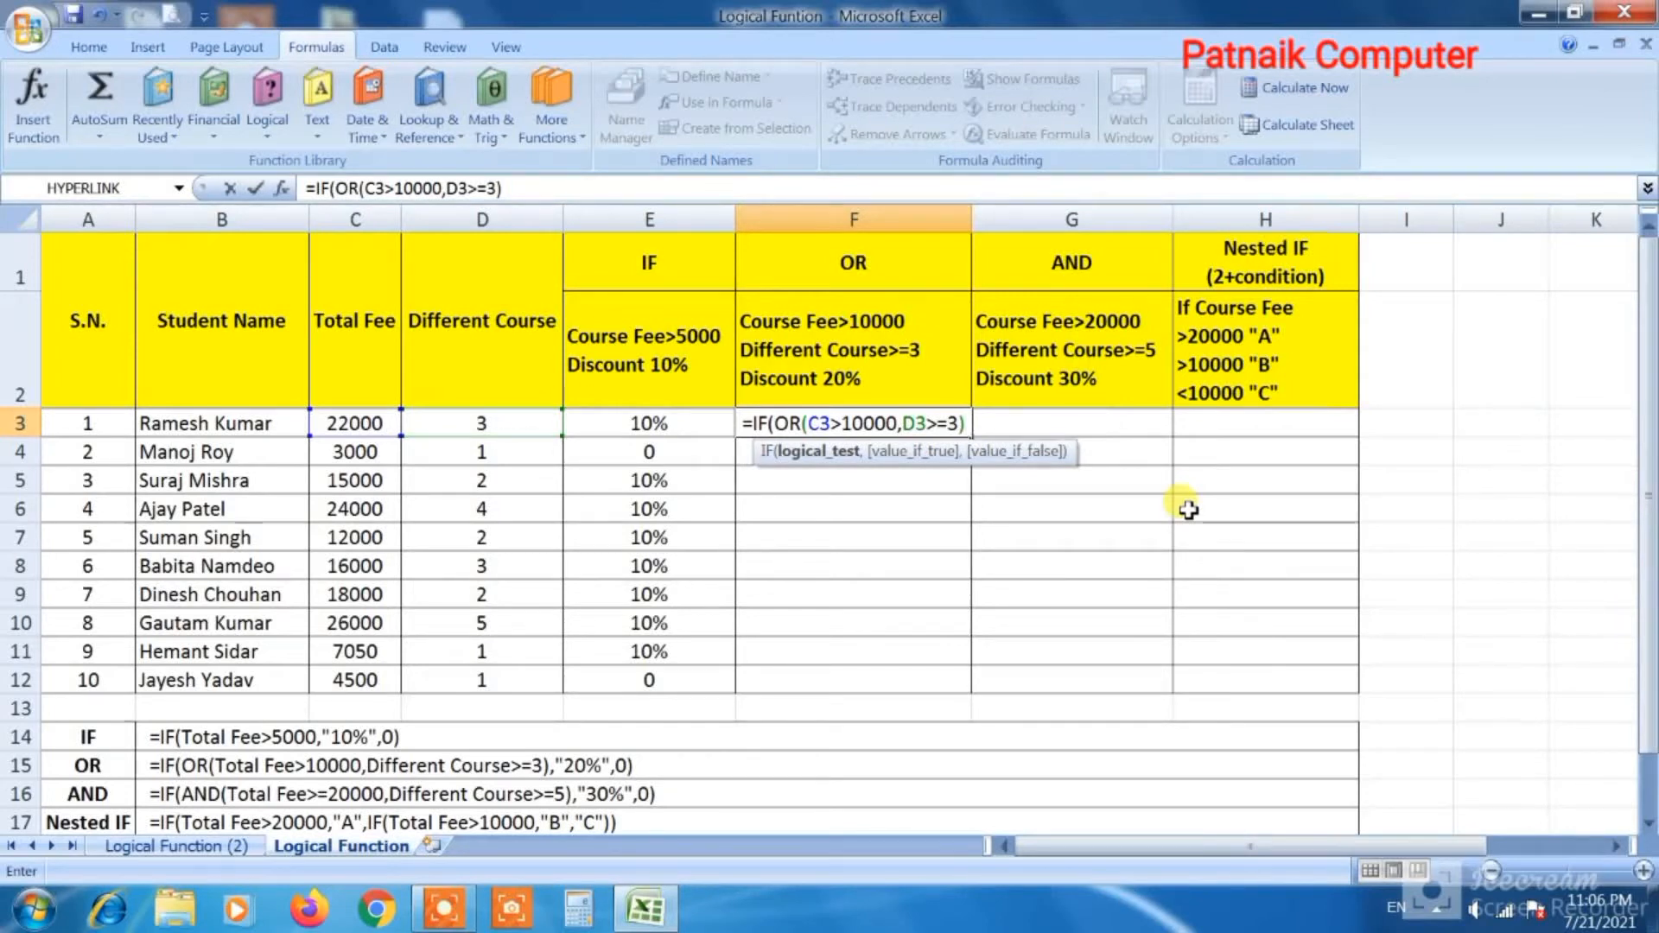
type(",")
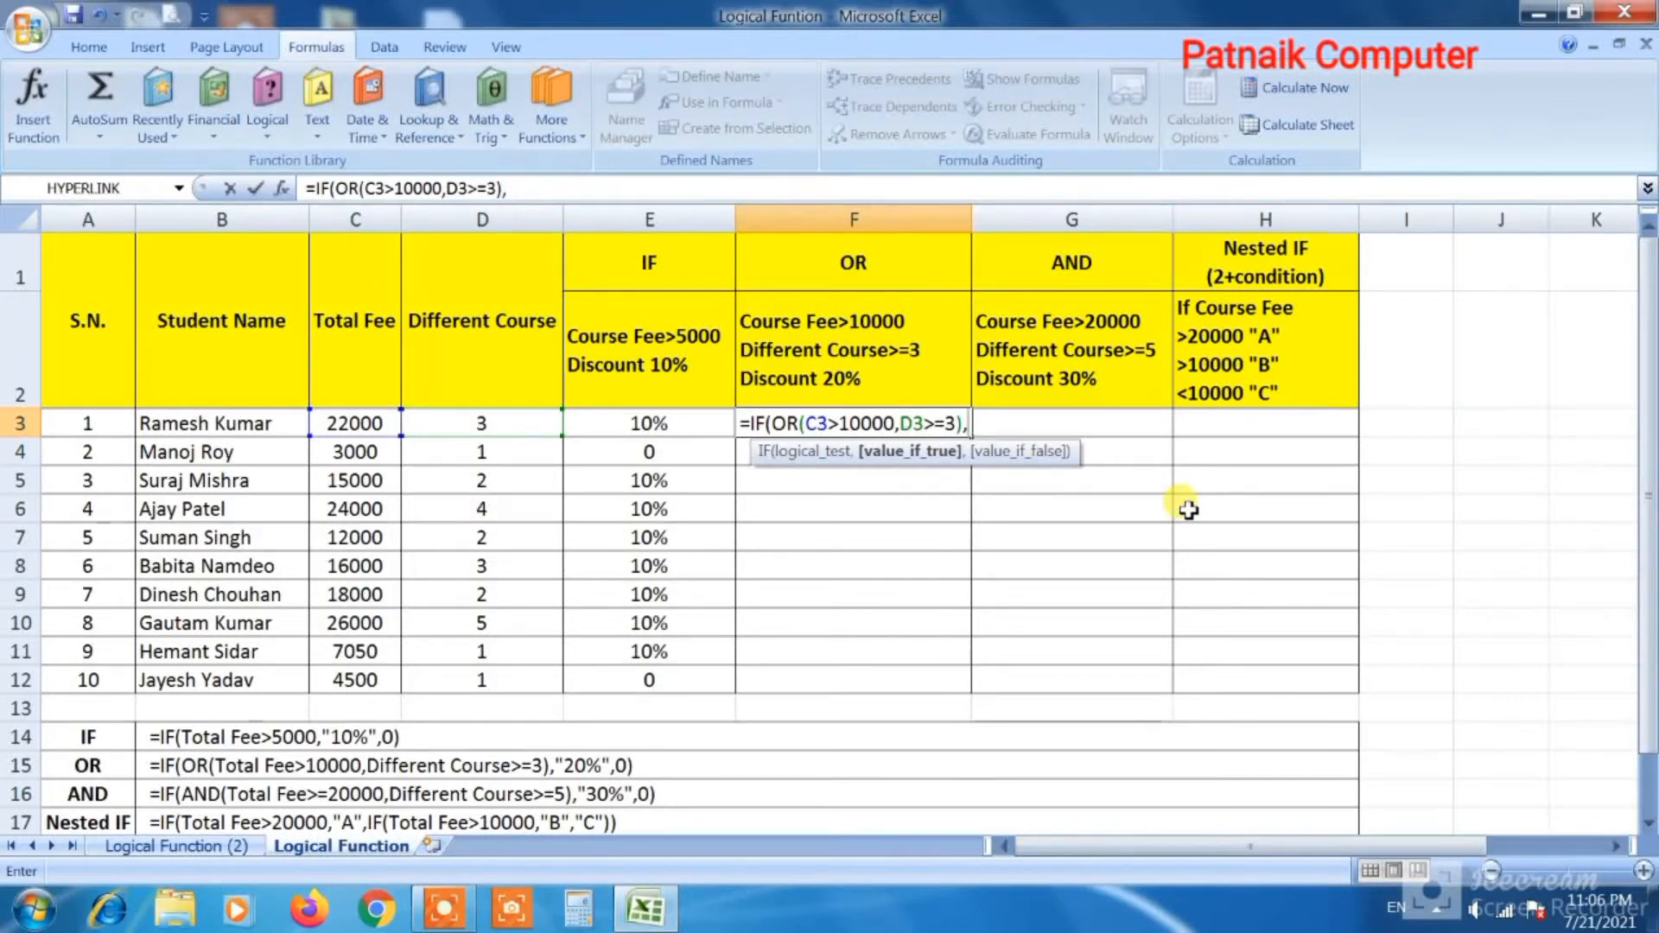
type("\"20")
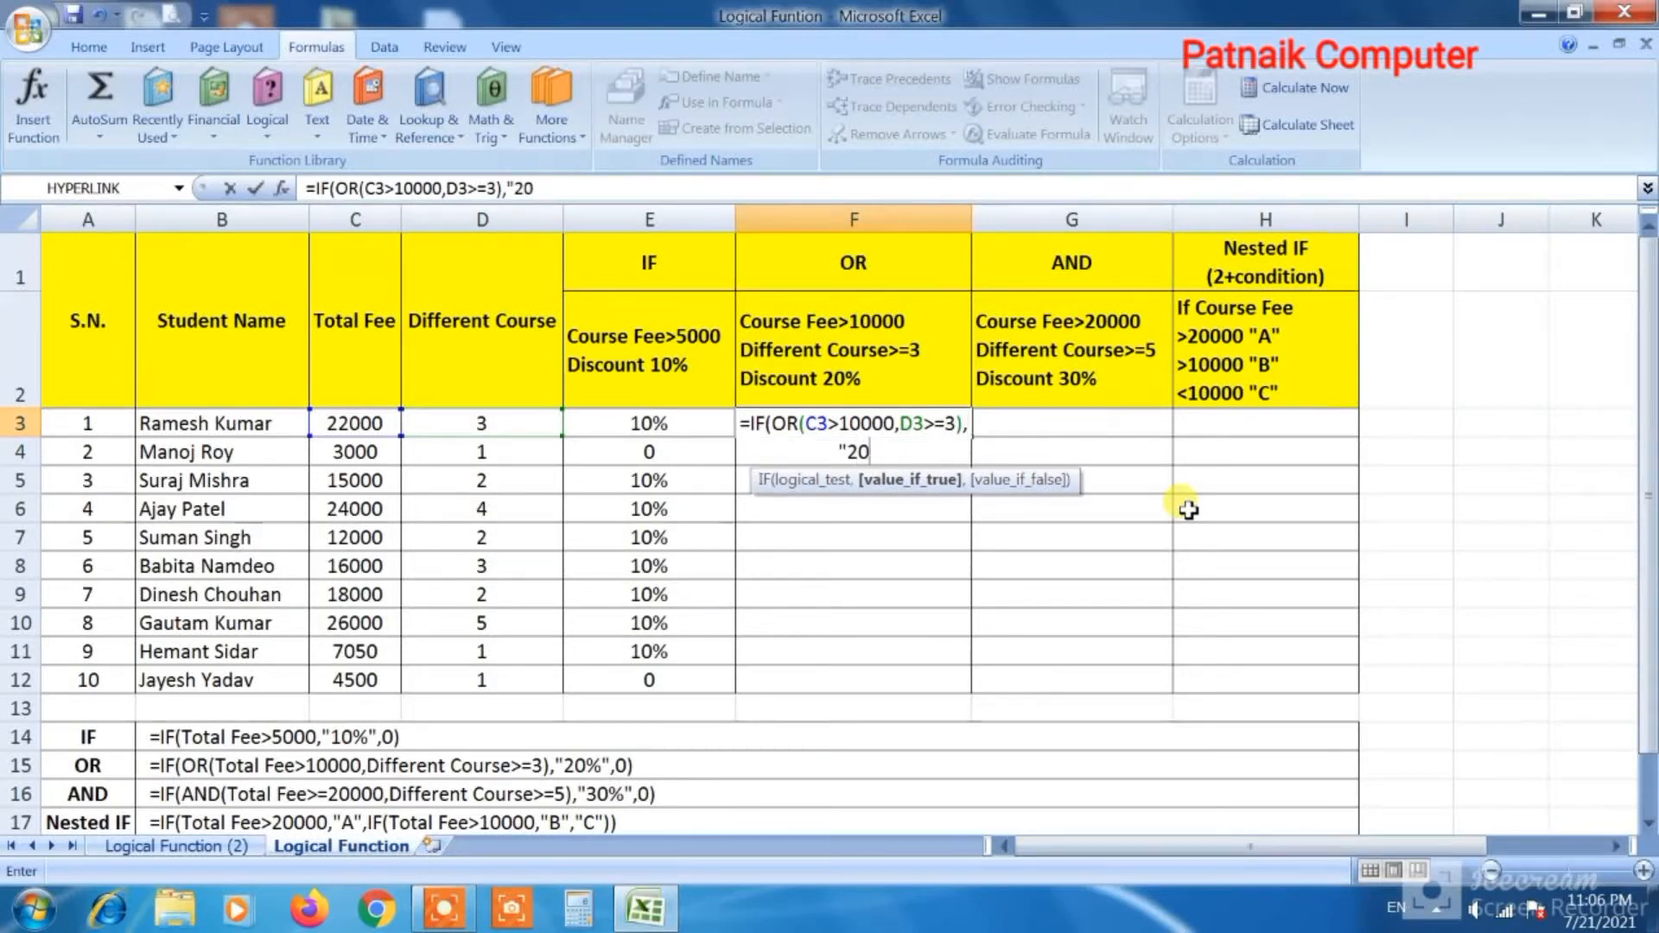
type("%\"")
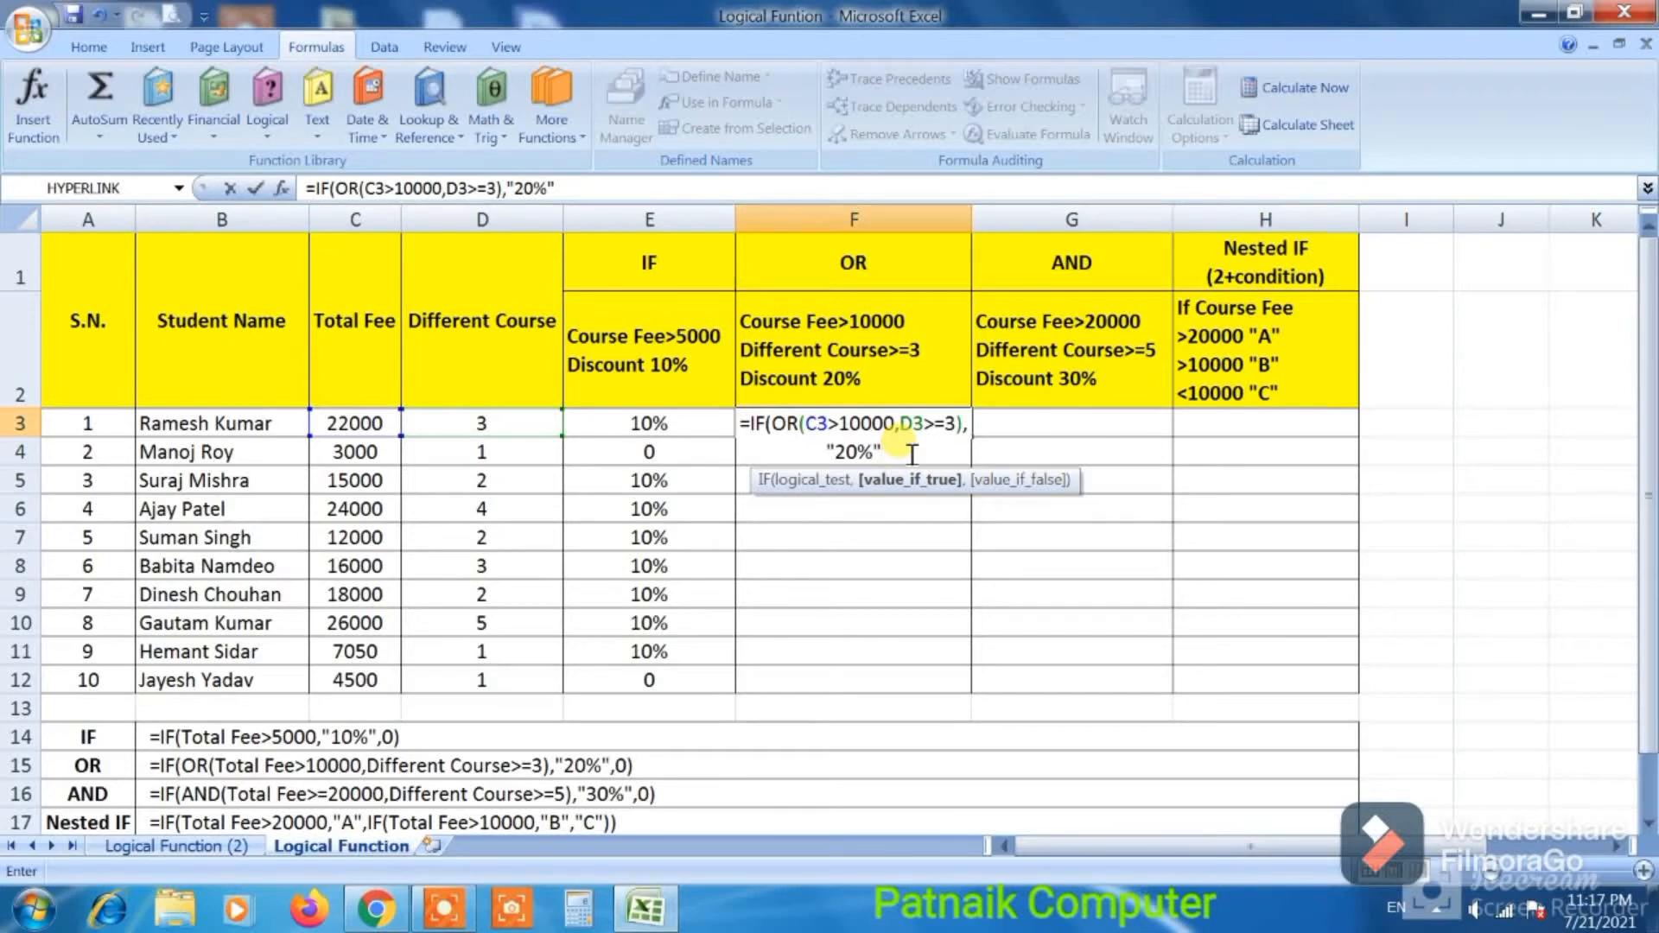
type(",0")
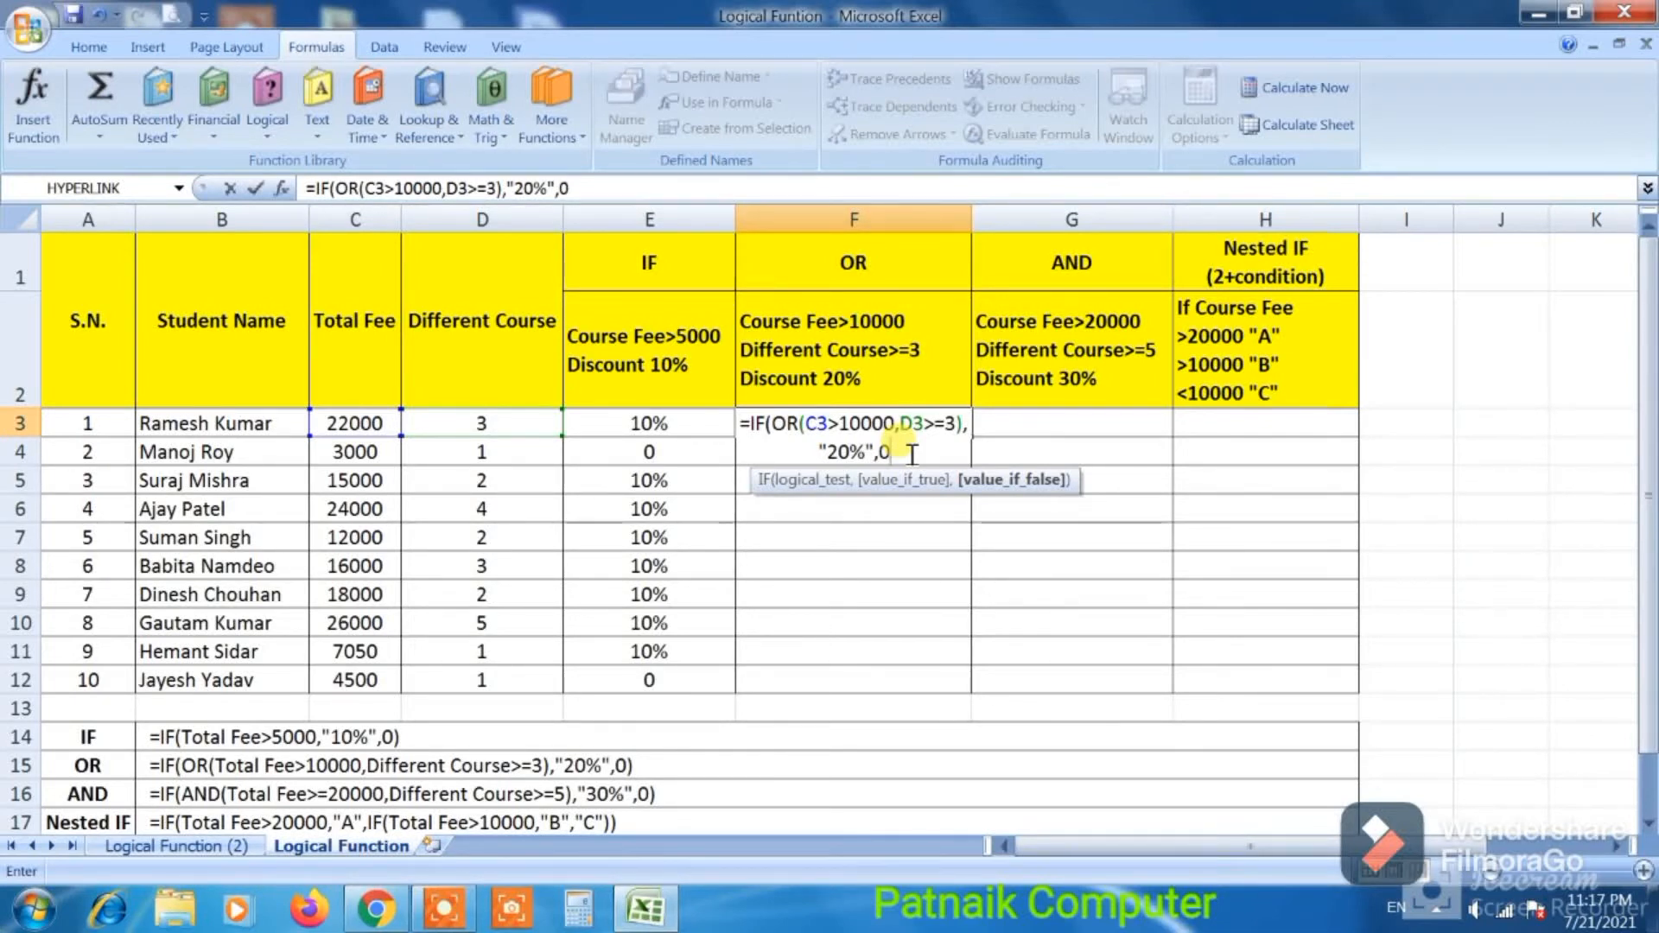
type(")")
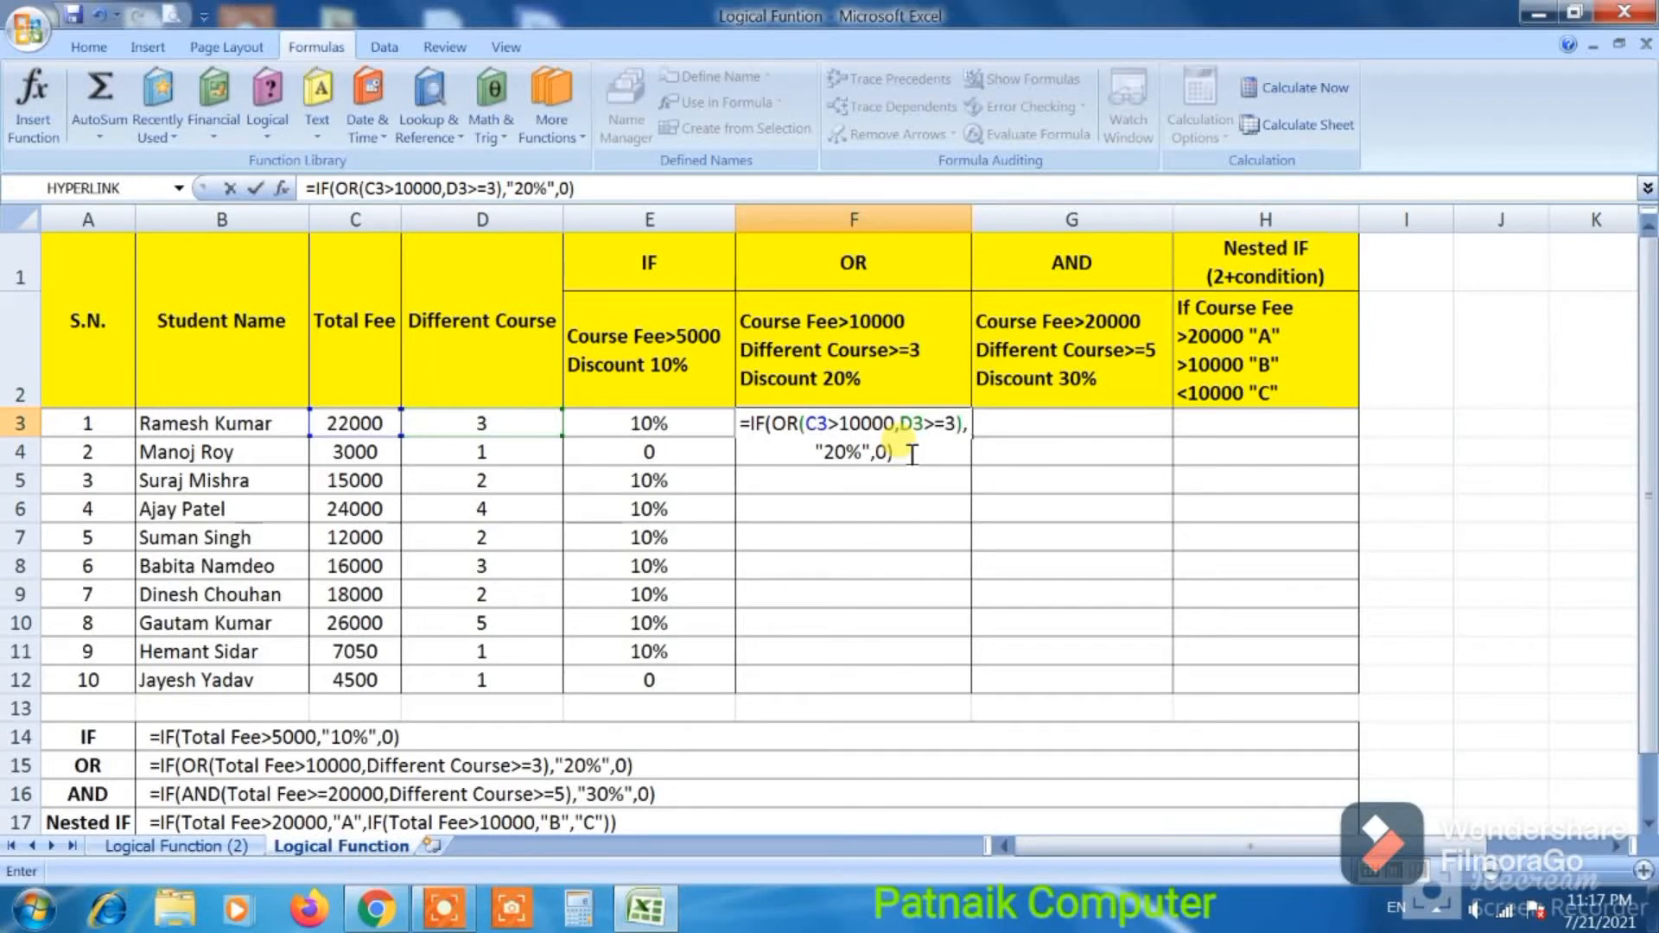
key("Return")
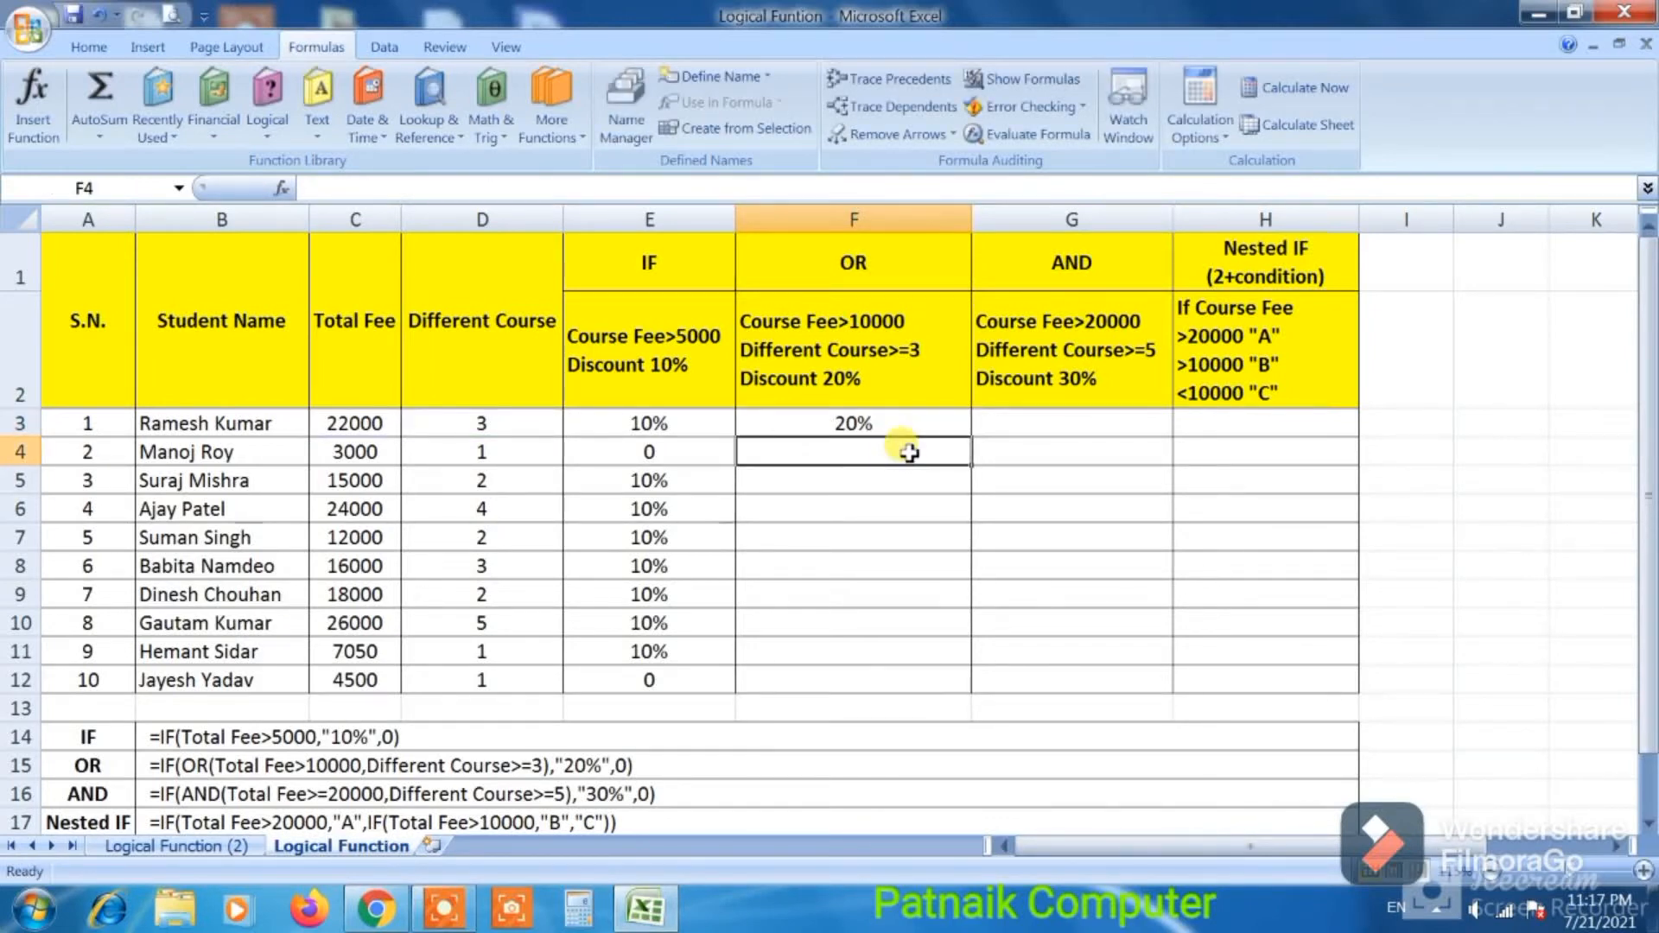
Fill the OR formula from F3 down to F12 and check rows 4, 11 and 12 against their fees and course counts
left_click(898, 423)
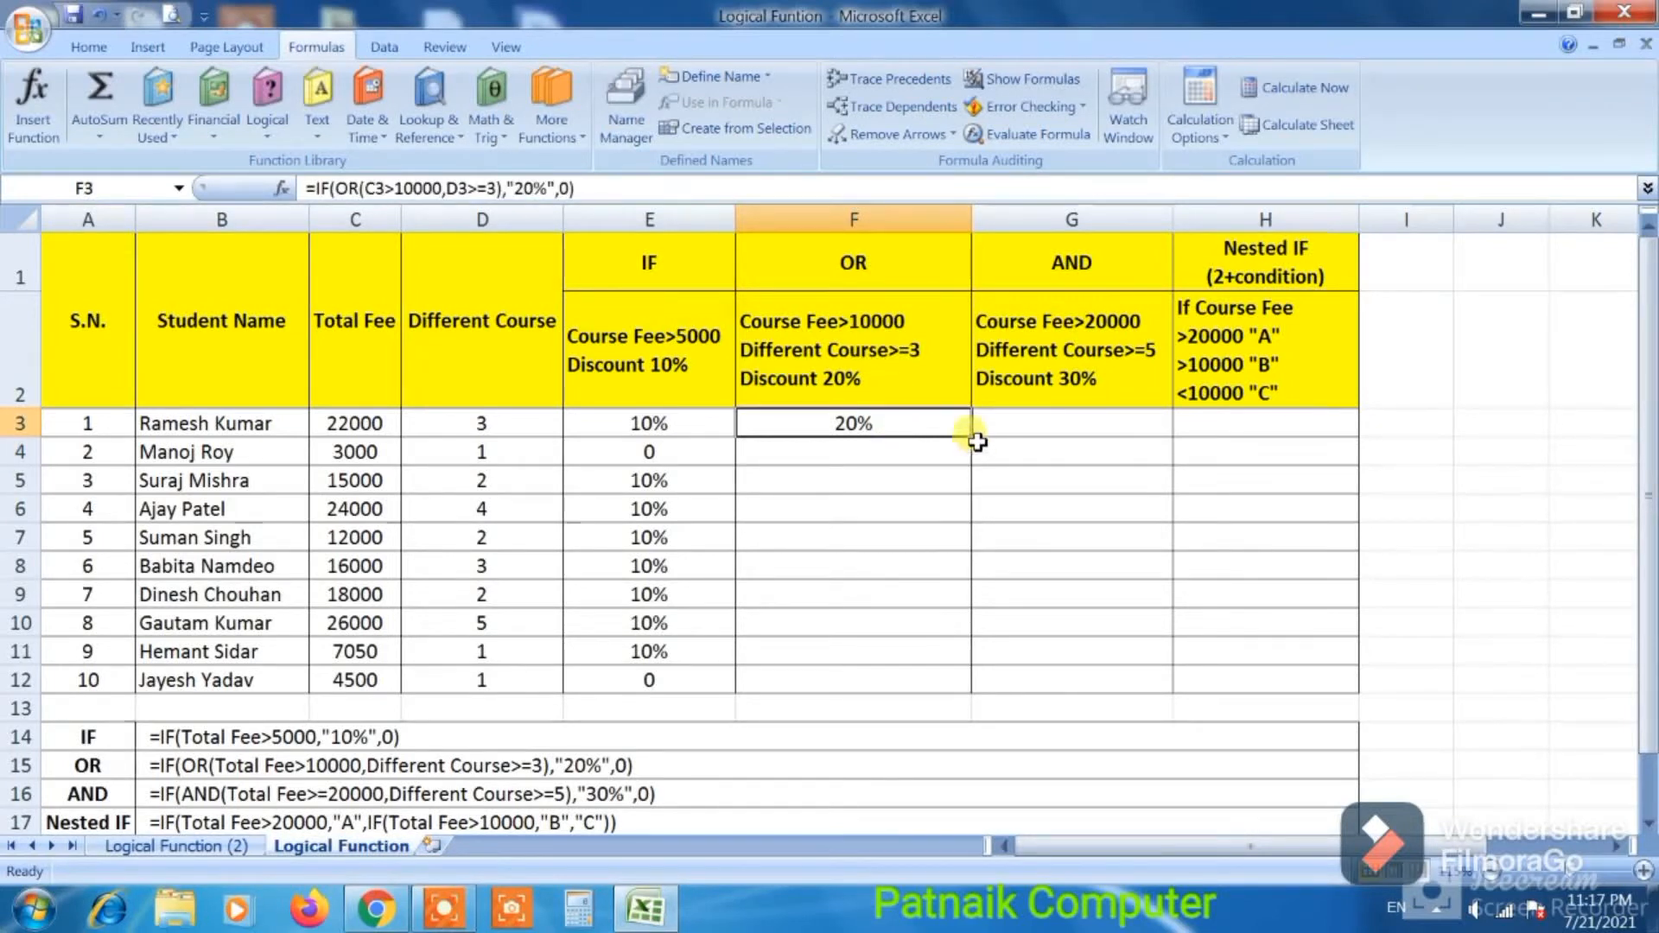
left_click_drag(970, 434, 950, 687)
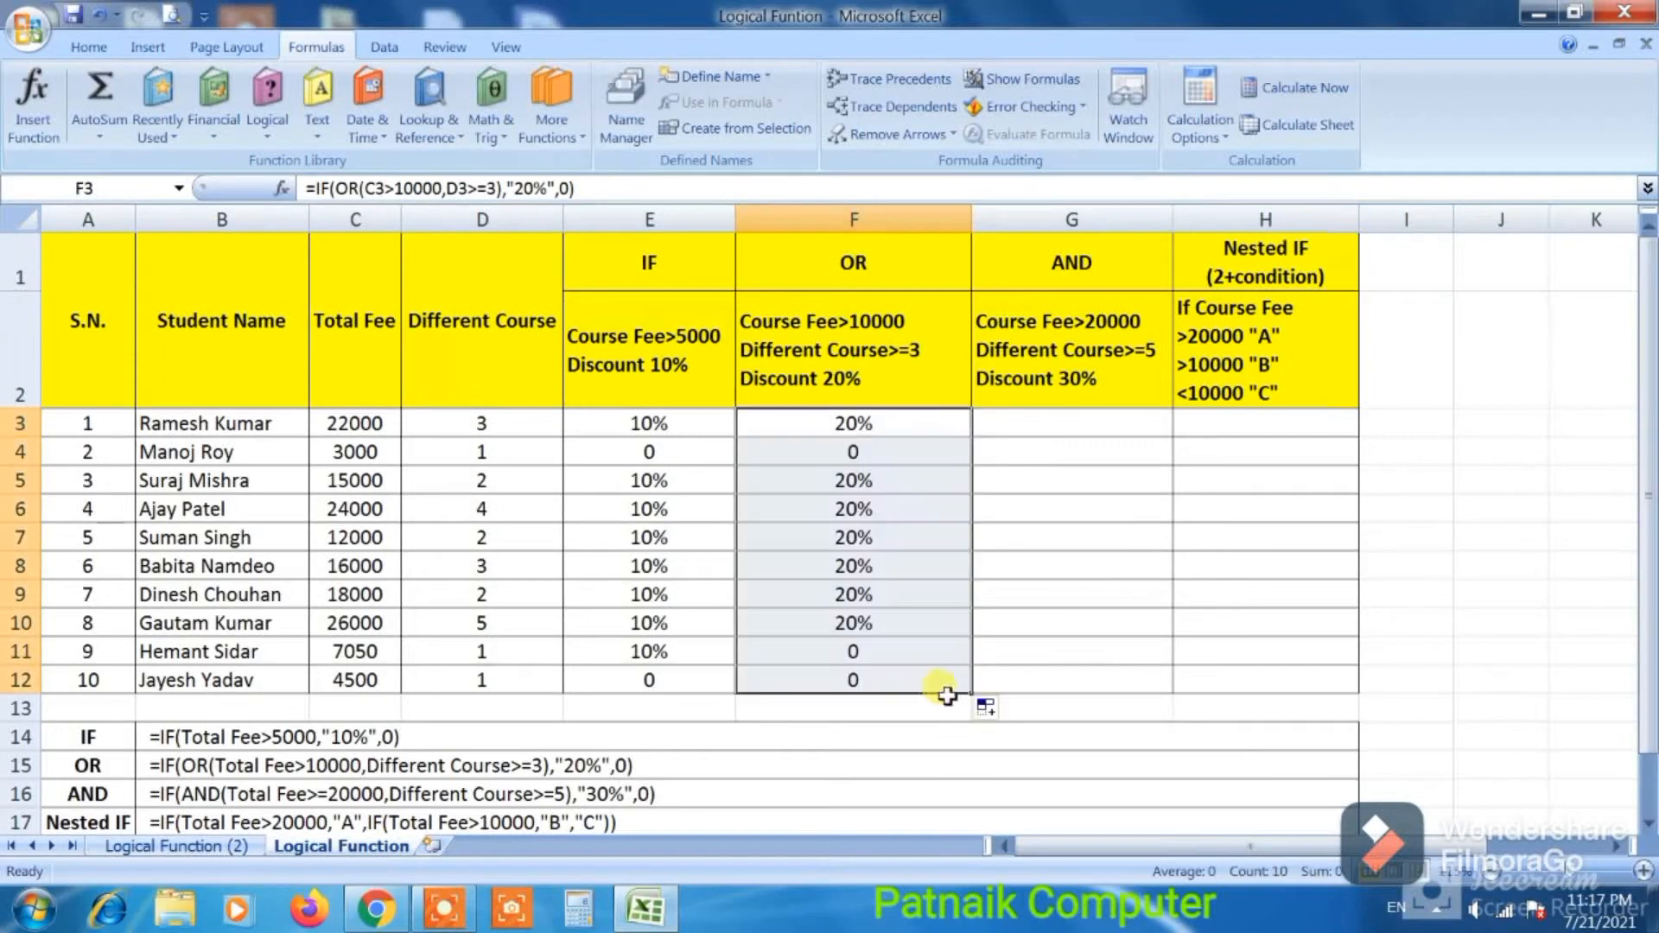
left_click(866, 454)
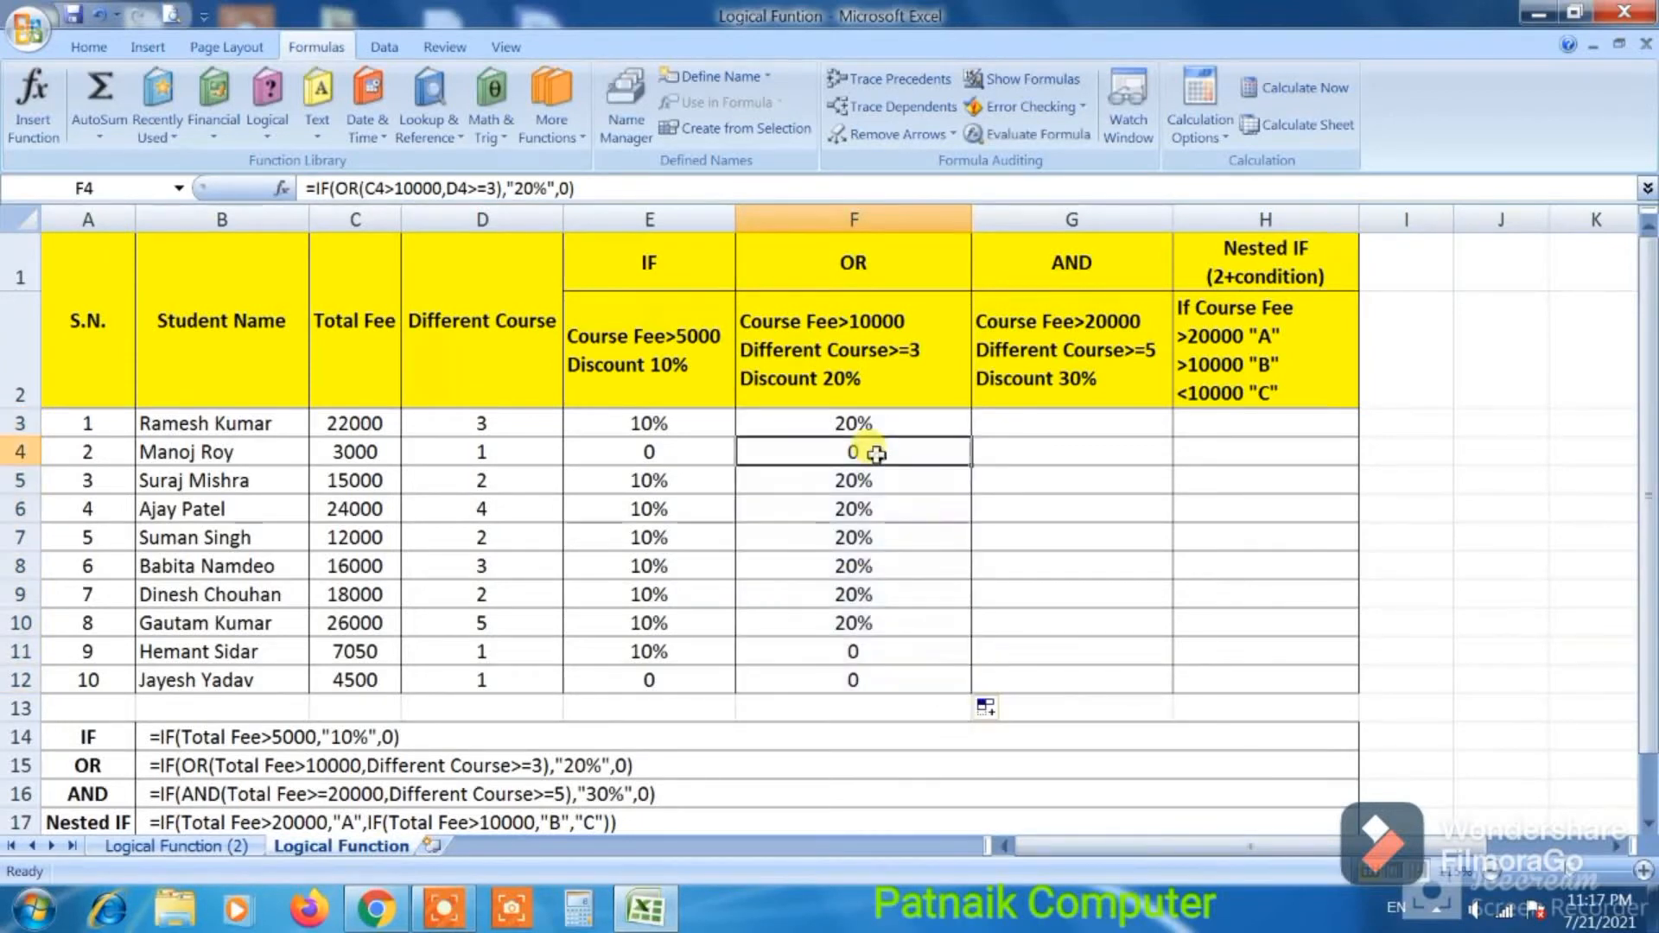
left_click(367, 449)
left_click_drag(505, 453, 466, 458)
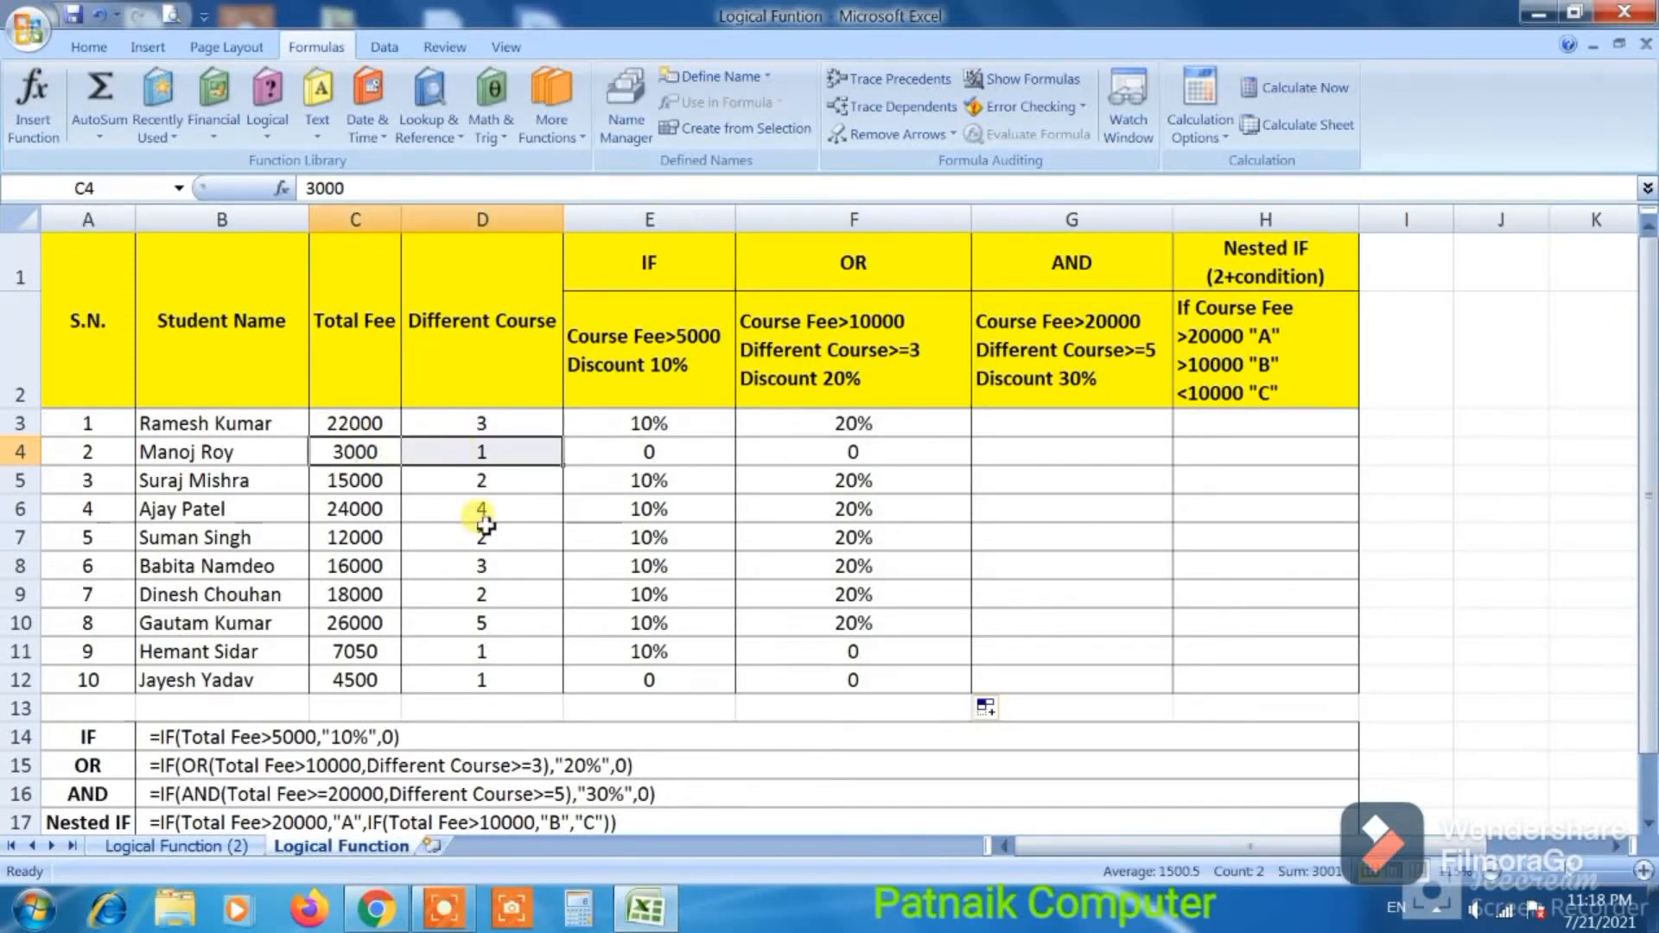
left_click(883, 452)
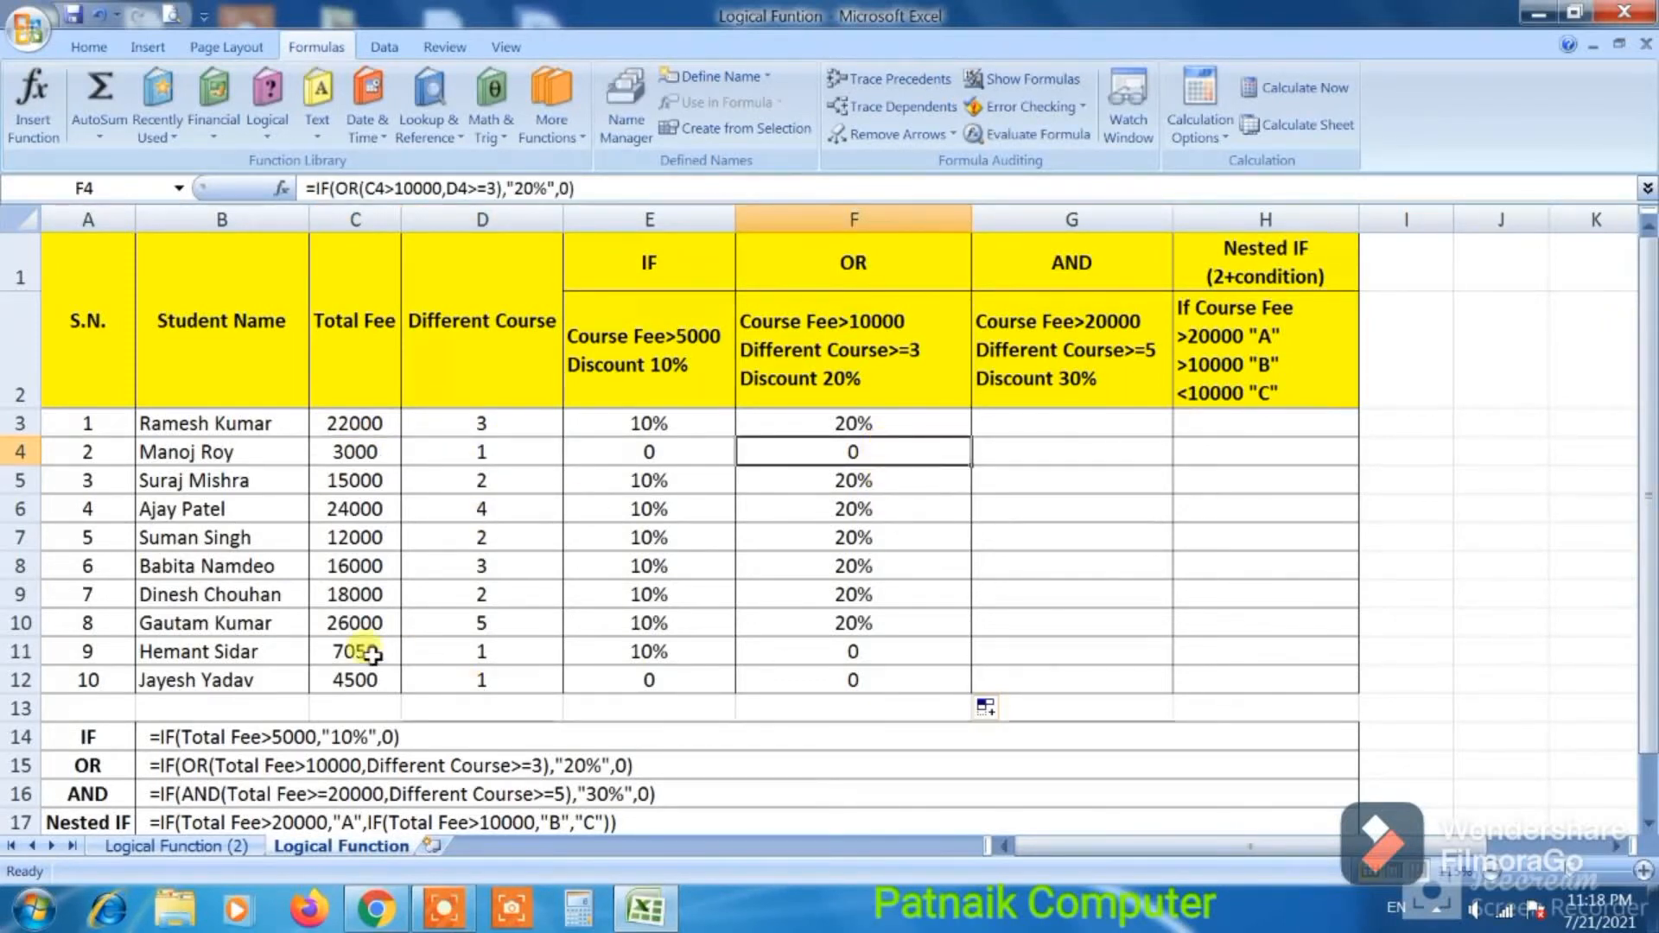
left_click_drag(363, 654, 486, 676)
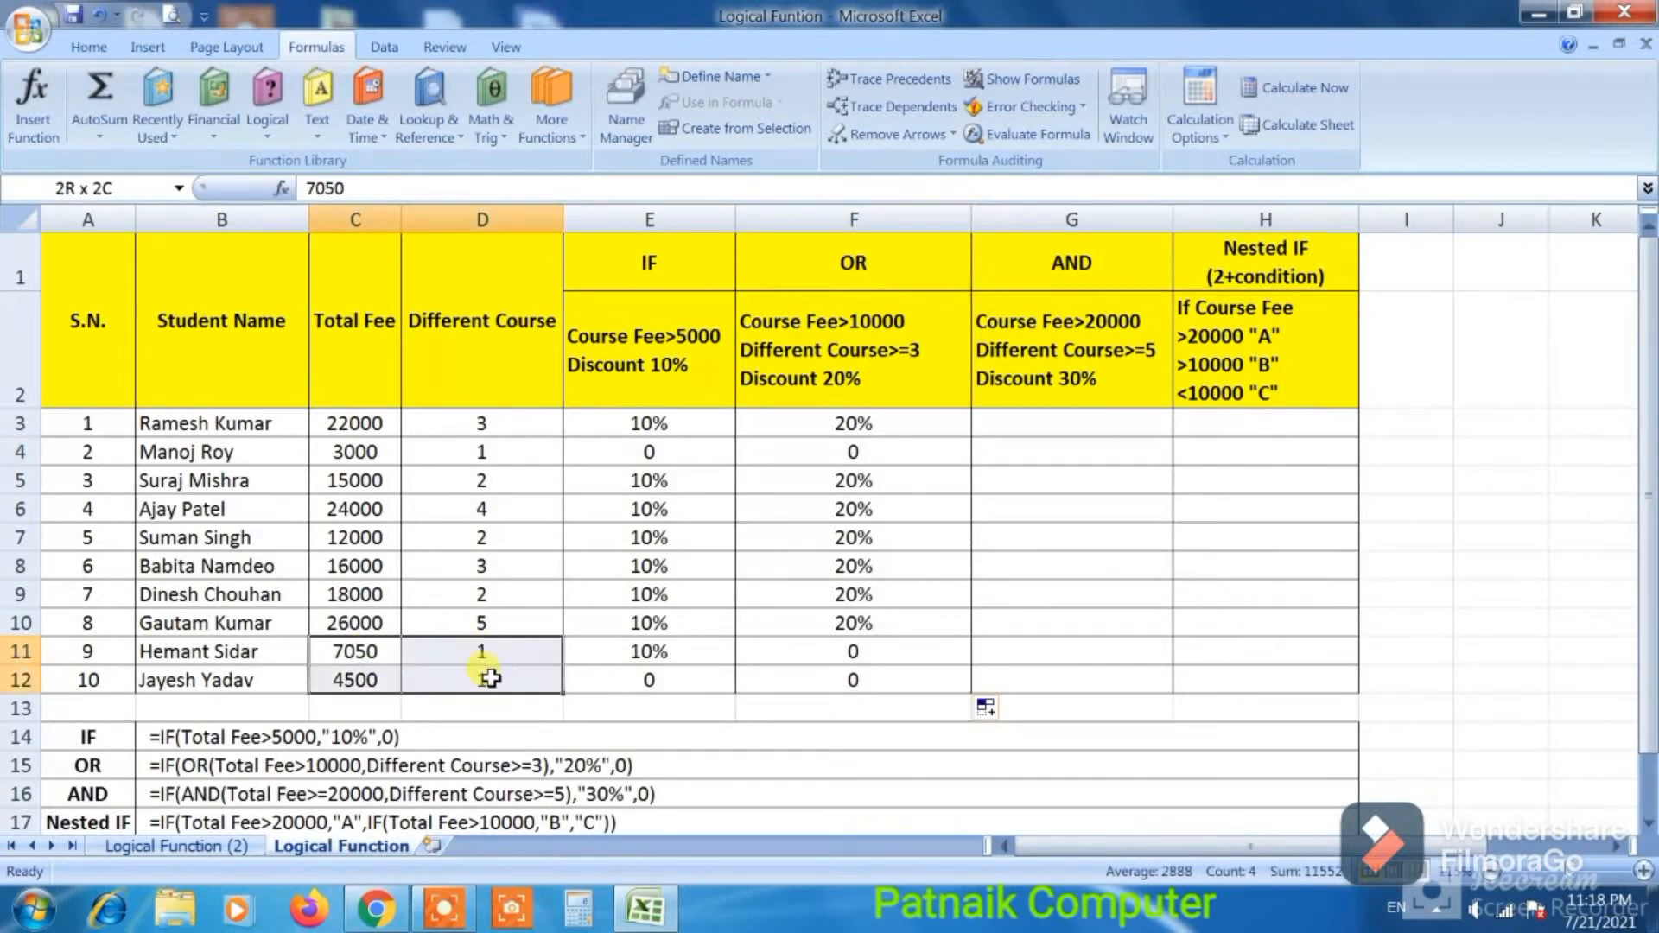
left_click_drag(899, 654, 903, 671)
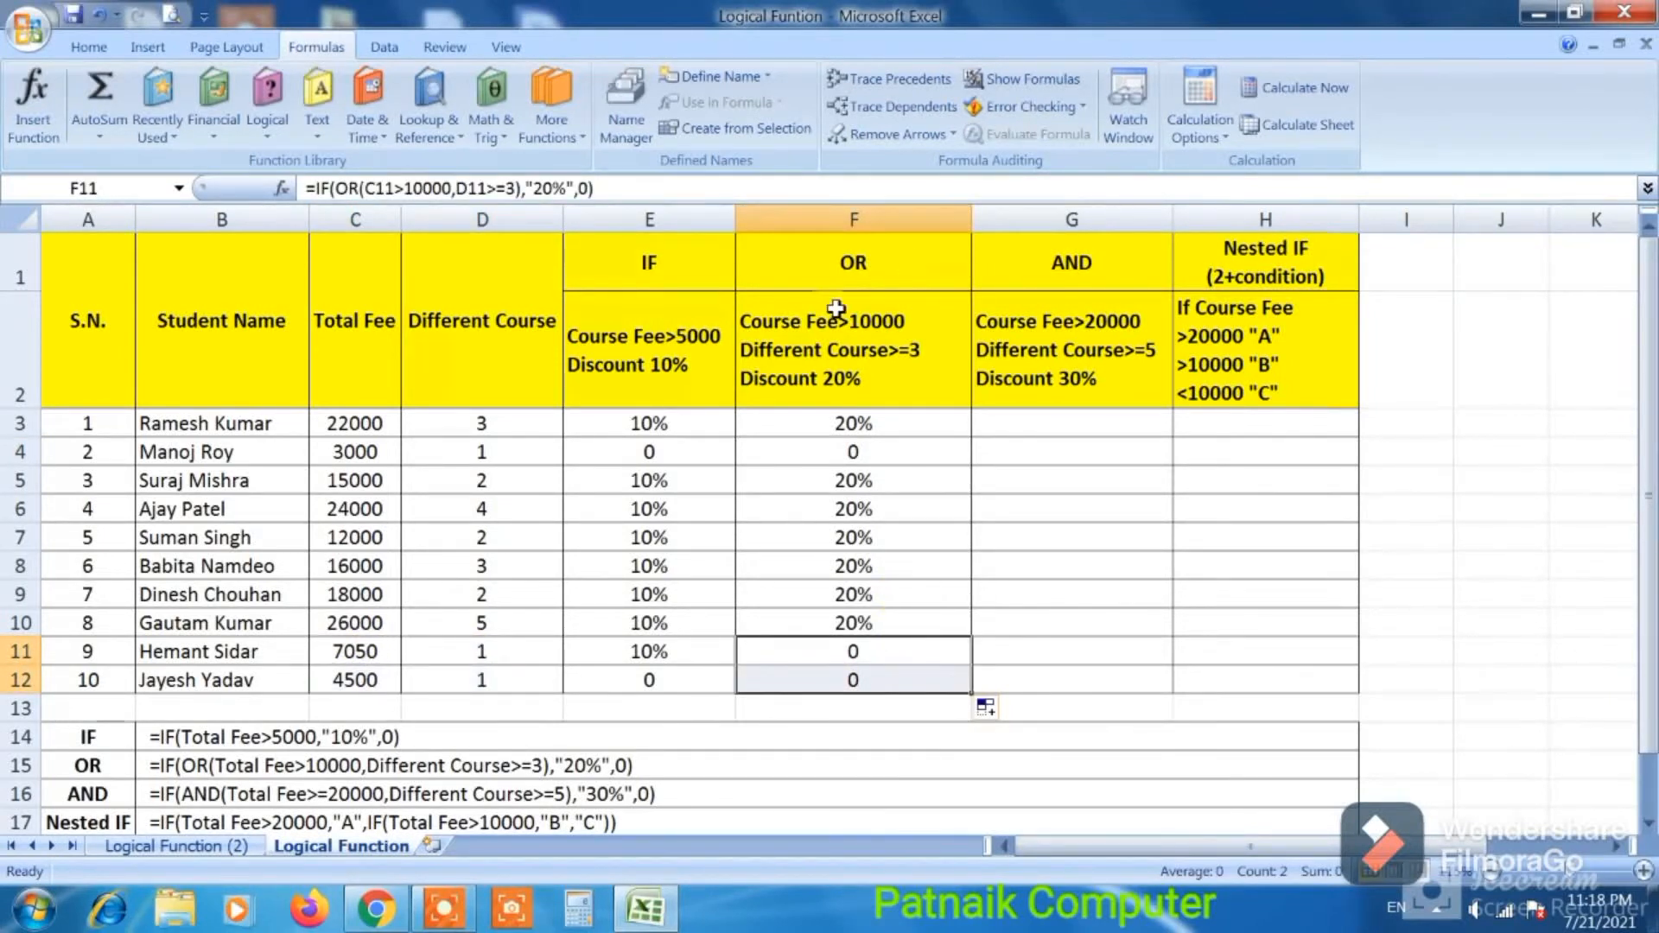
Begin an IF formula in cell G3 with an AND test whose first condition is C3>20000
left_click(1053, 424)
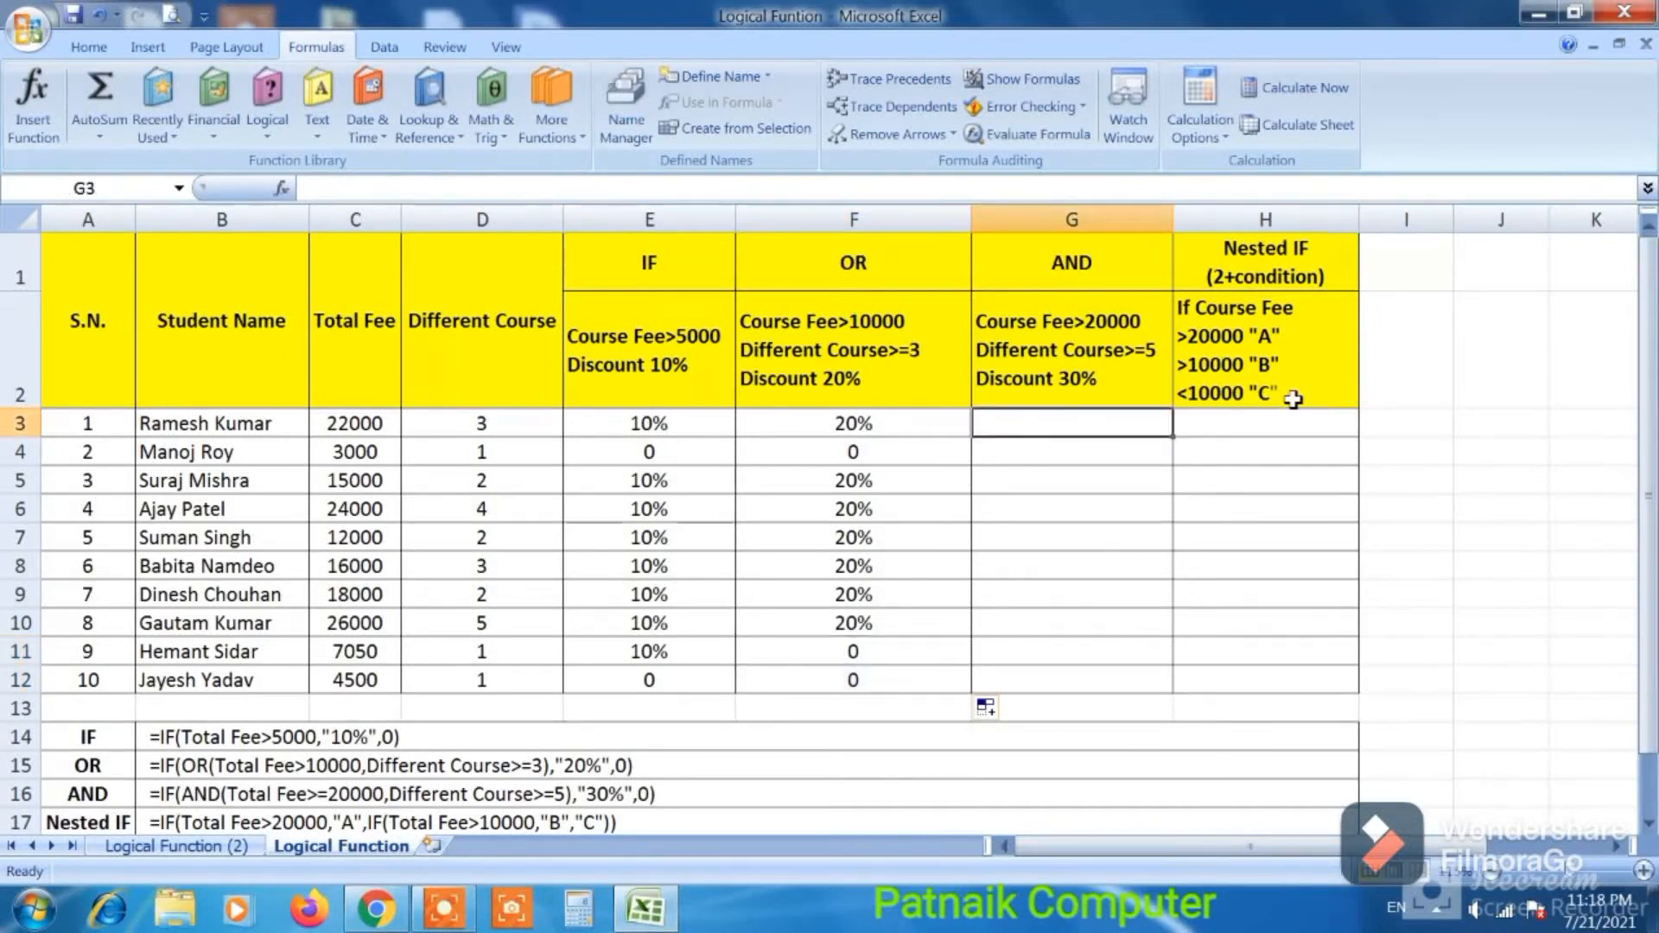
type("=")
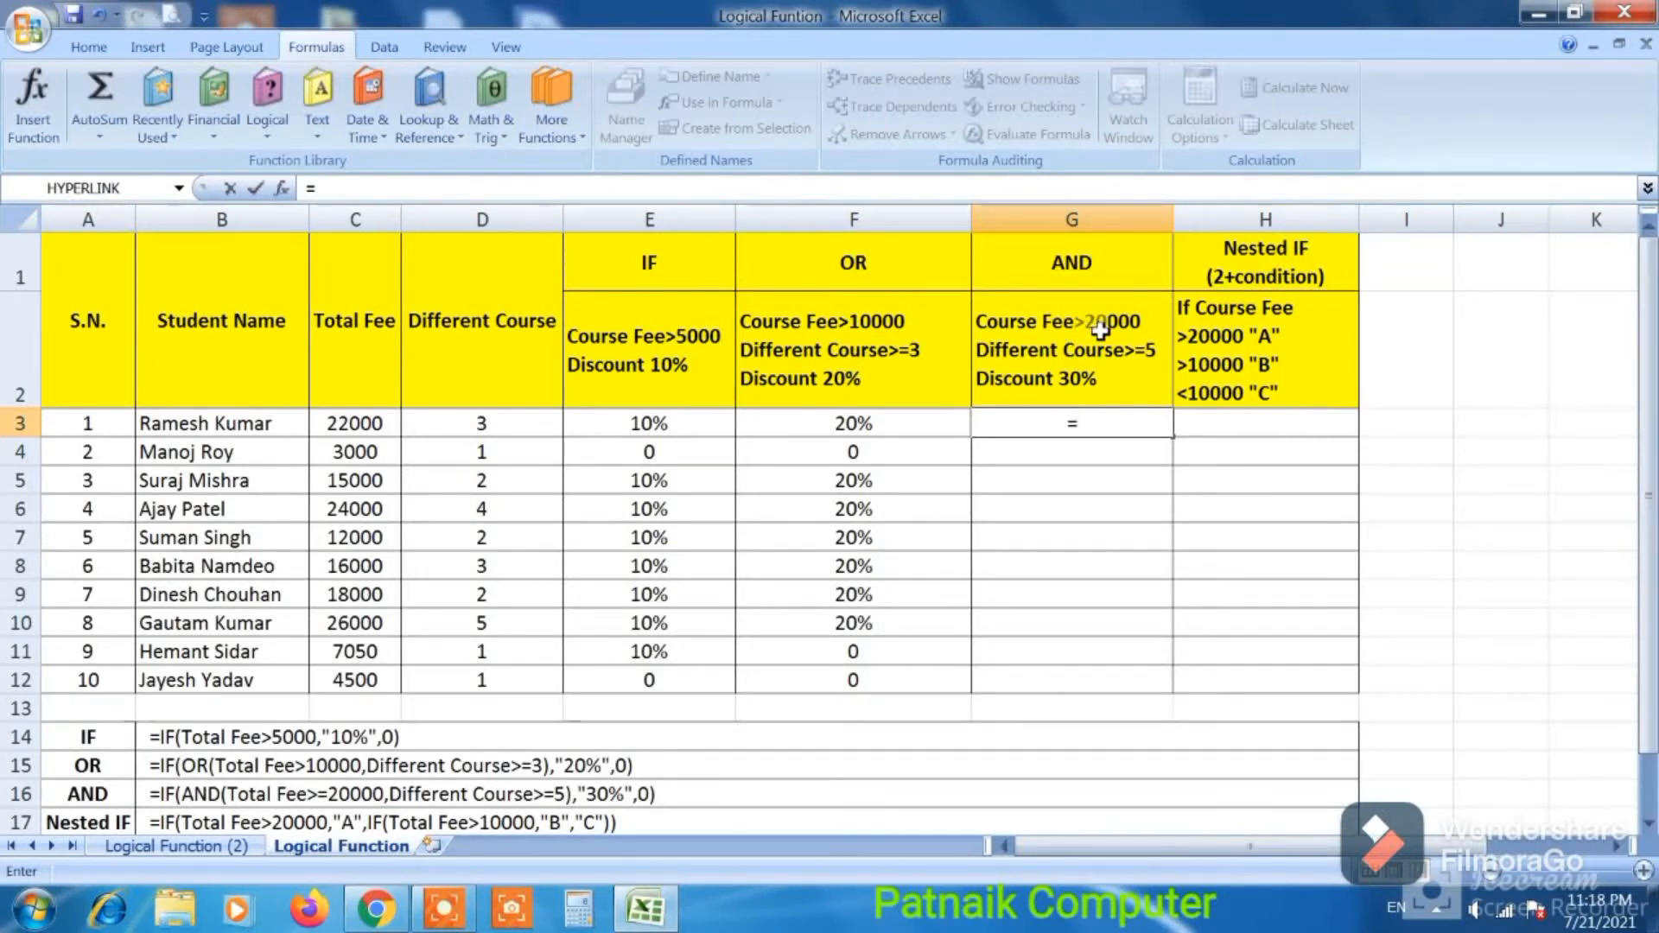
type("IF")
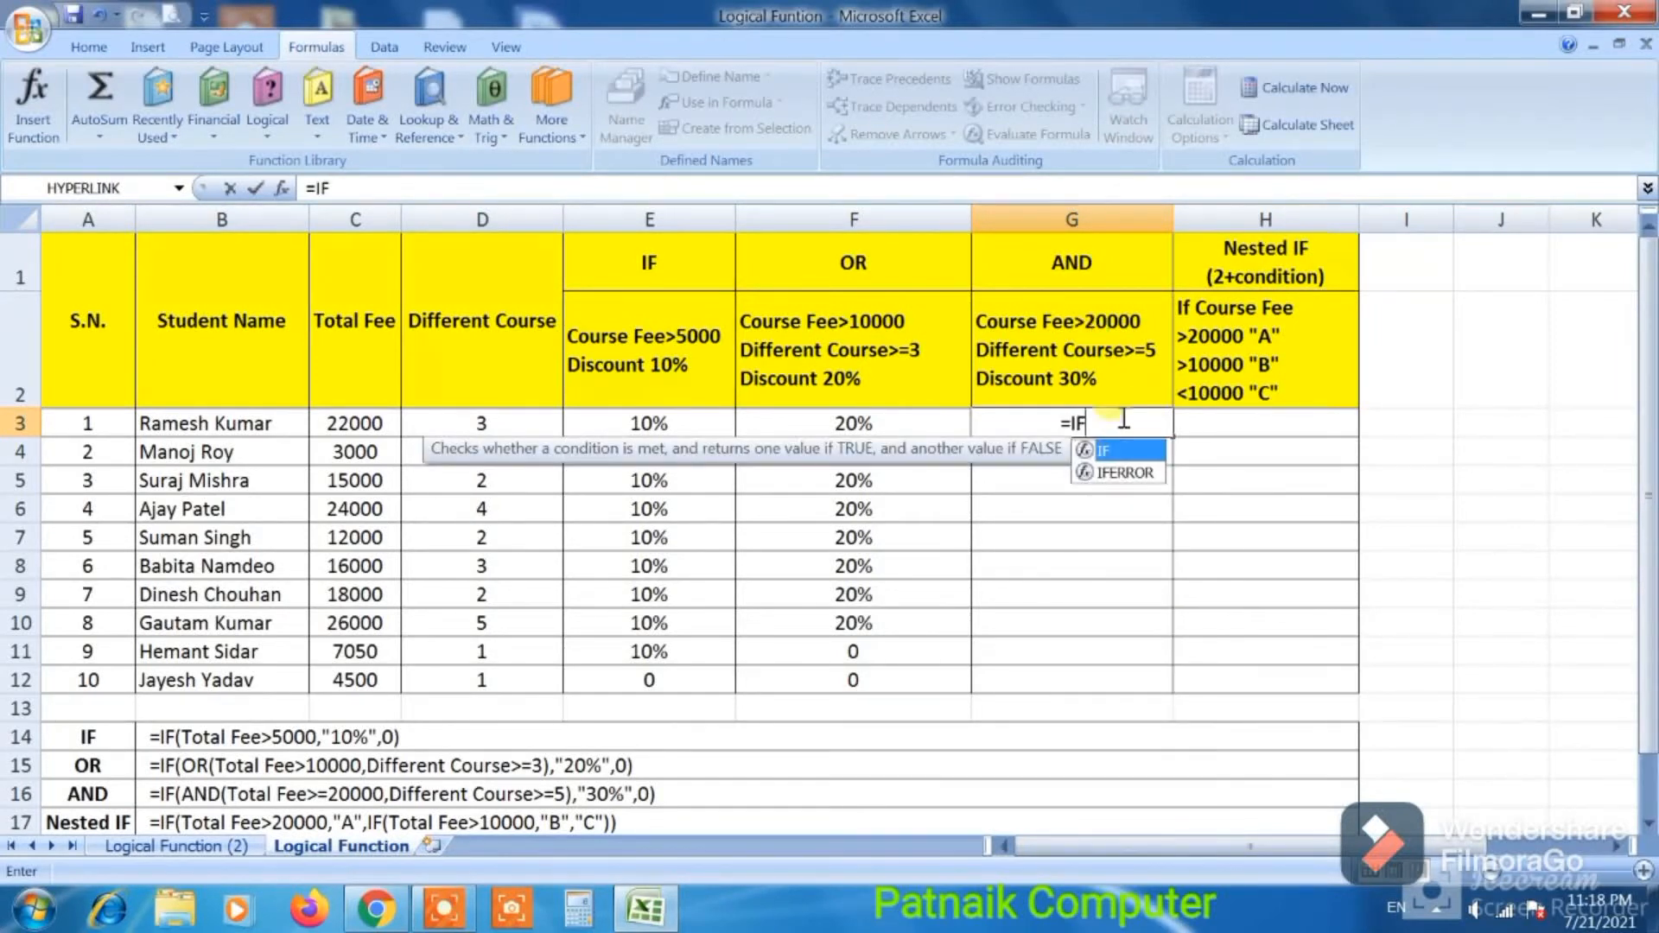
double_click(1106, 450)
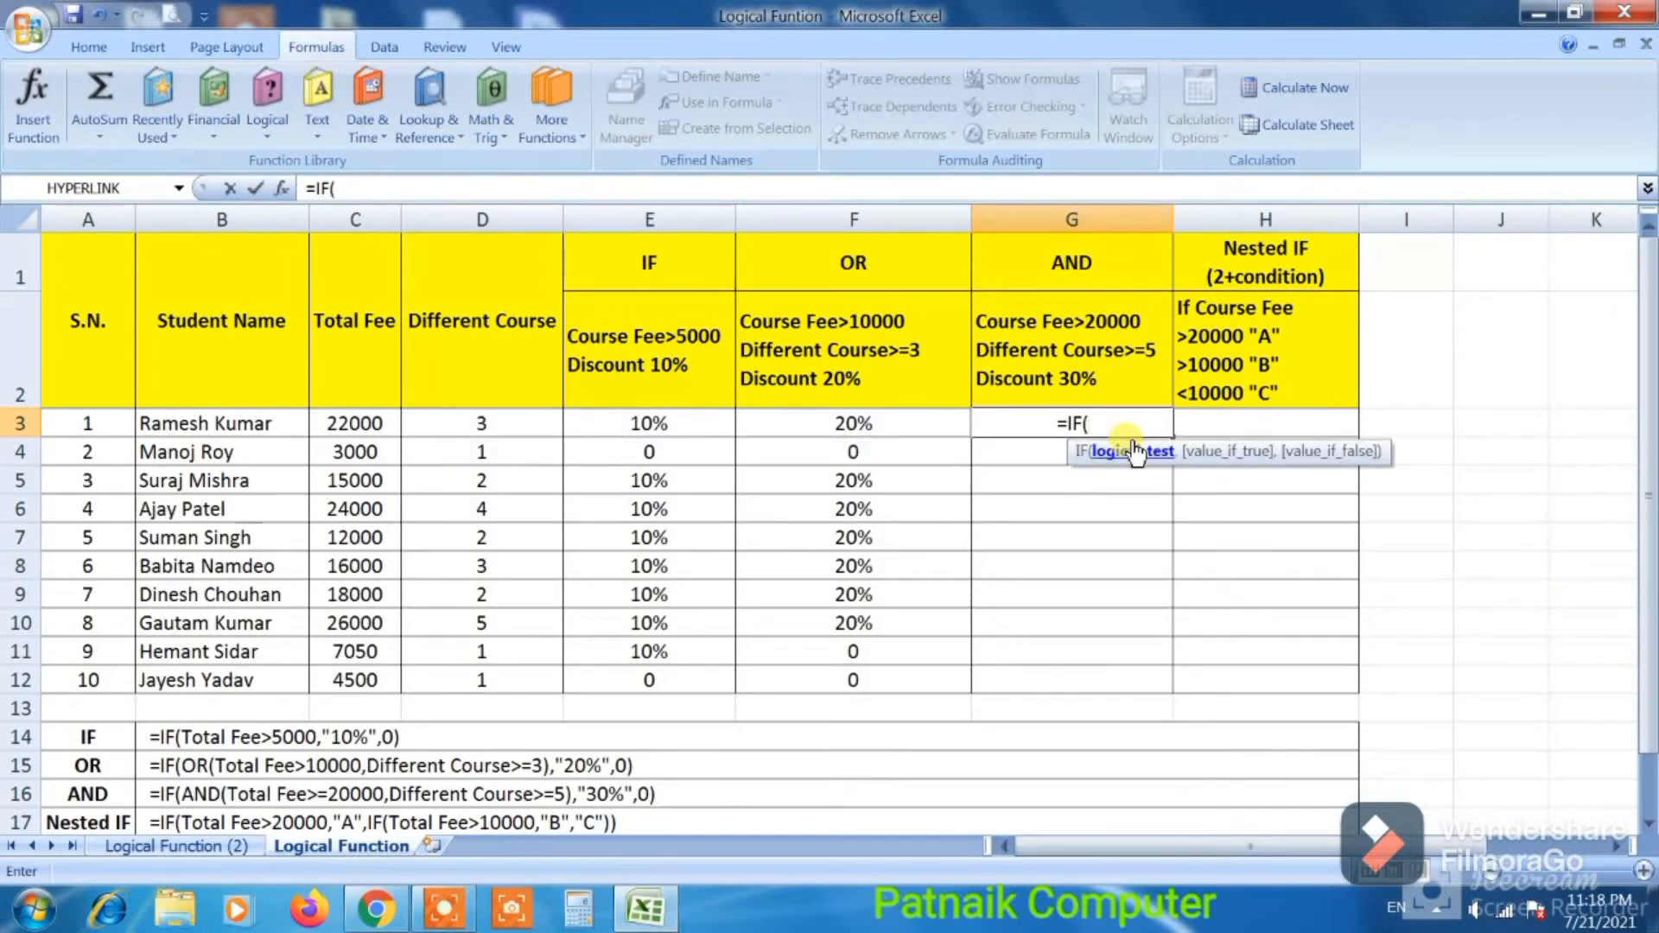
type("AND")
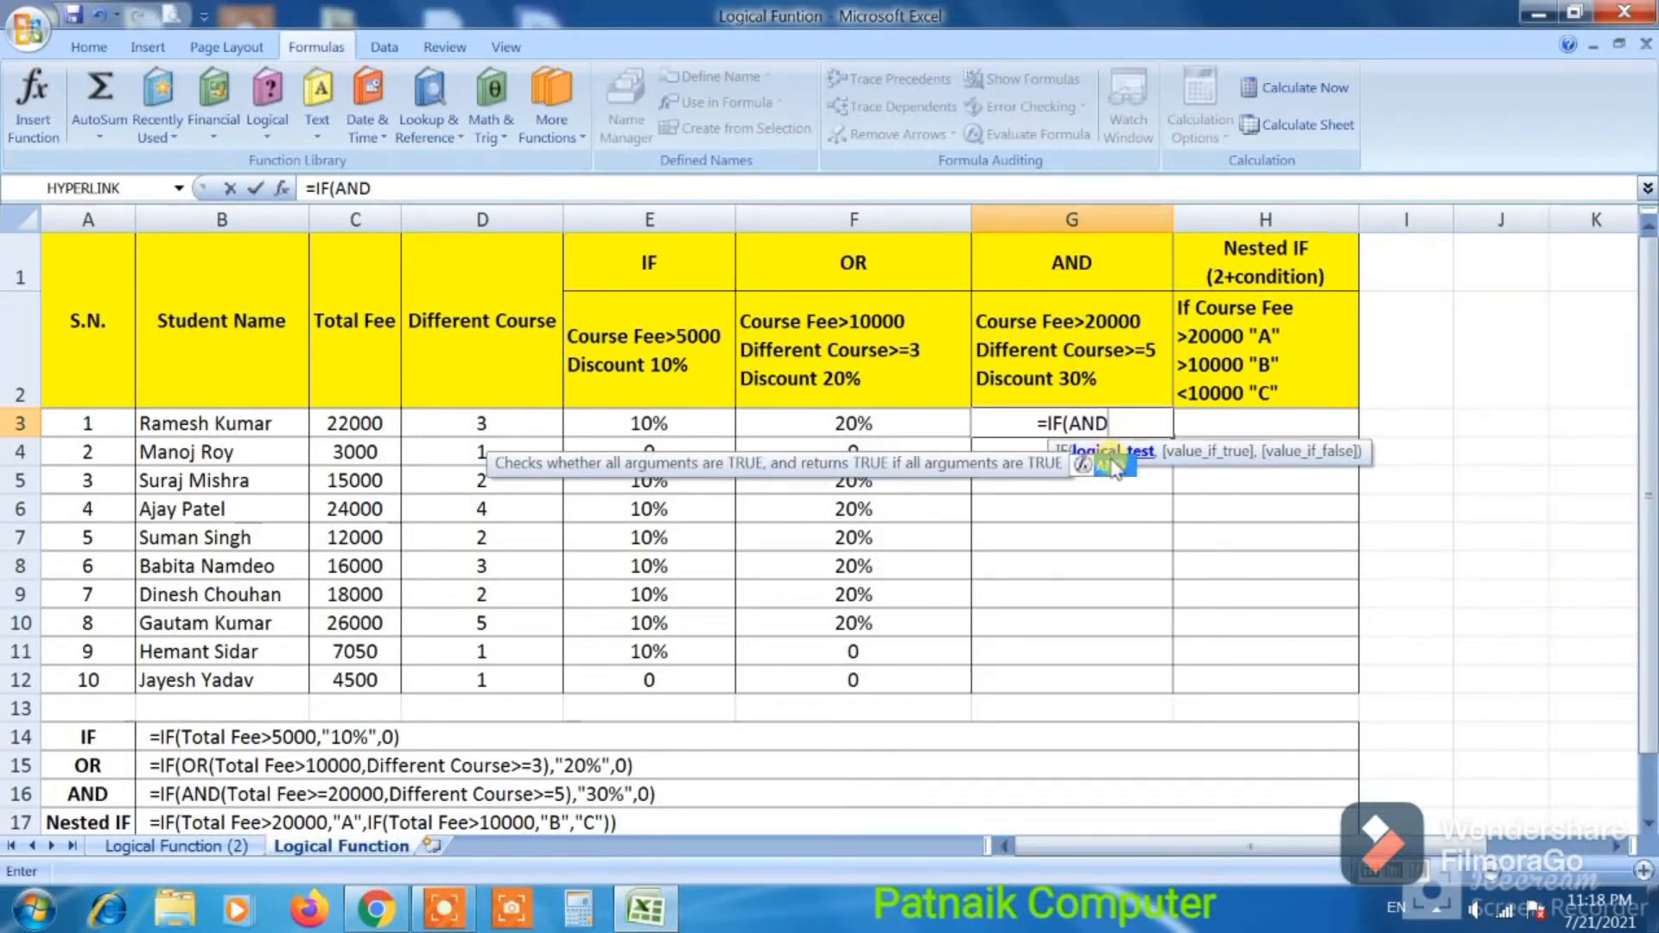
double_click(1110, 463)
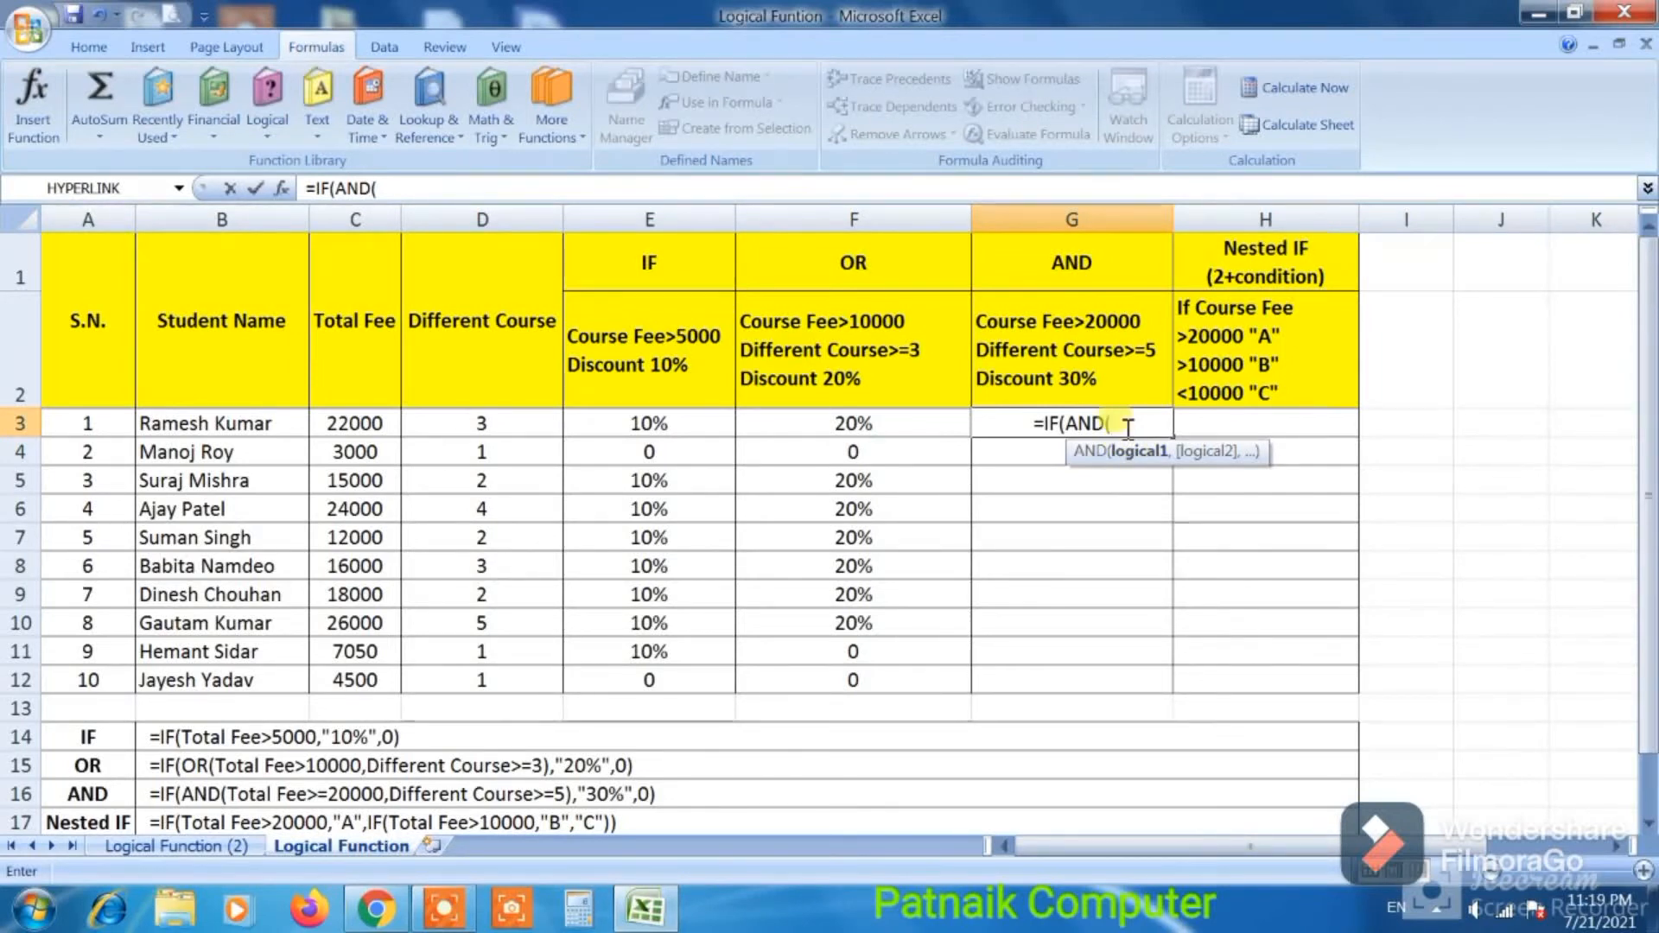
left_click(370, 422)
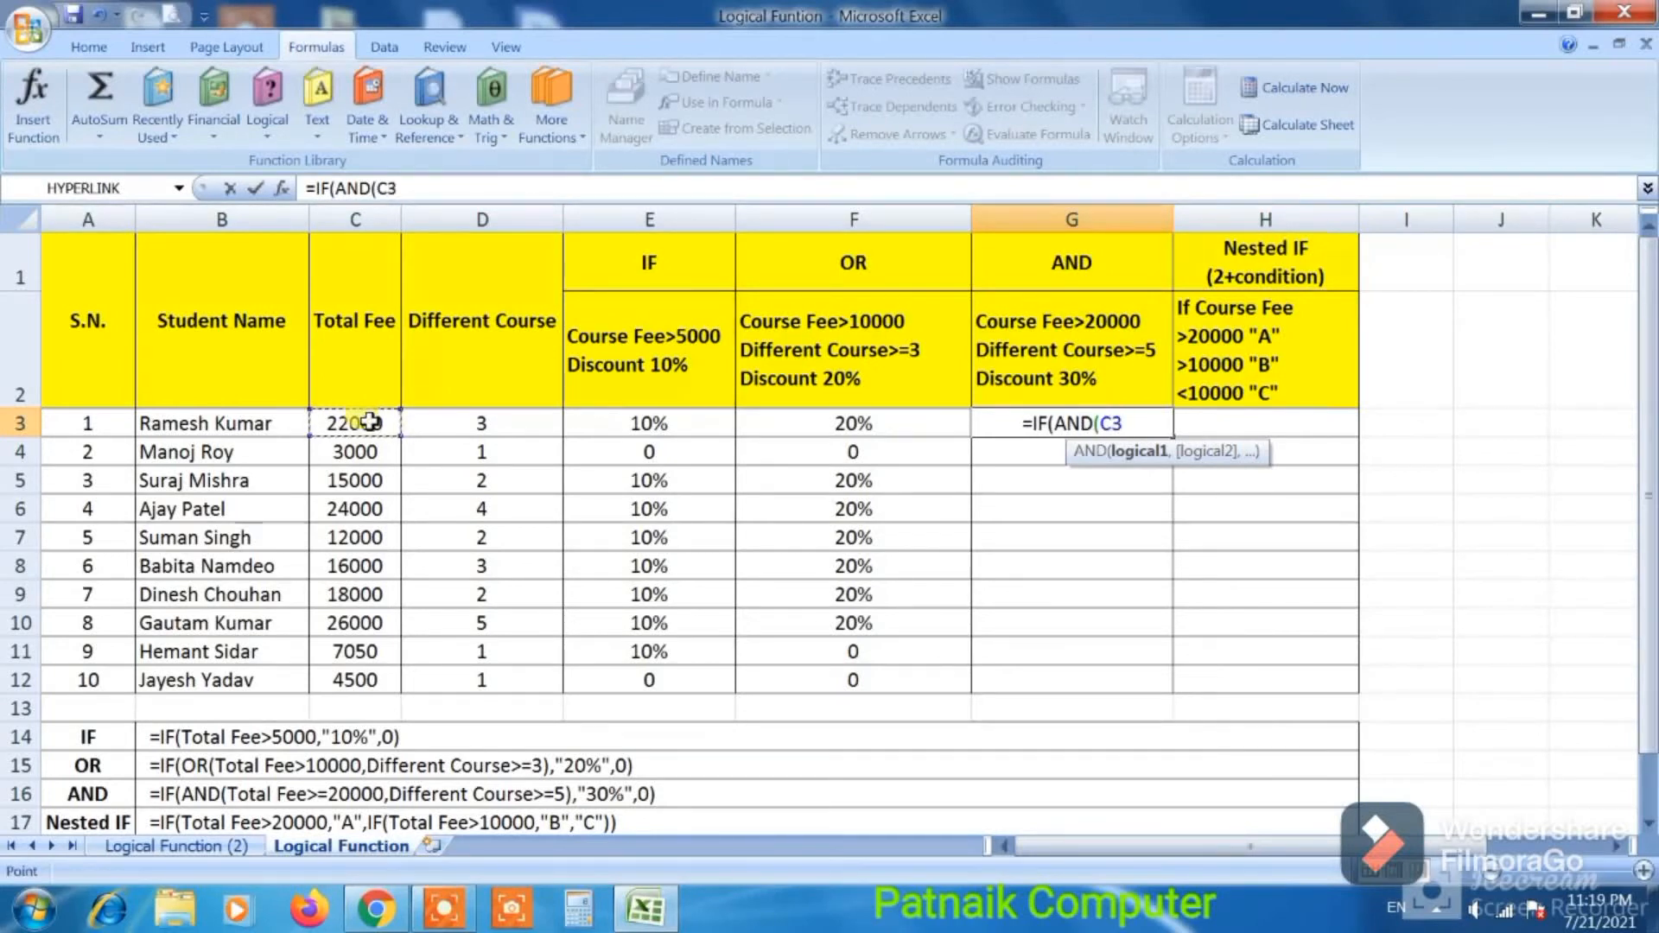
type(">")
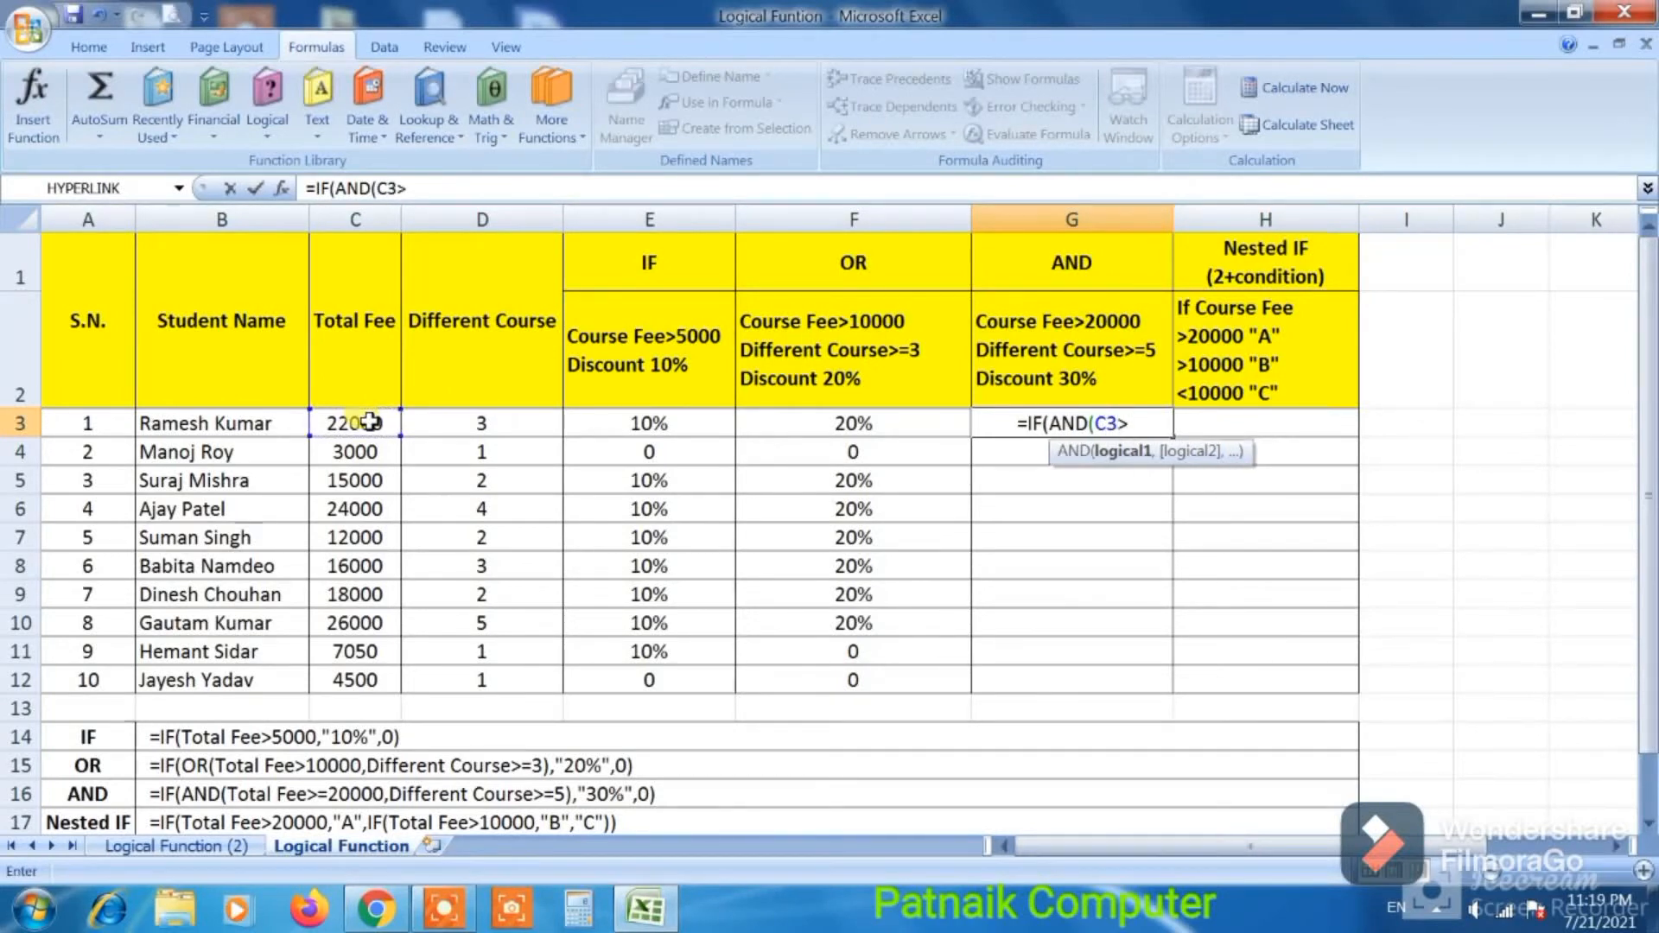
type("2000")
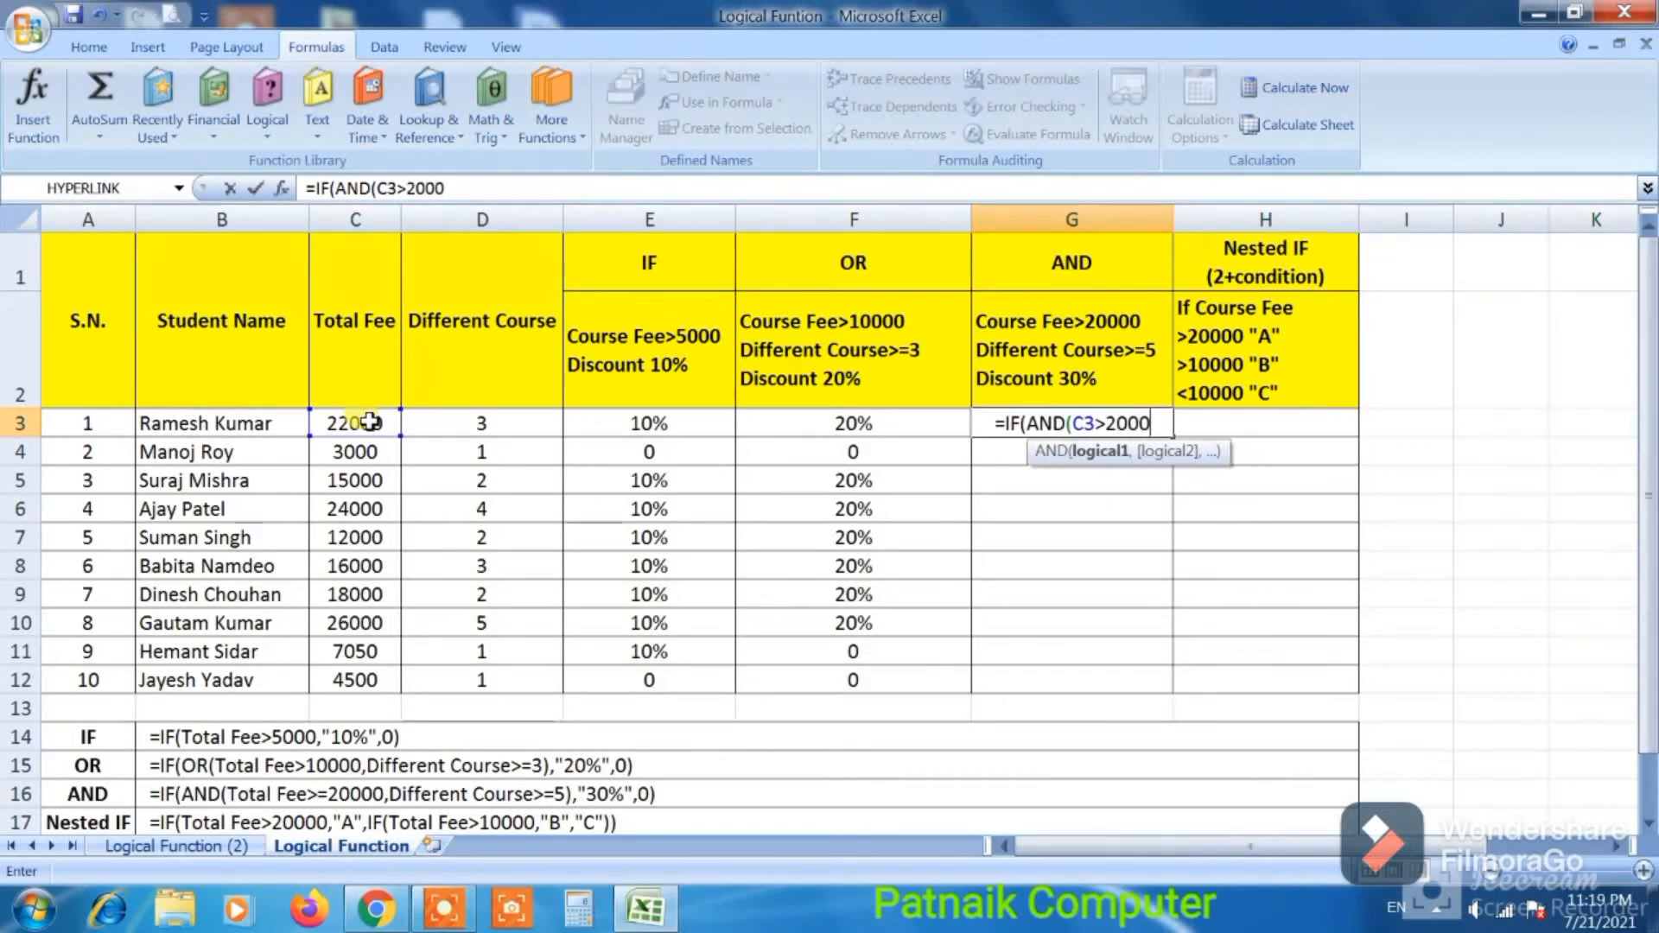
type("0")
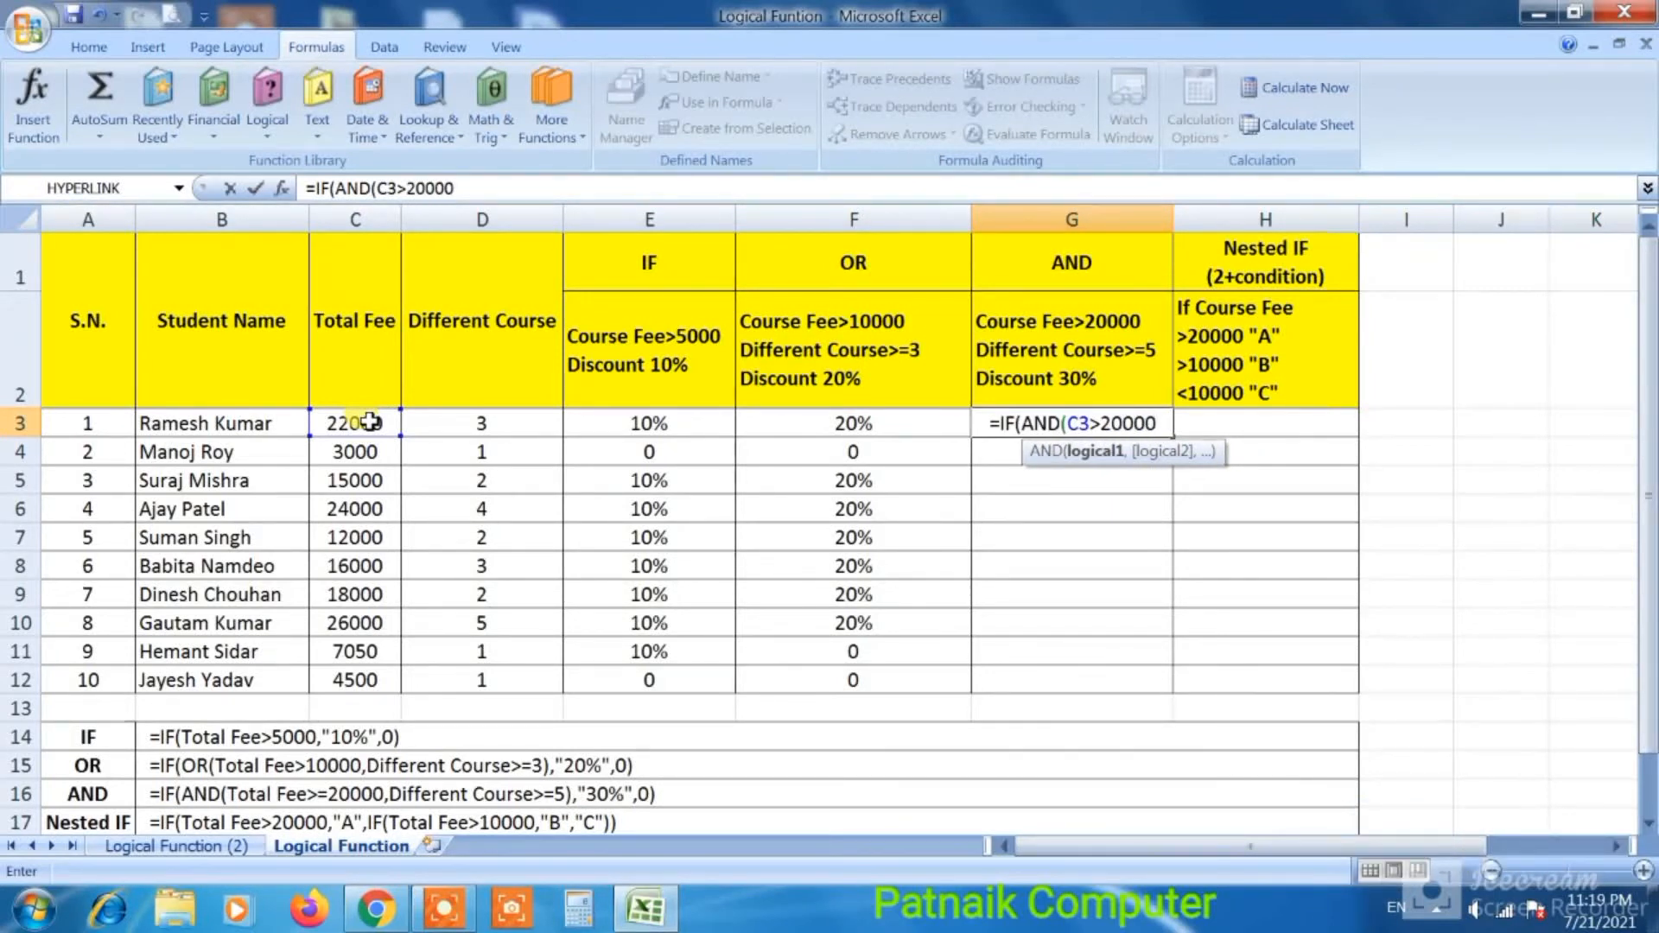
Add D3>=5 as the second condition of the AND test in G3 and close the test
type(",")
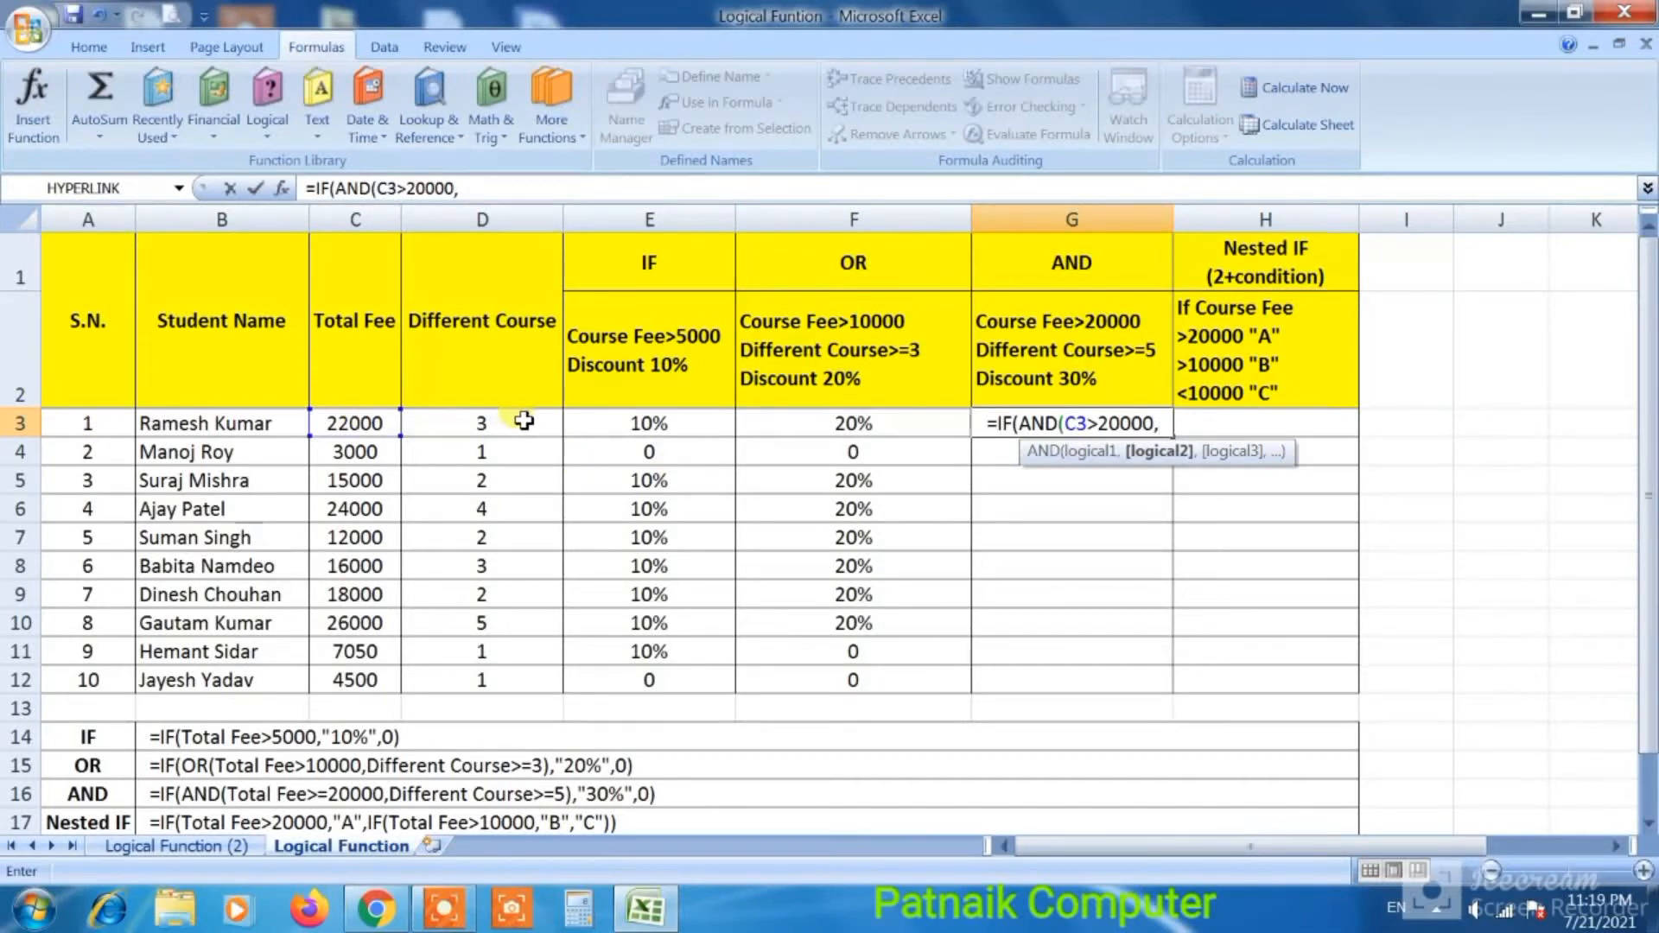
left_click(524, 421)
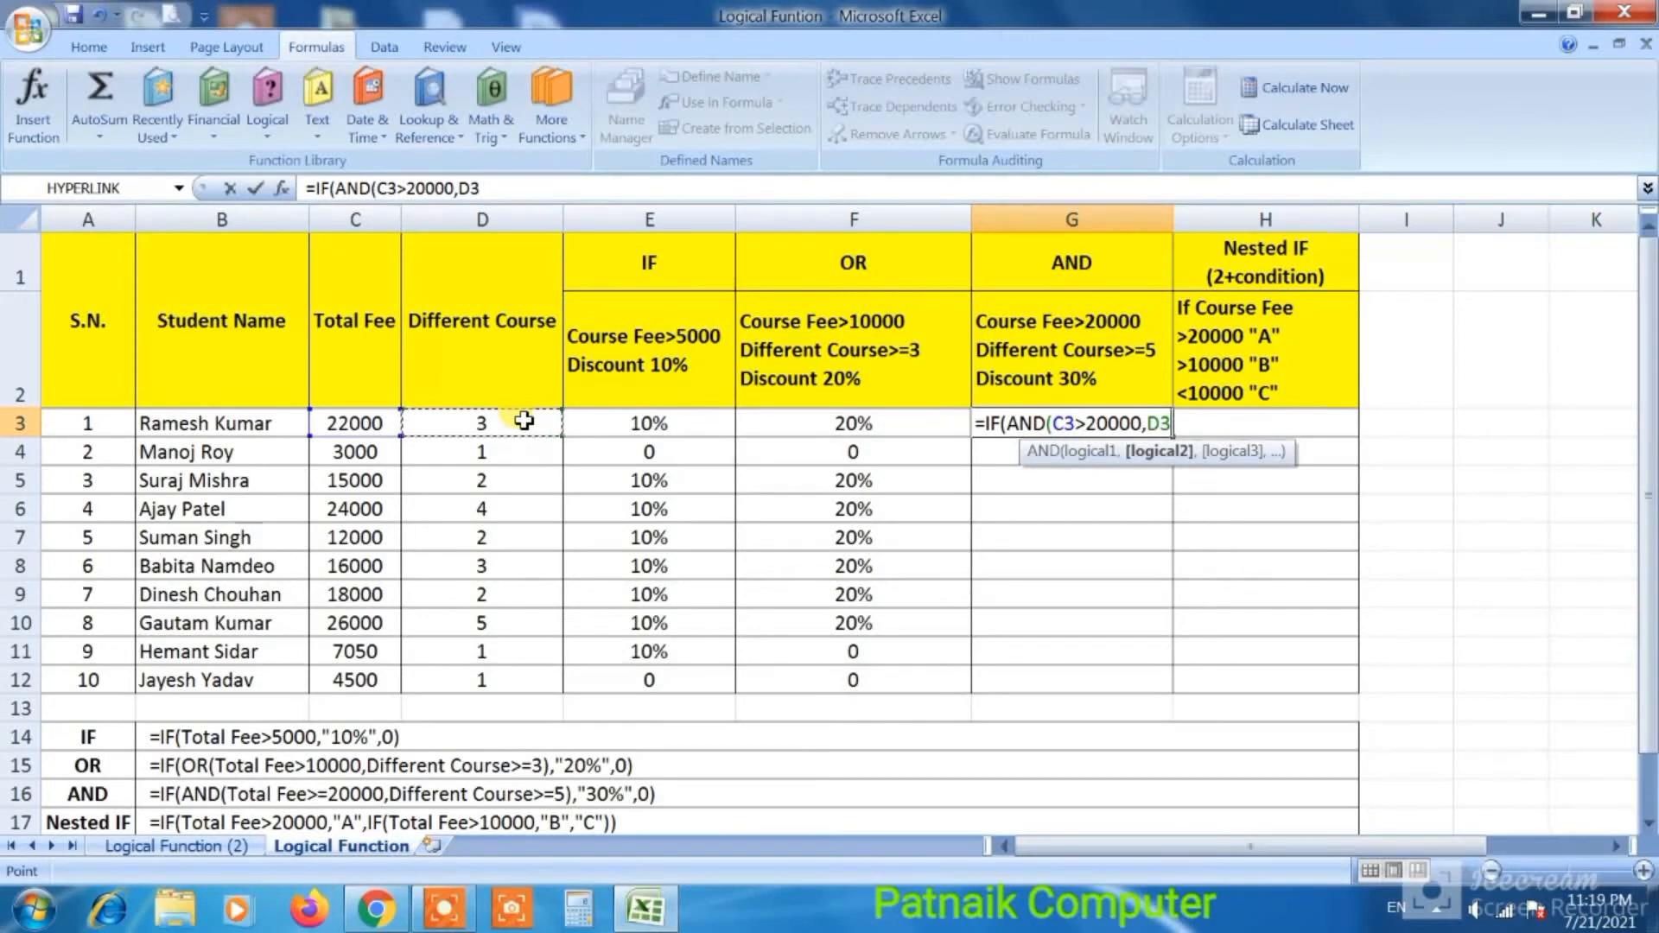
type(">")
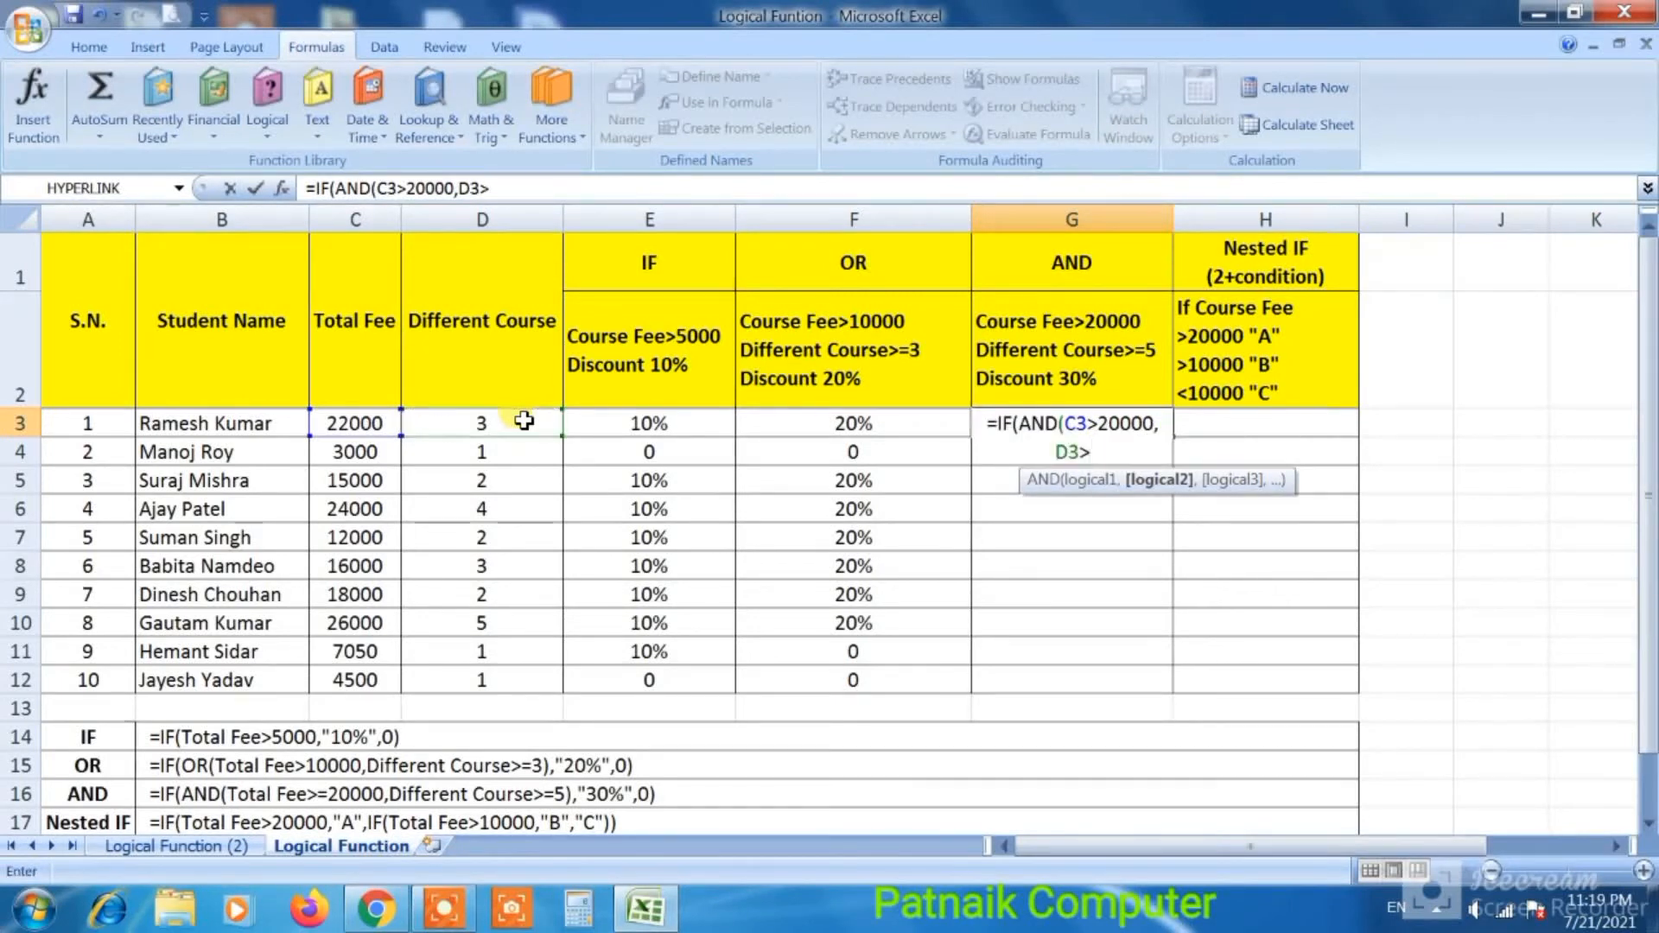
type("=")
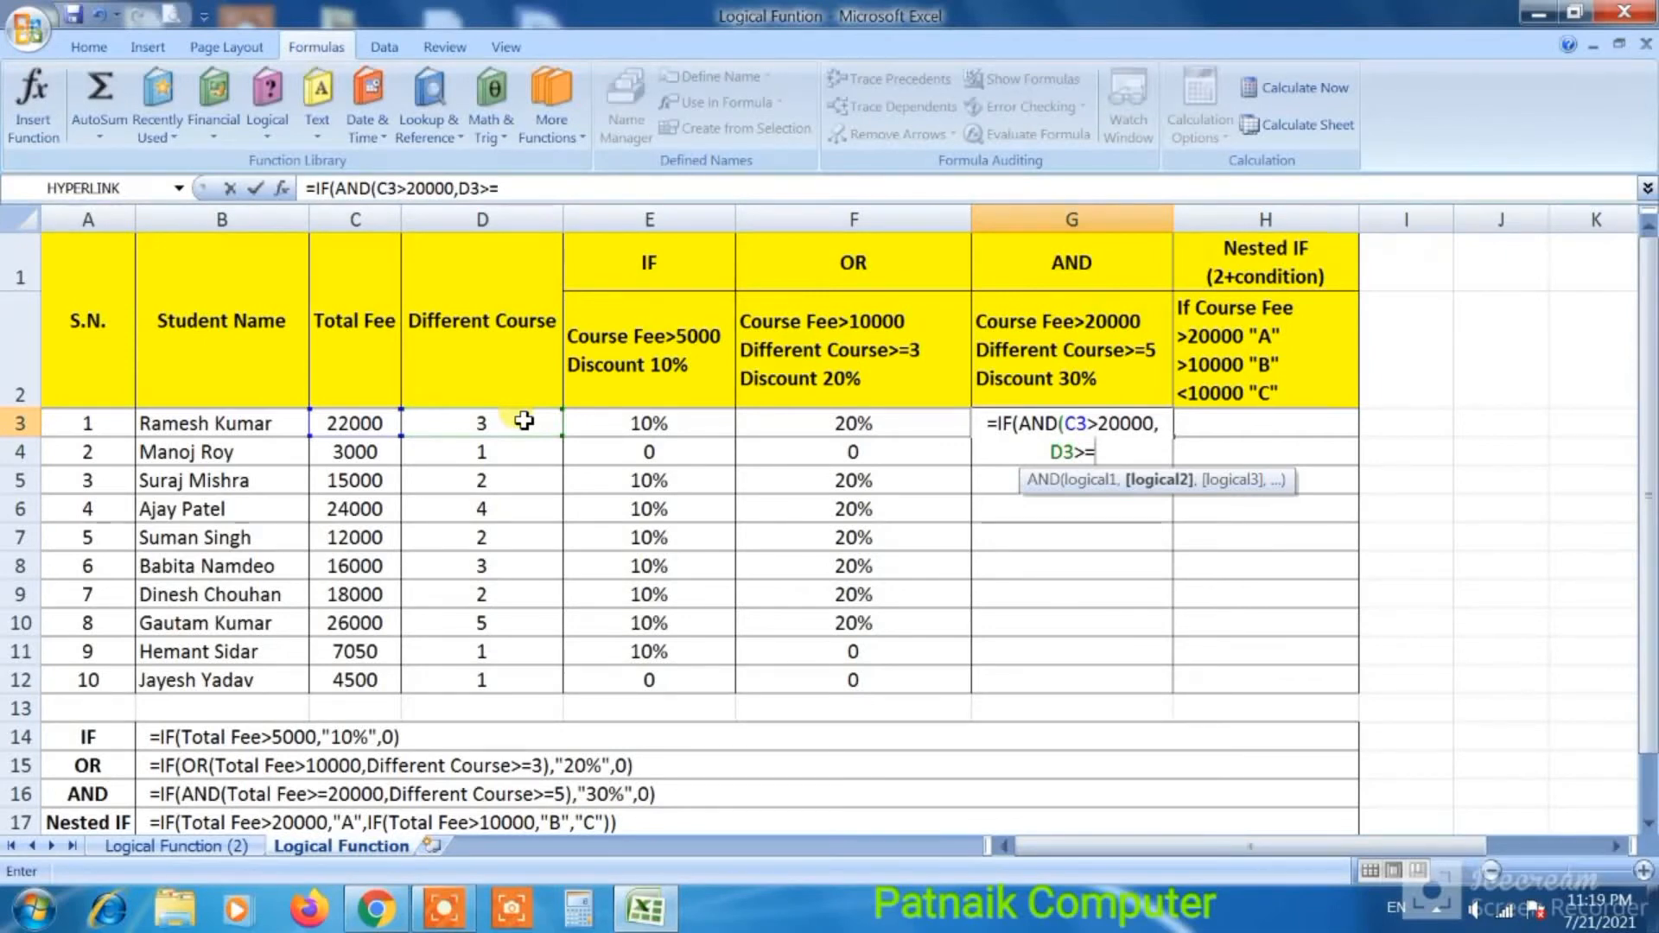
type("5")
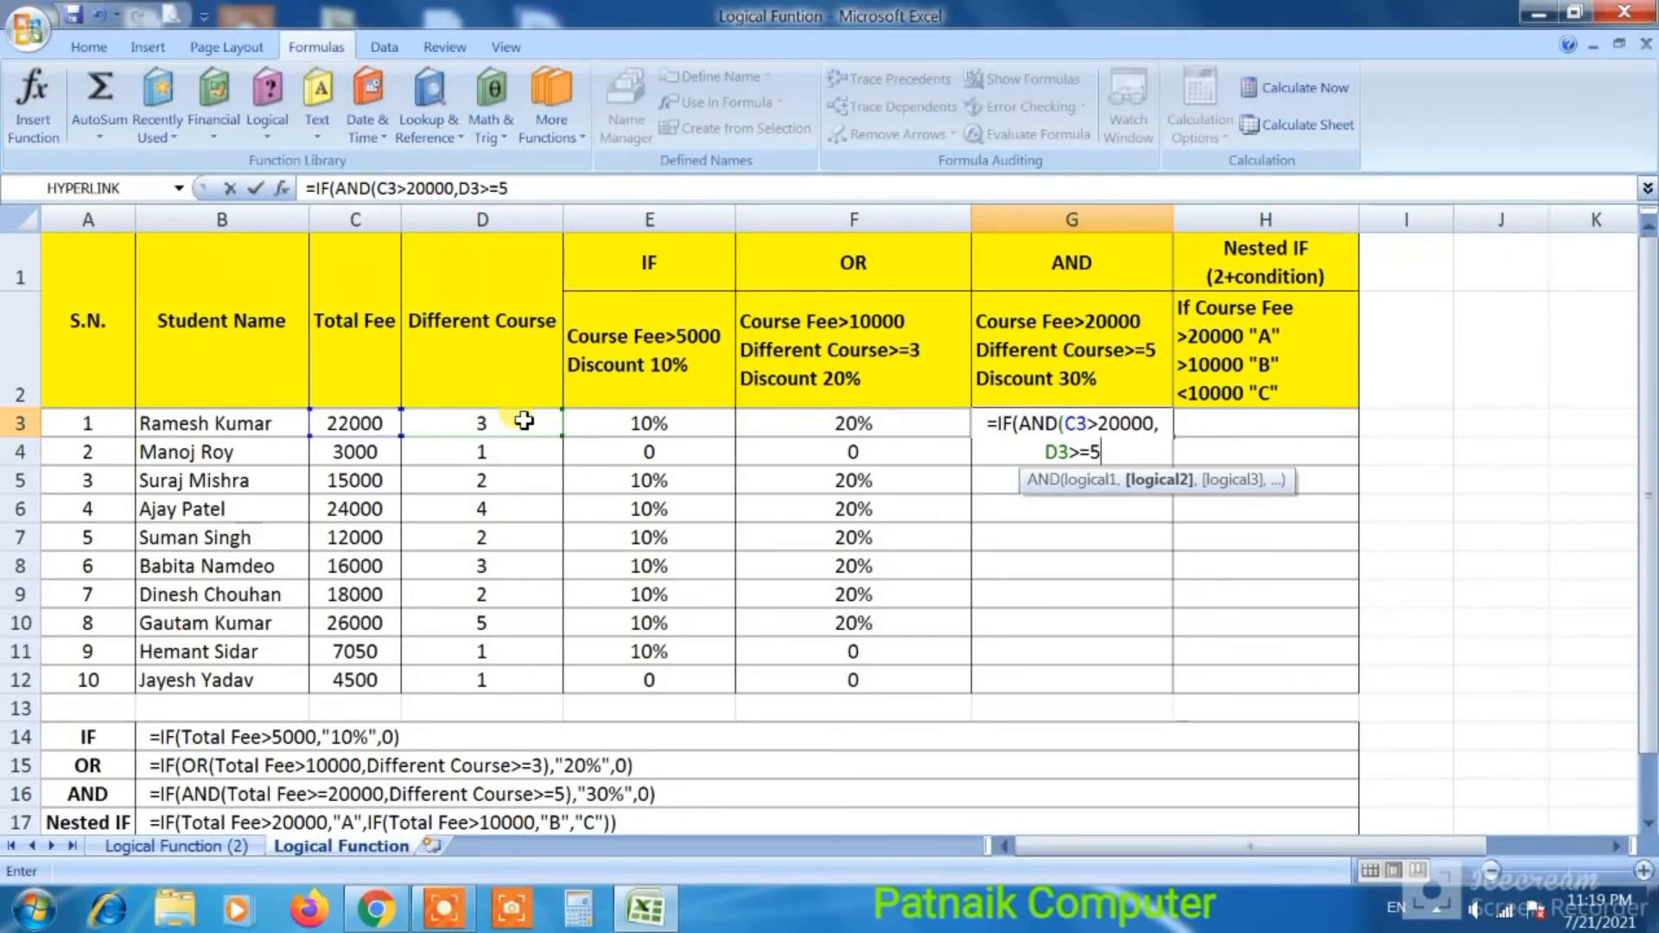
type(")")
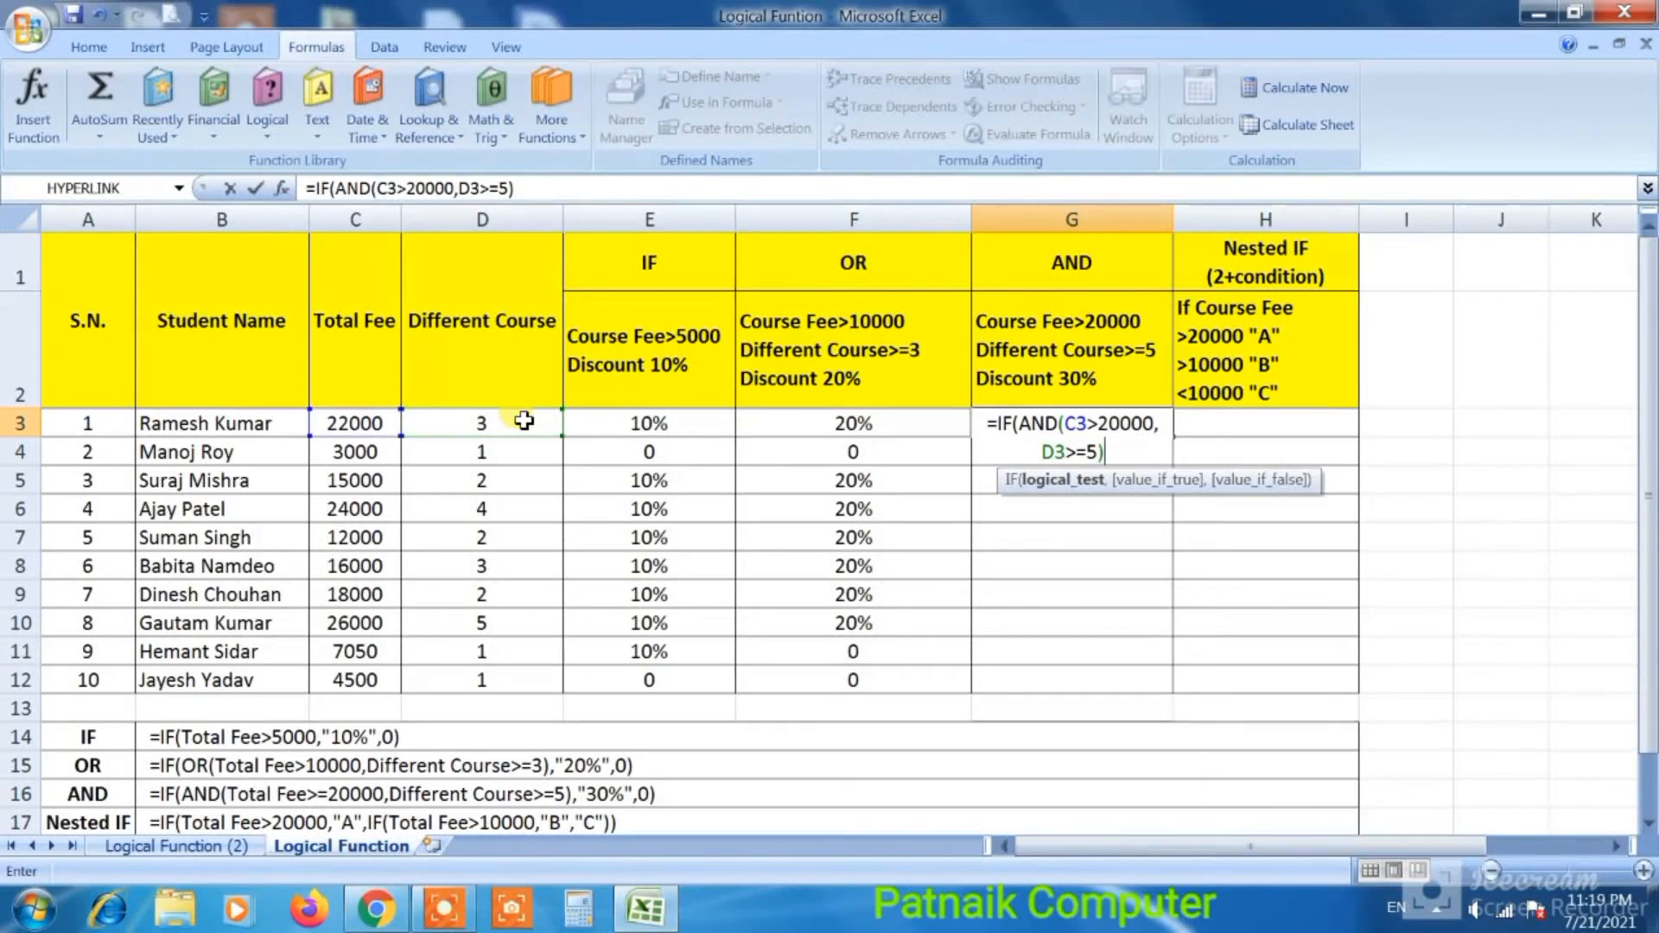
Complete the G3 formula so it returns "30%" if the test is true and 0 otherwise
type(",")
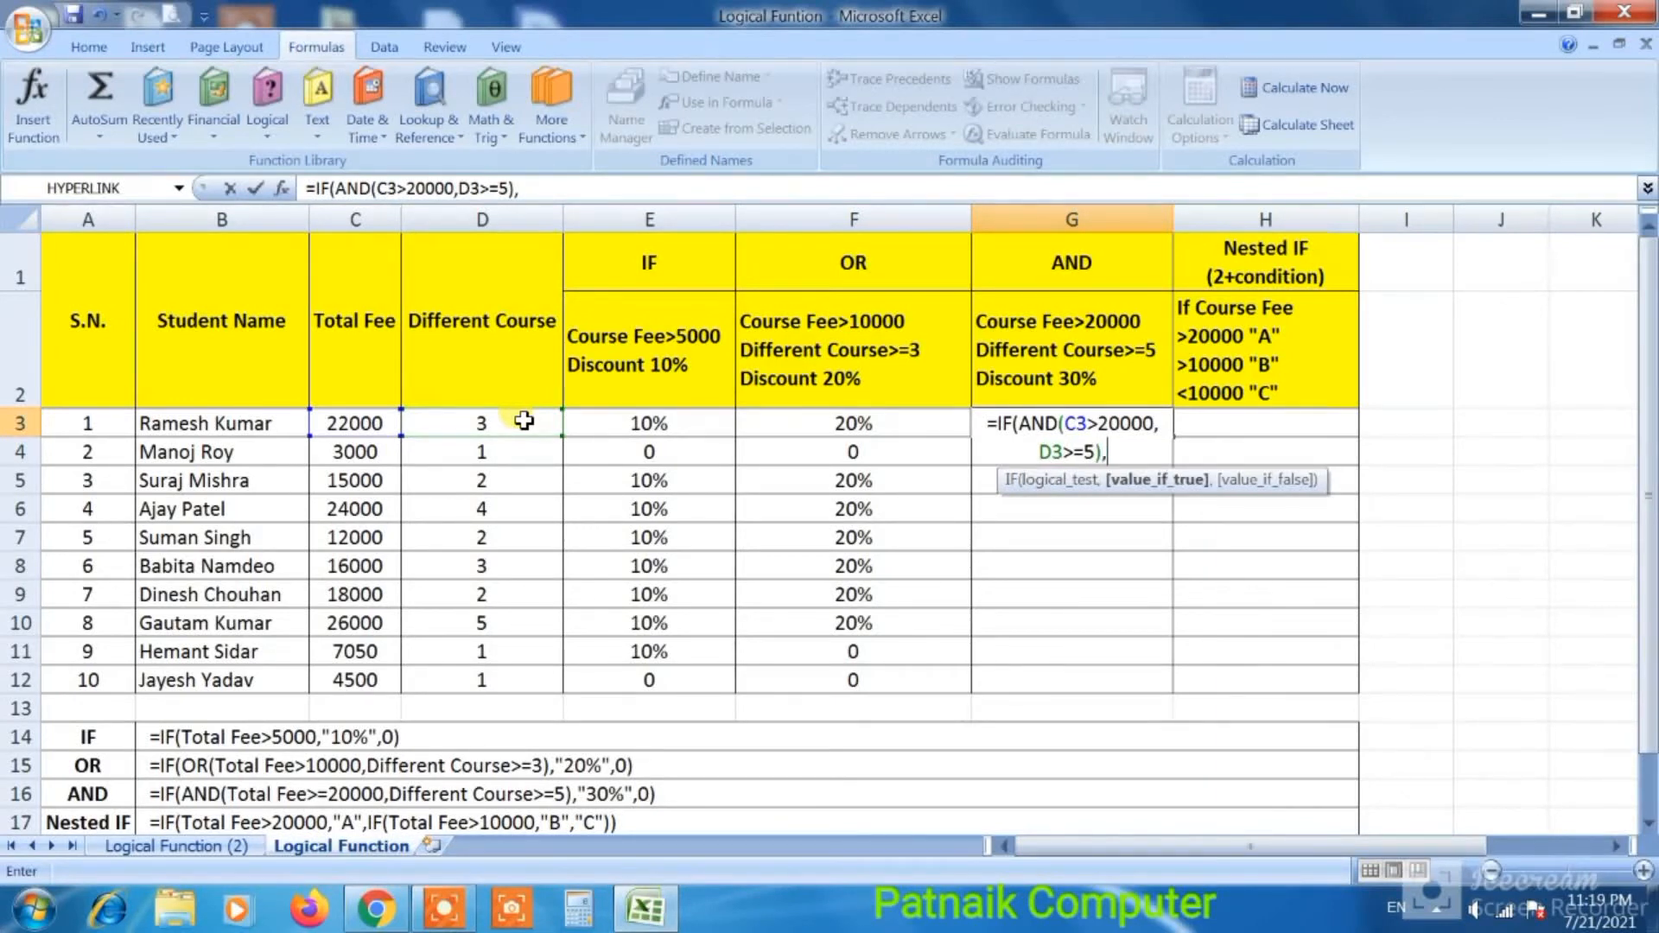
type("\"")
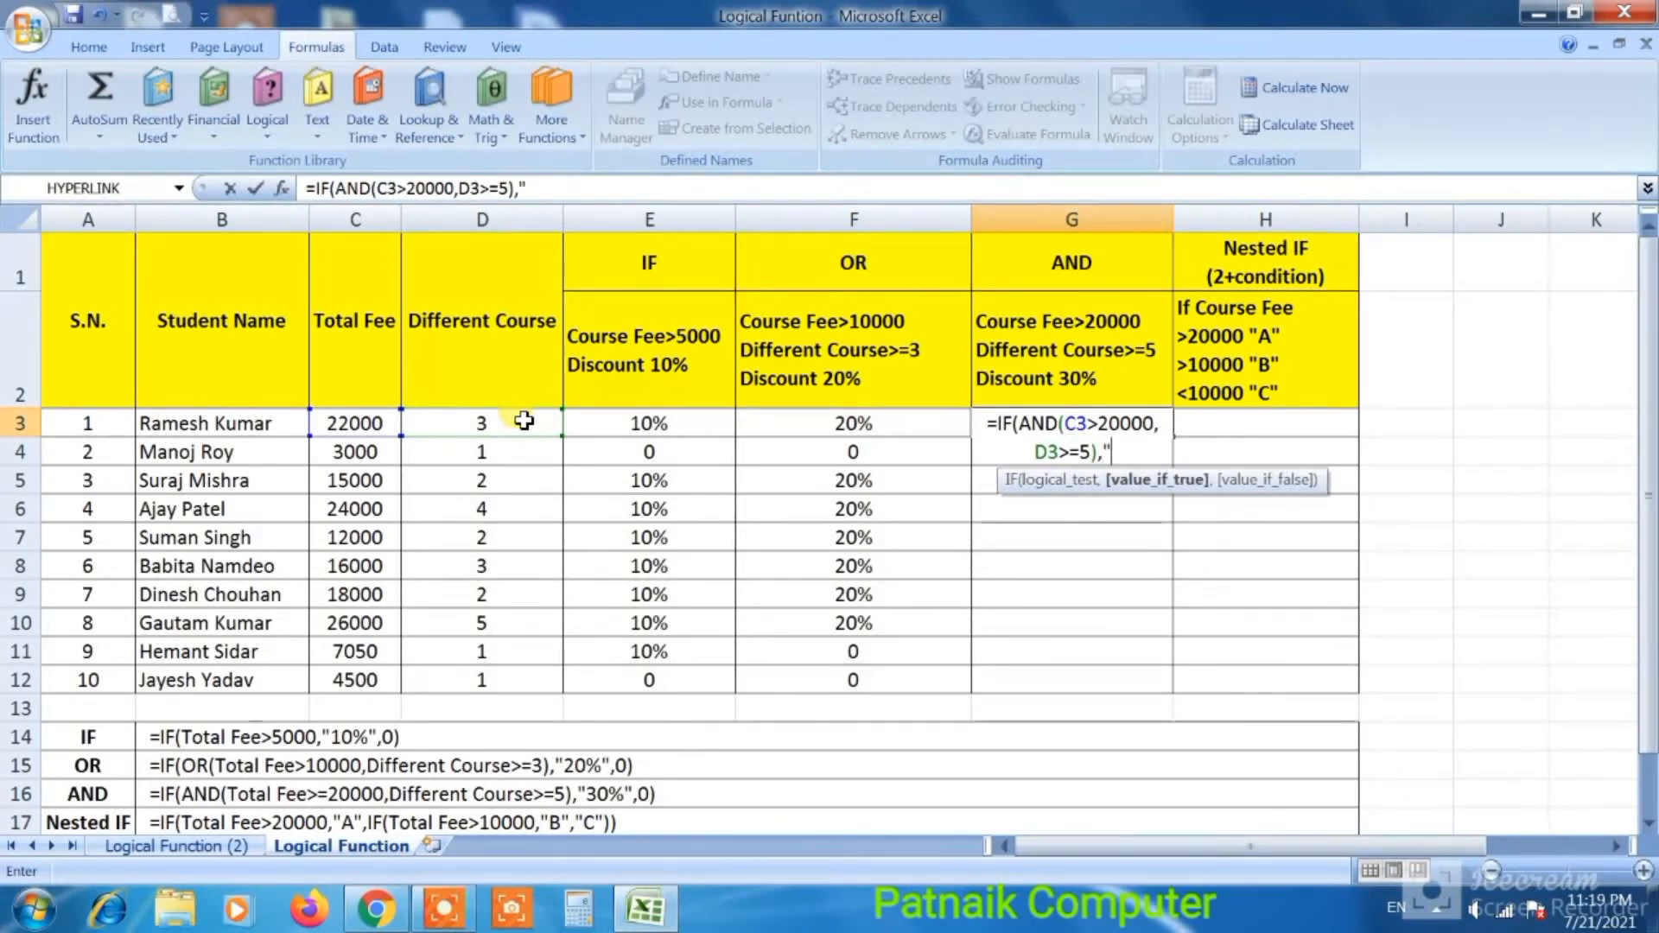
type("30%")
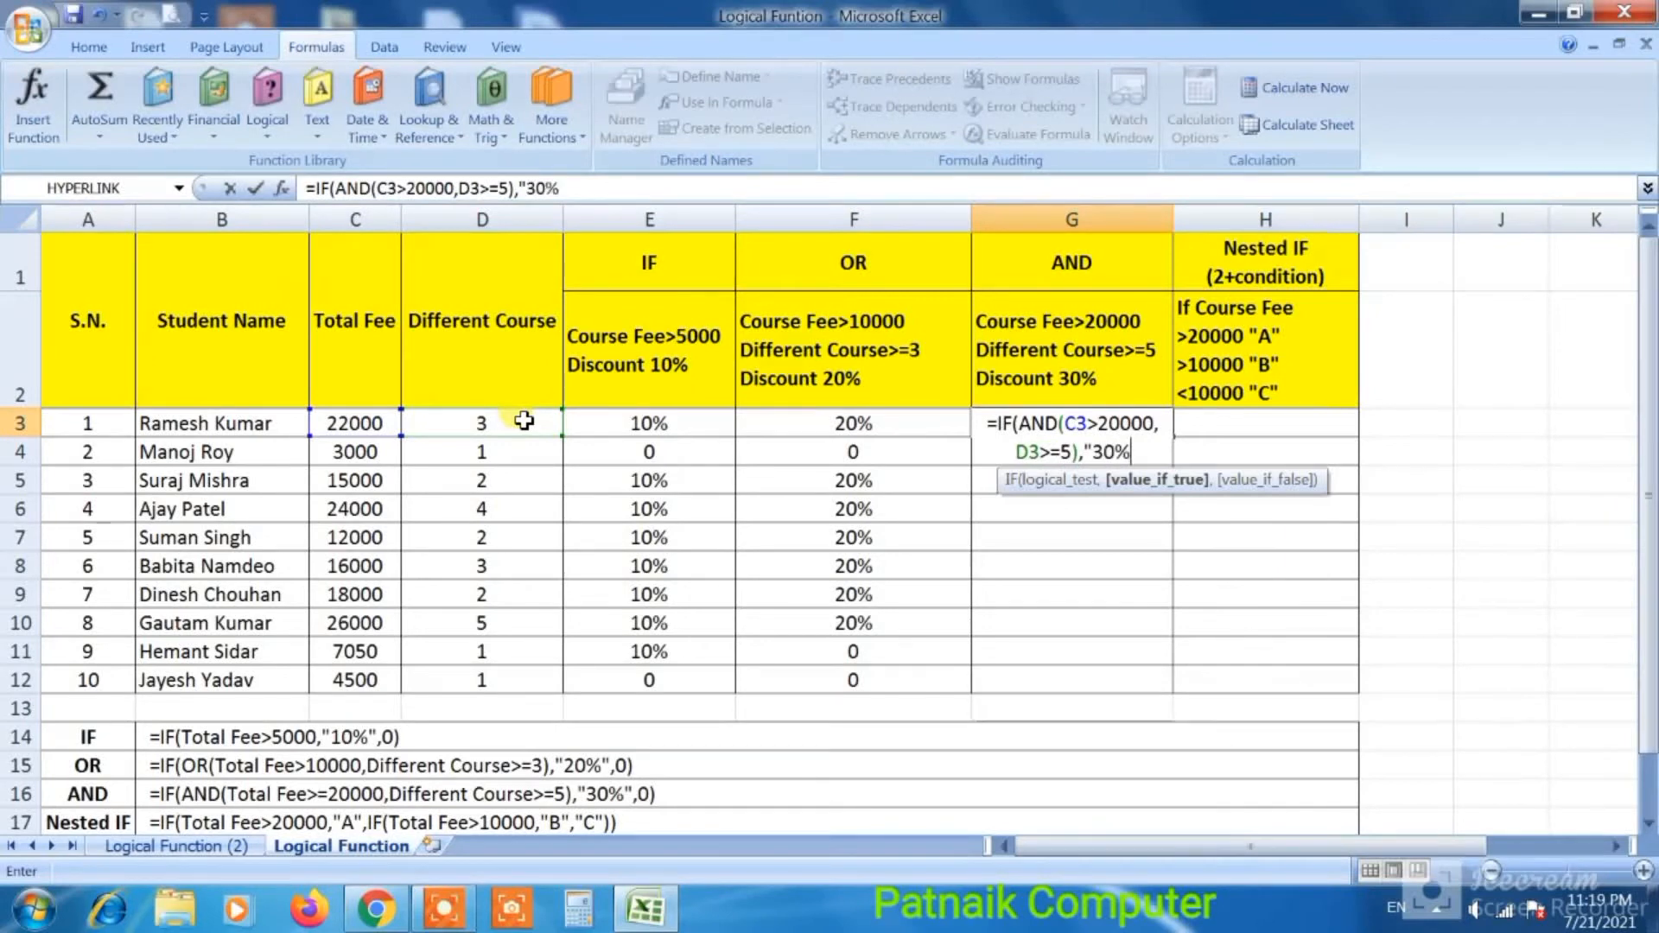
type("\"")
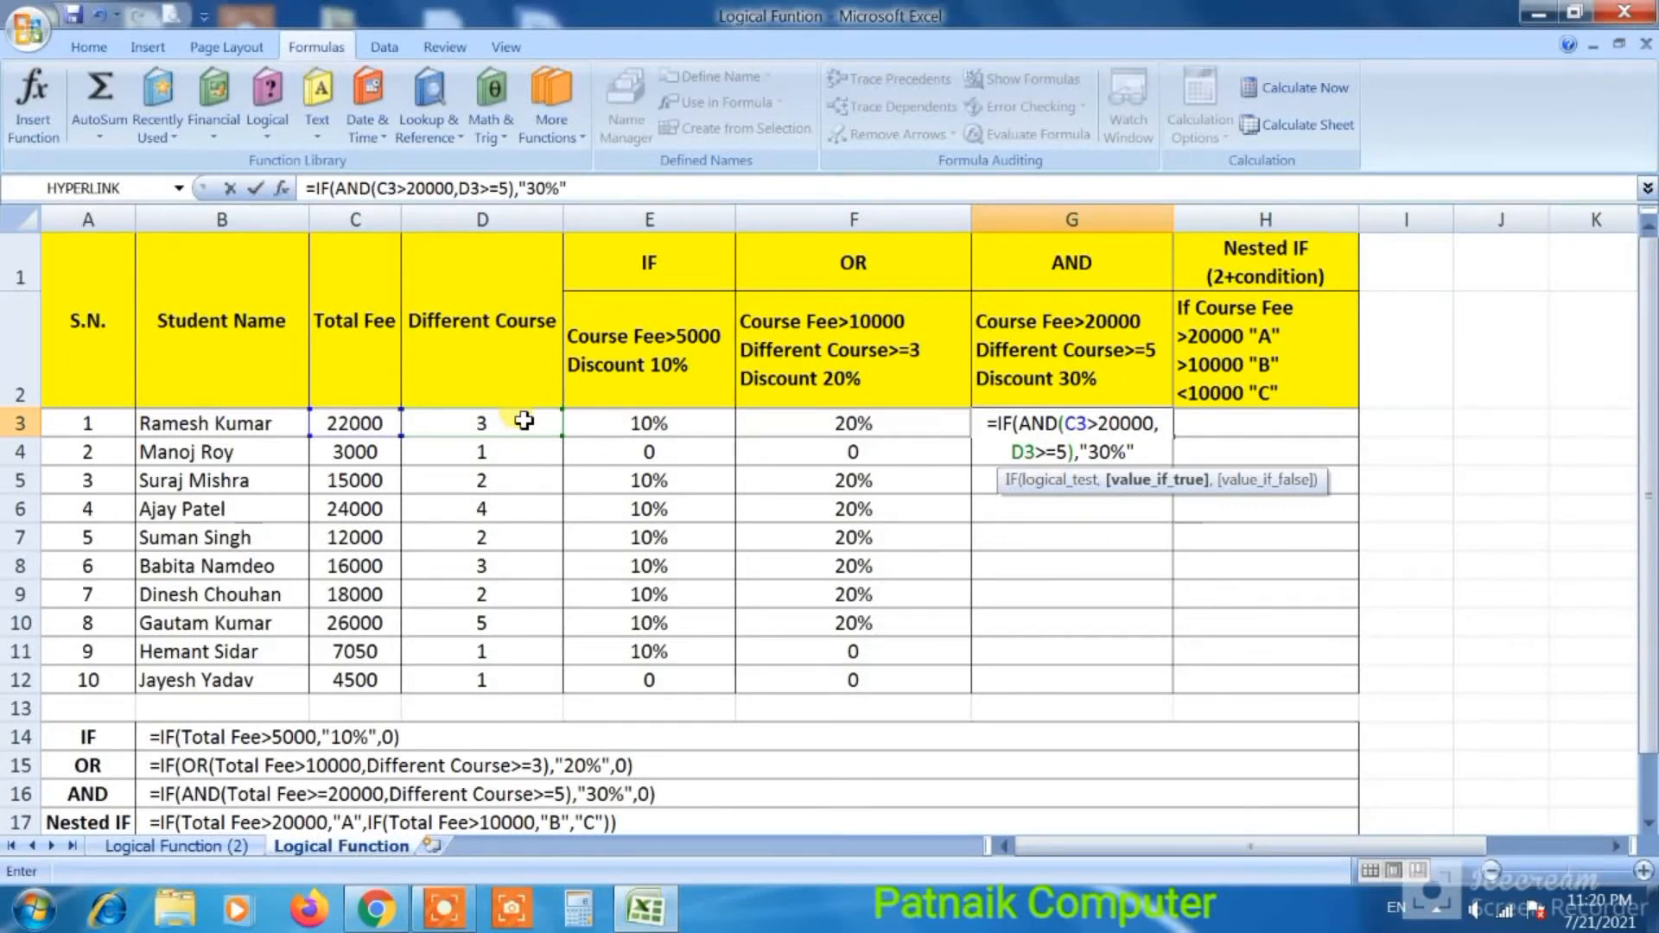
type(",")
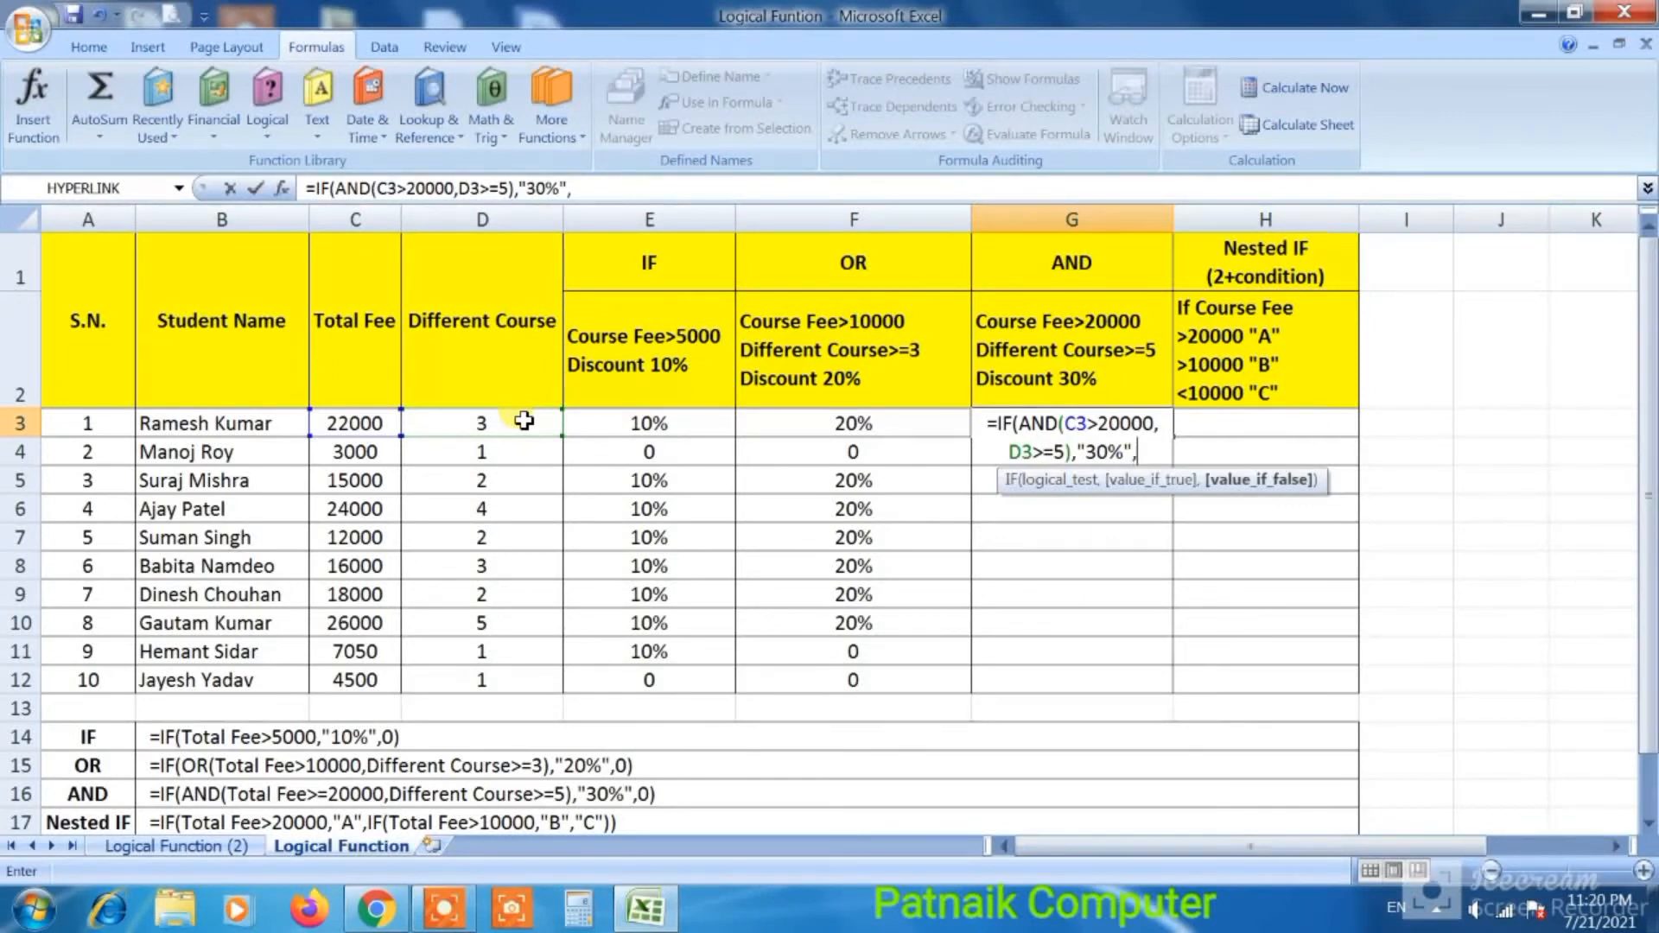
type("0")
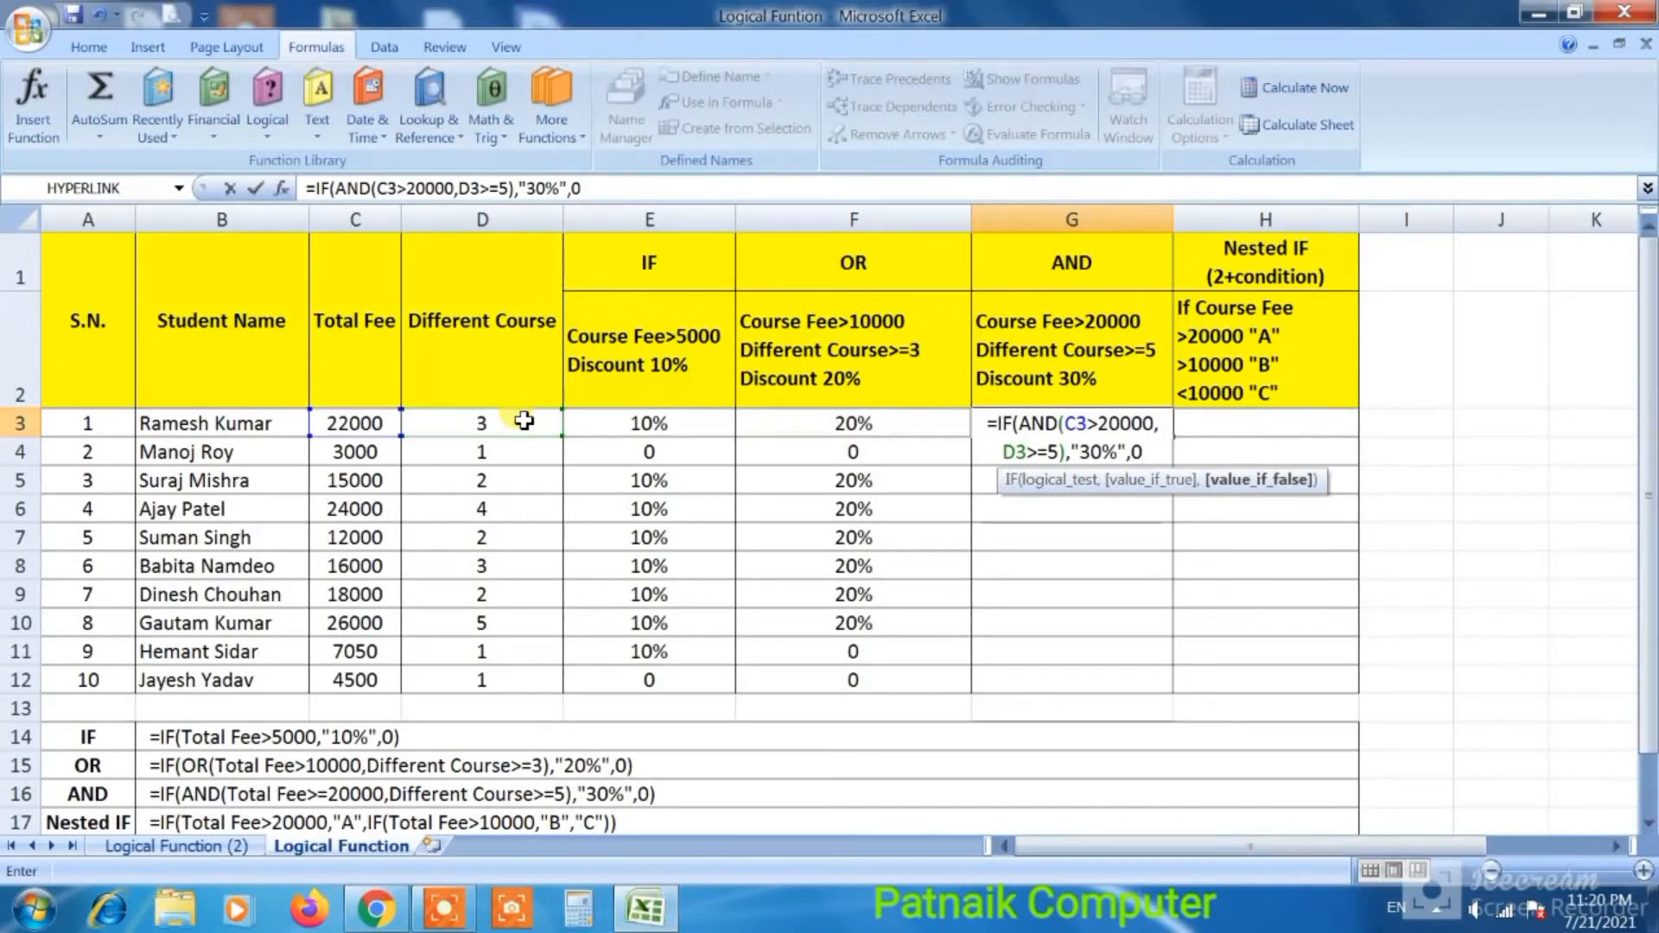
type(")")
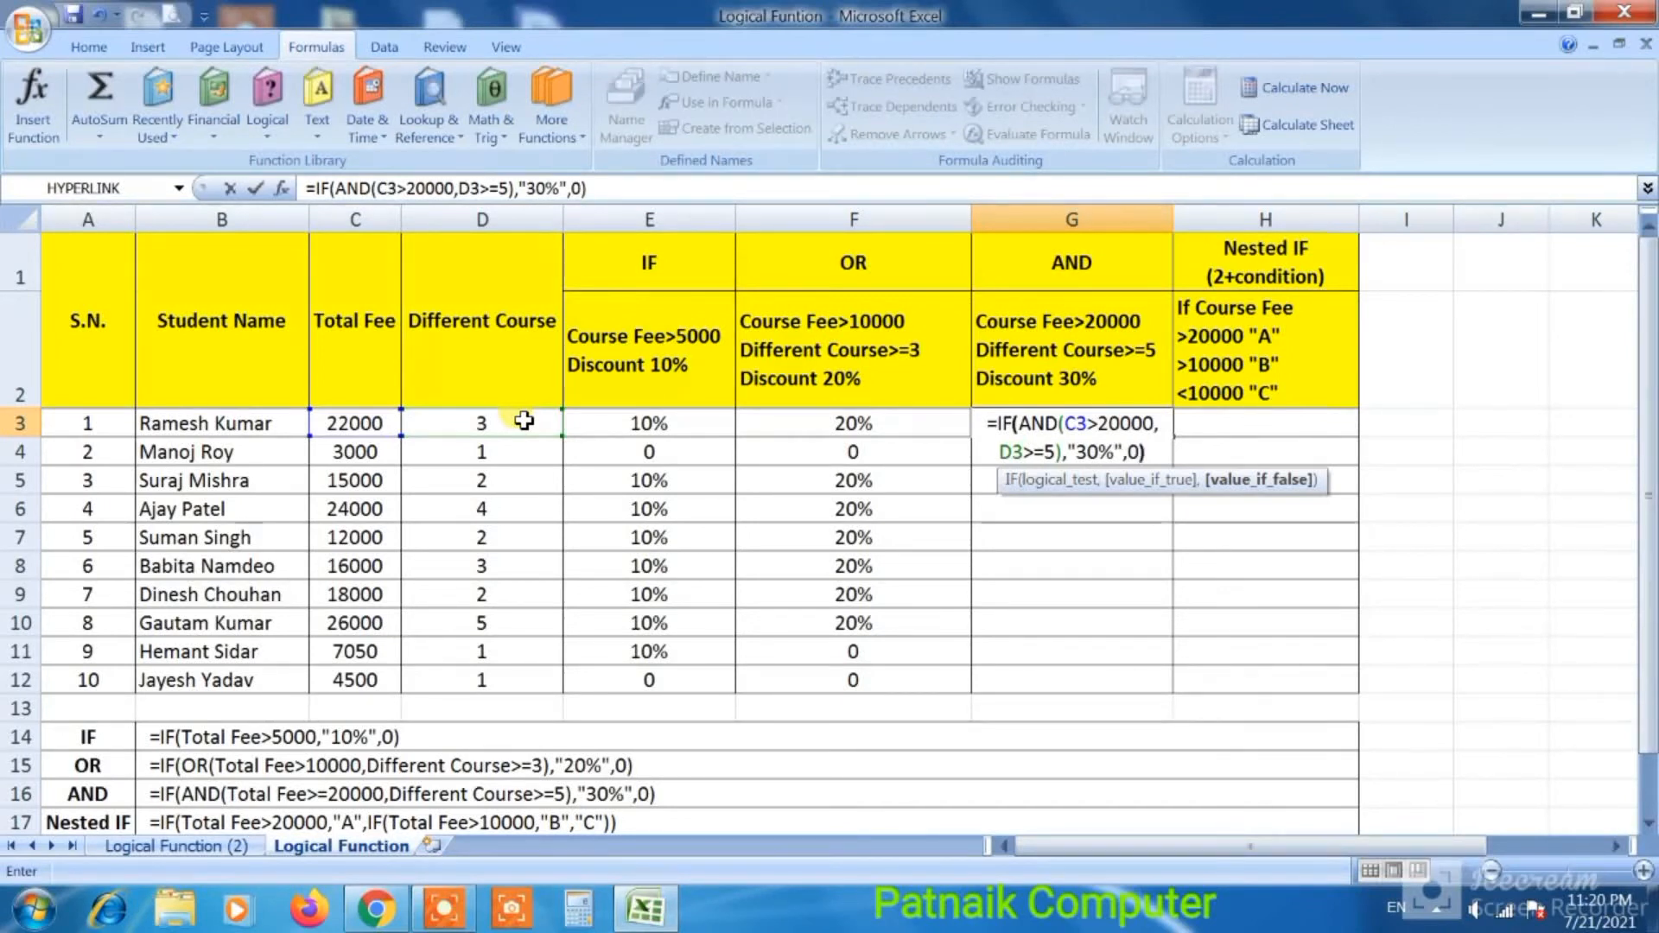
key("Return")
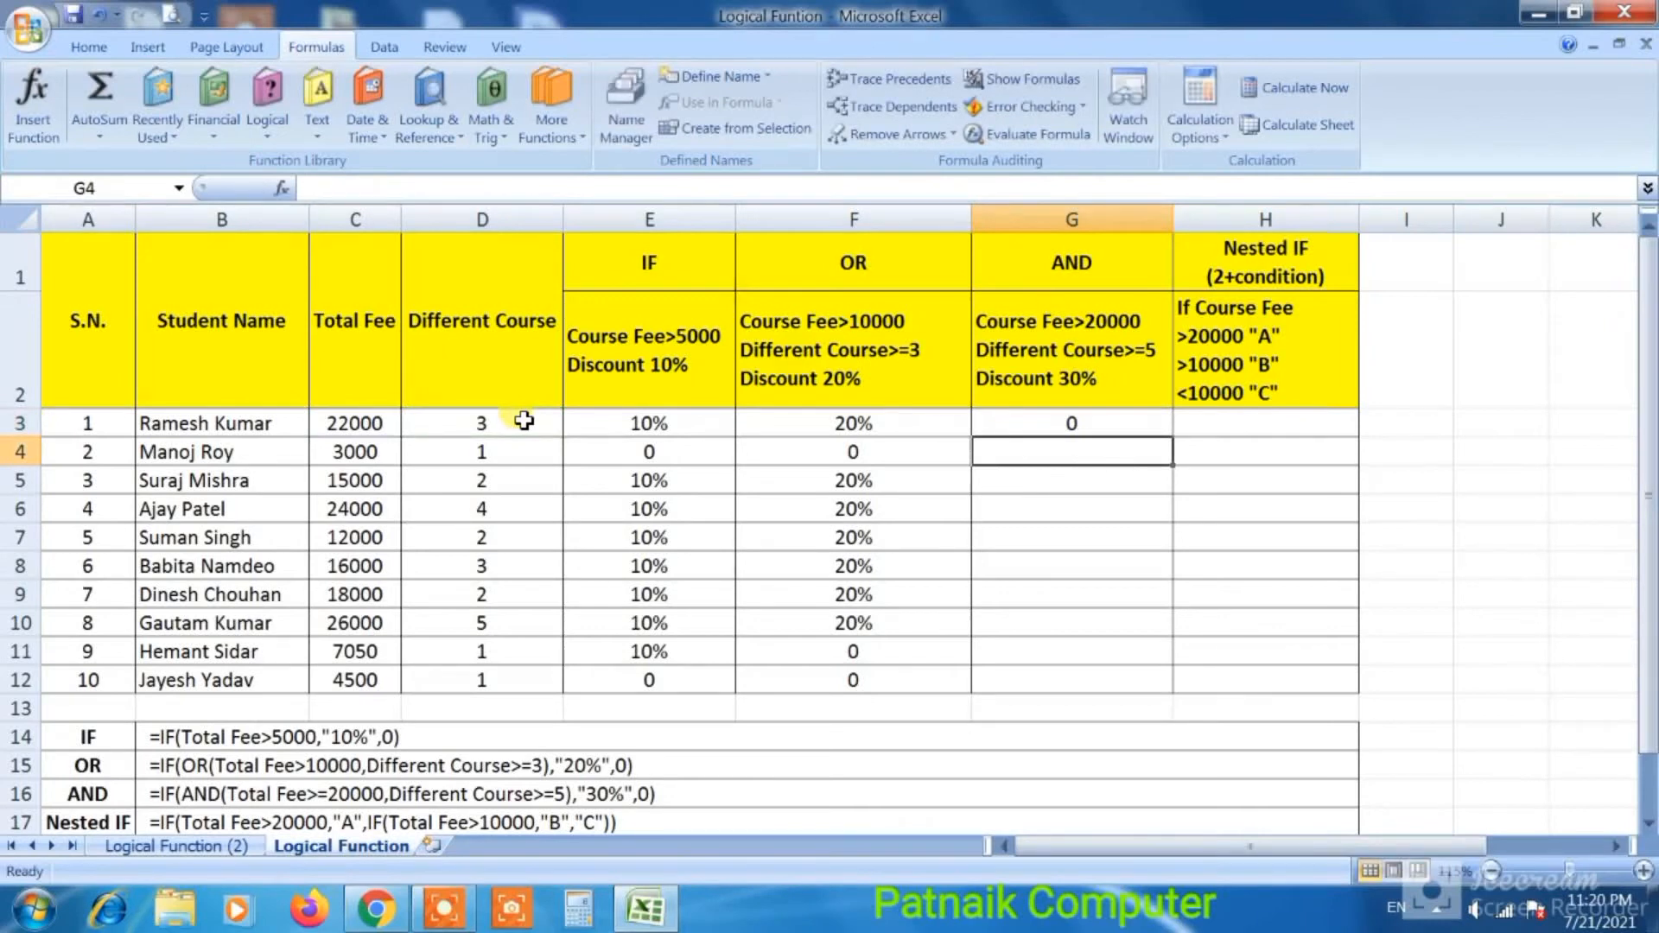
Fill the AND formula from G3 down to G12
left_click(1072, 420)
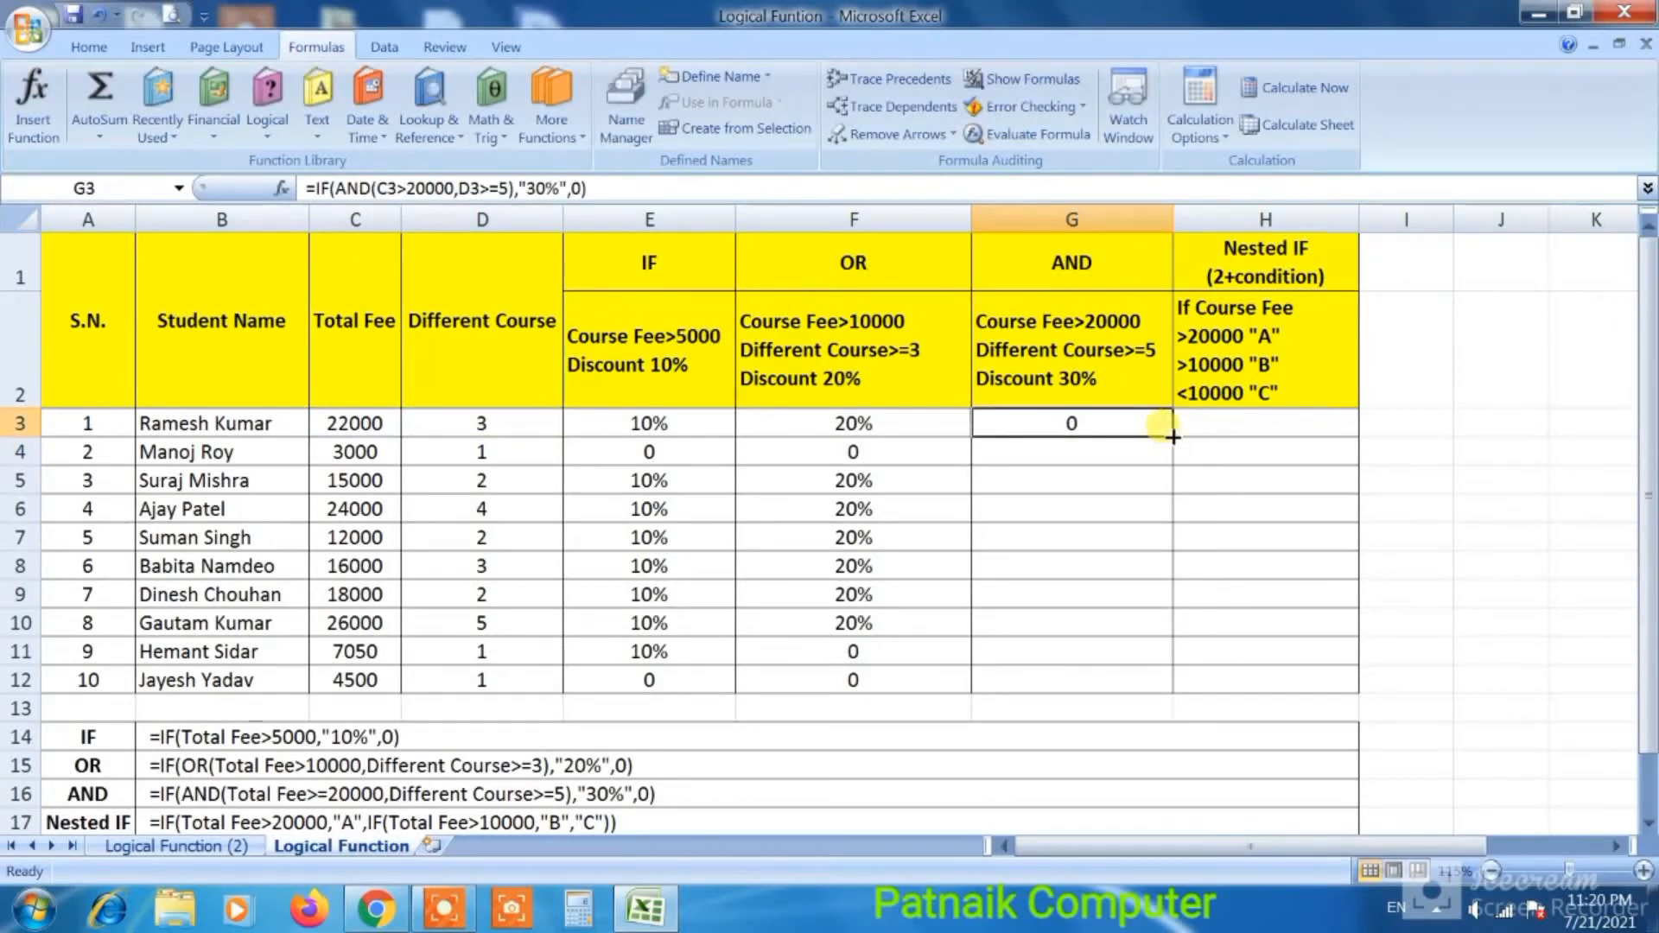
left_click_drag(1172, 437, 1158, 679)
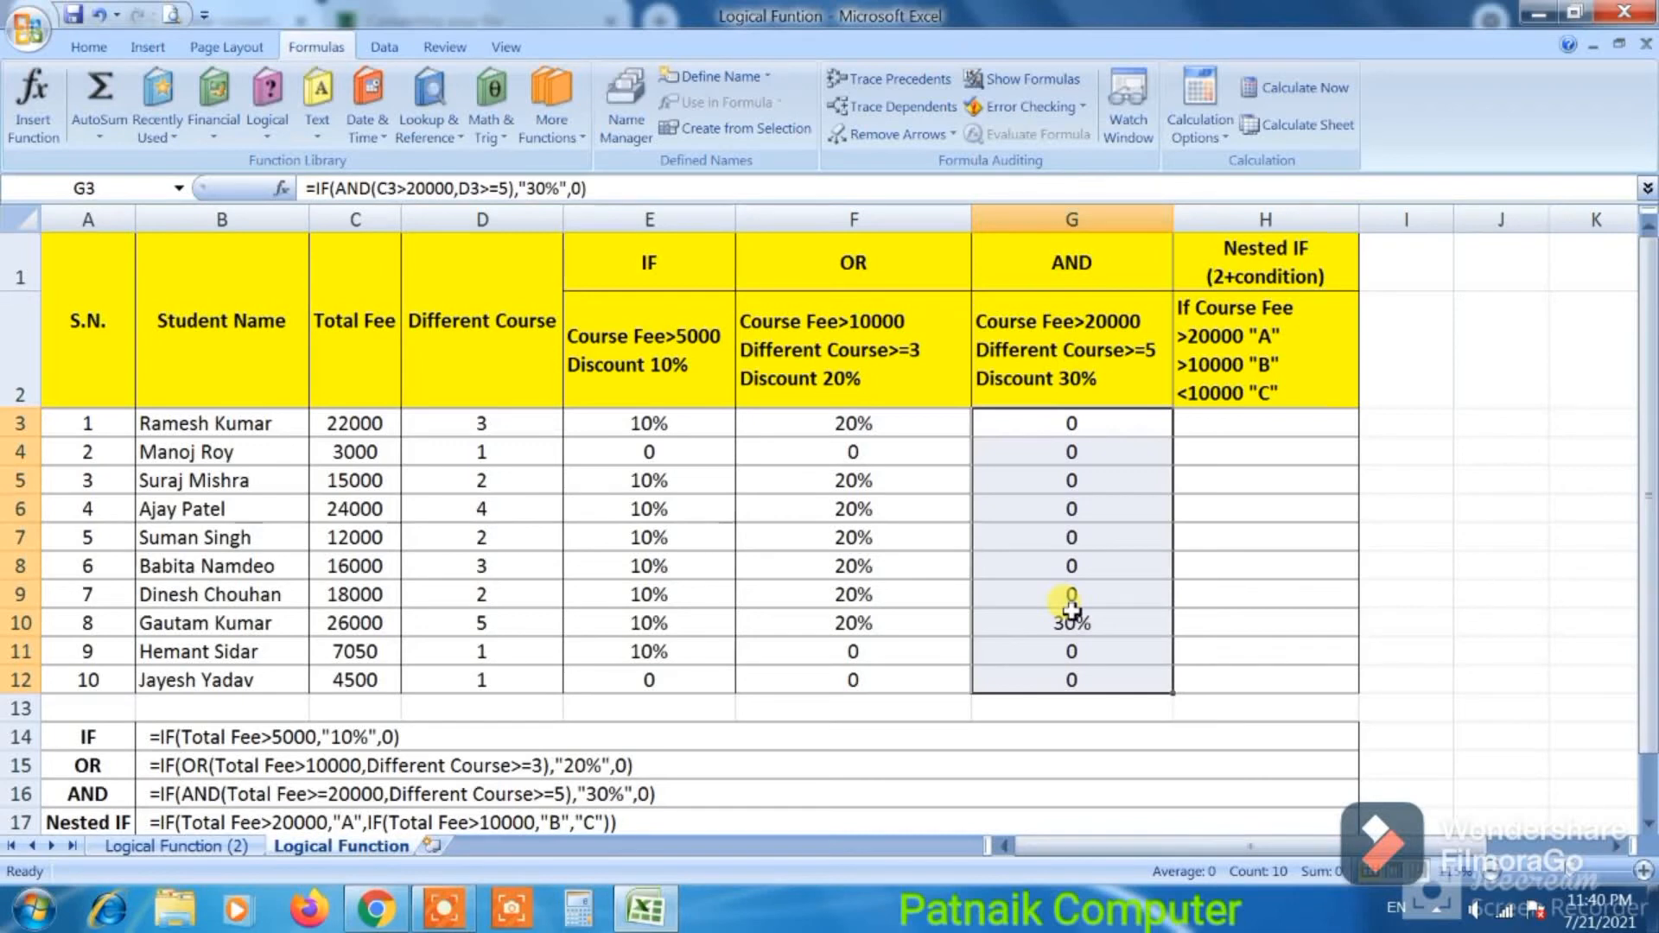
left_click(1237, 522)
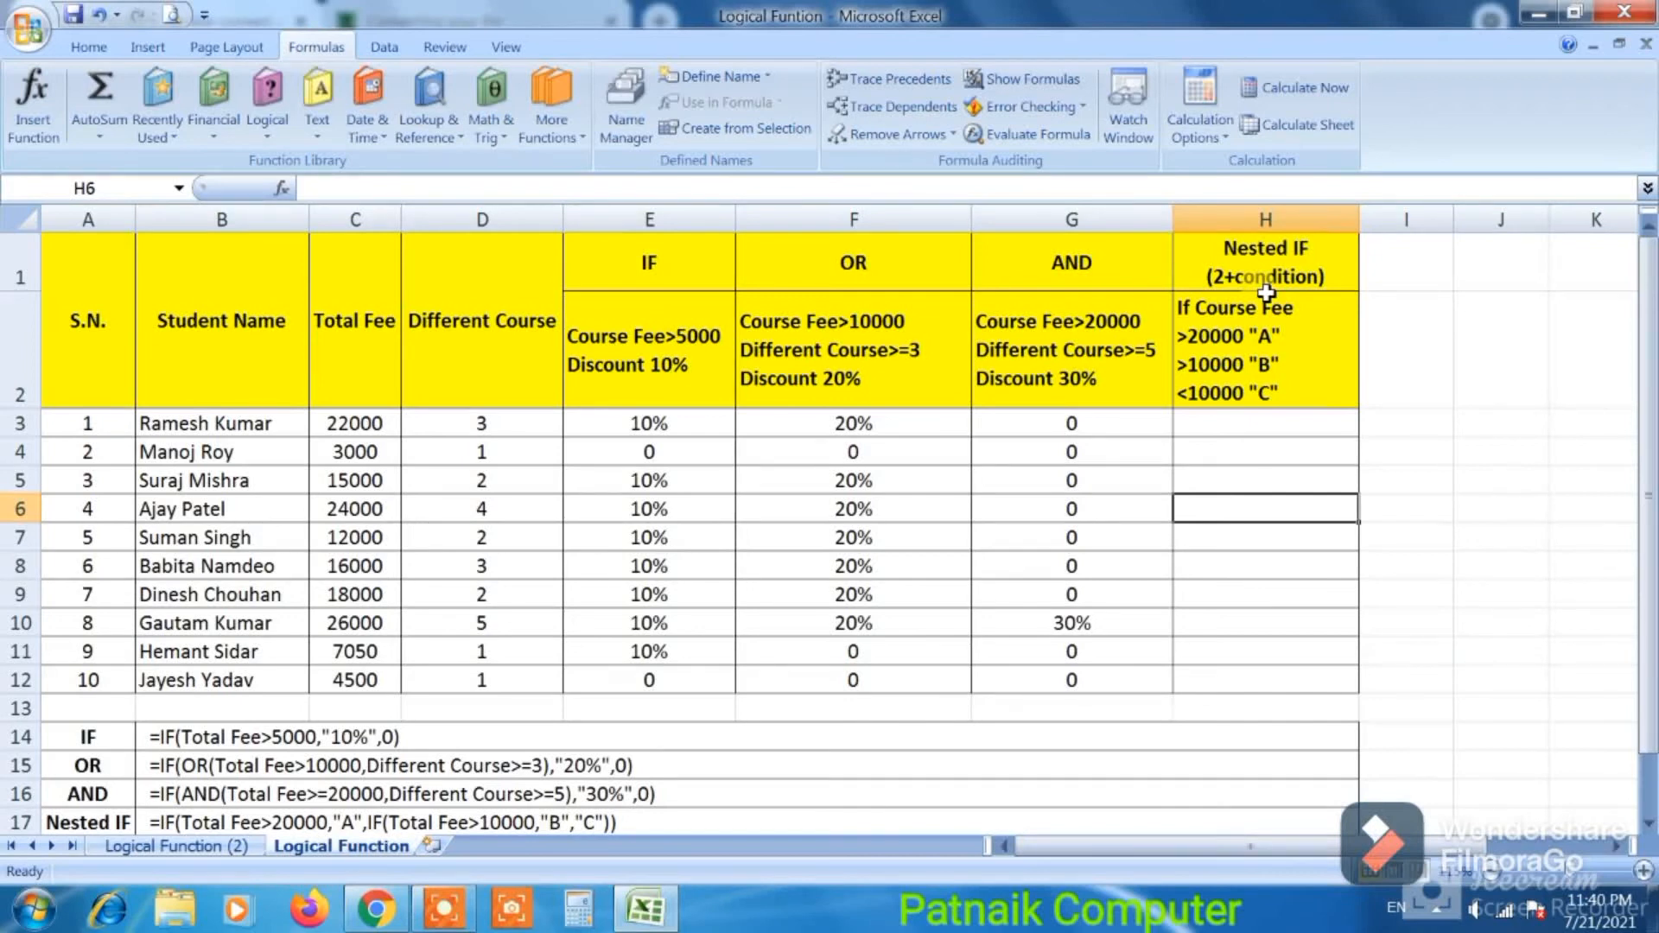
Begin an IF formula in cell H3 with the logical test C3>20000
left_click(1230, 418)
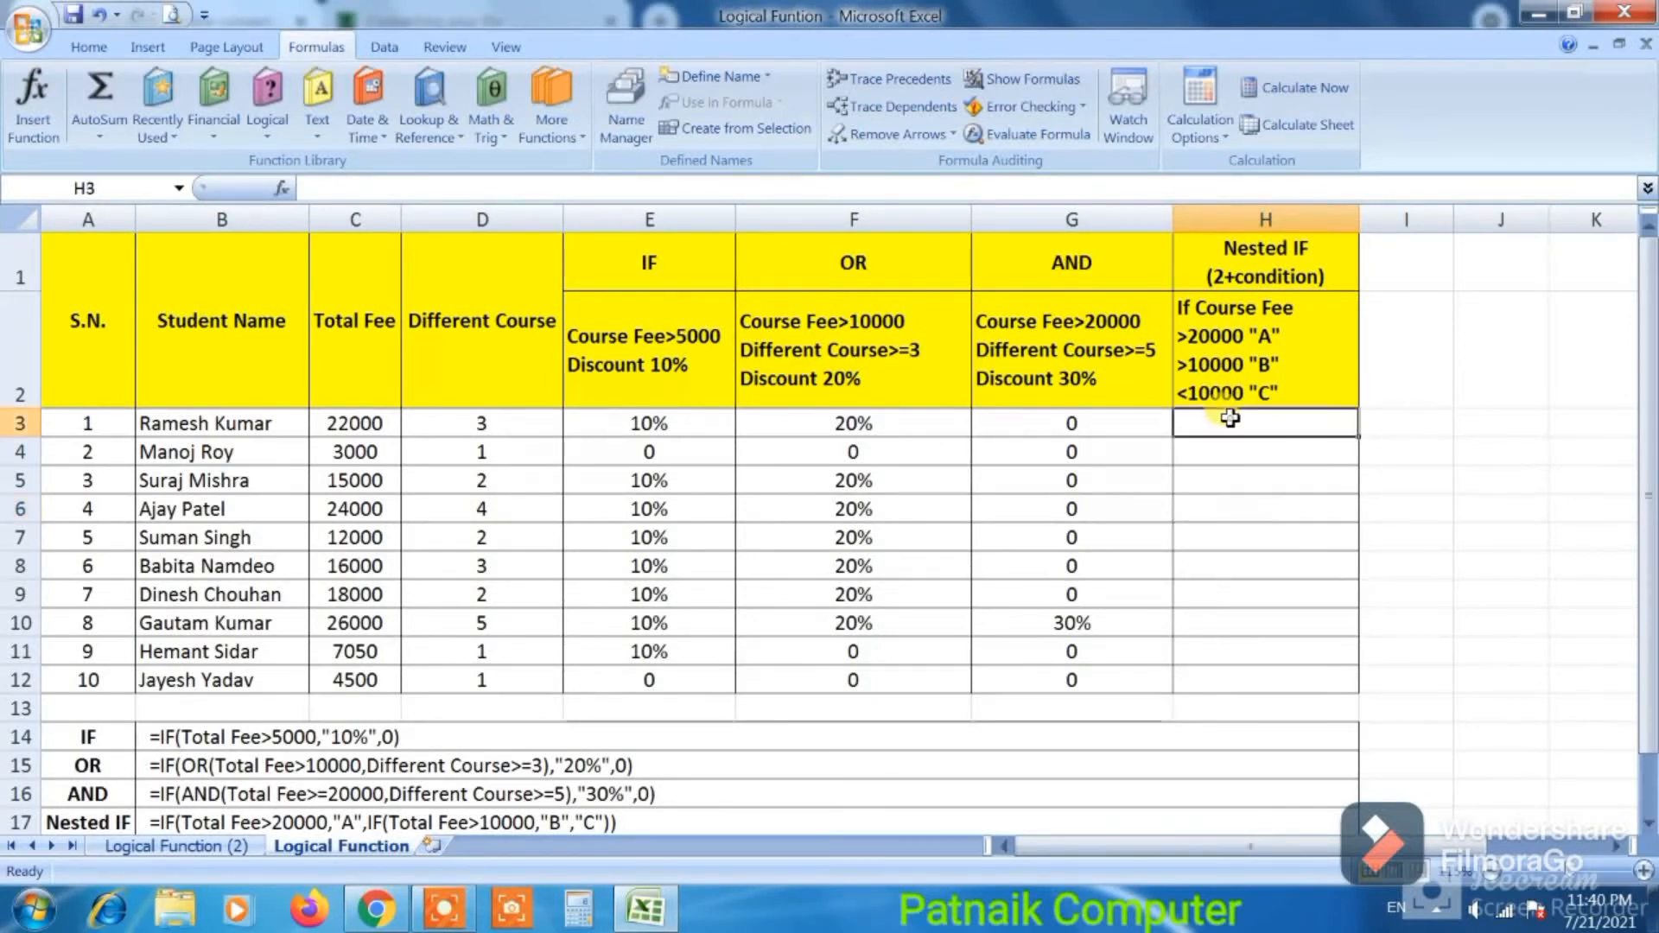
type("=")
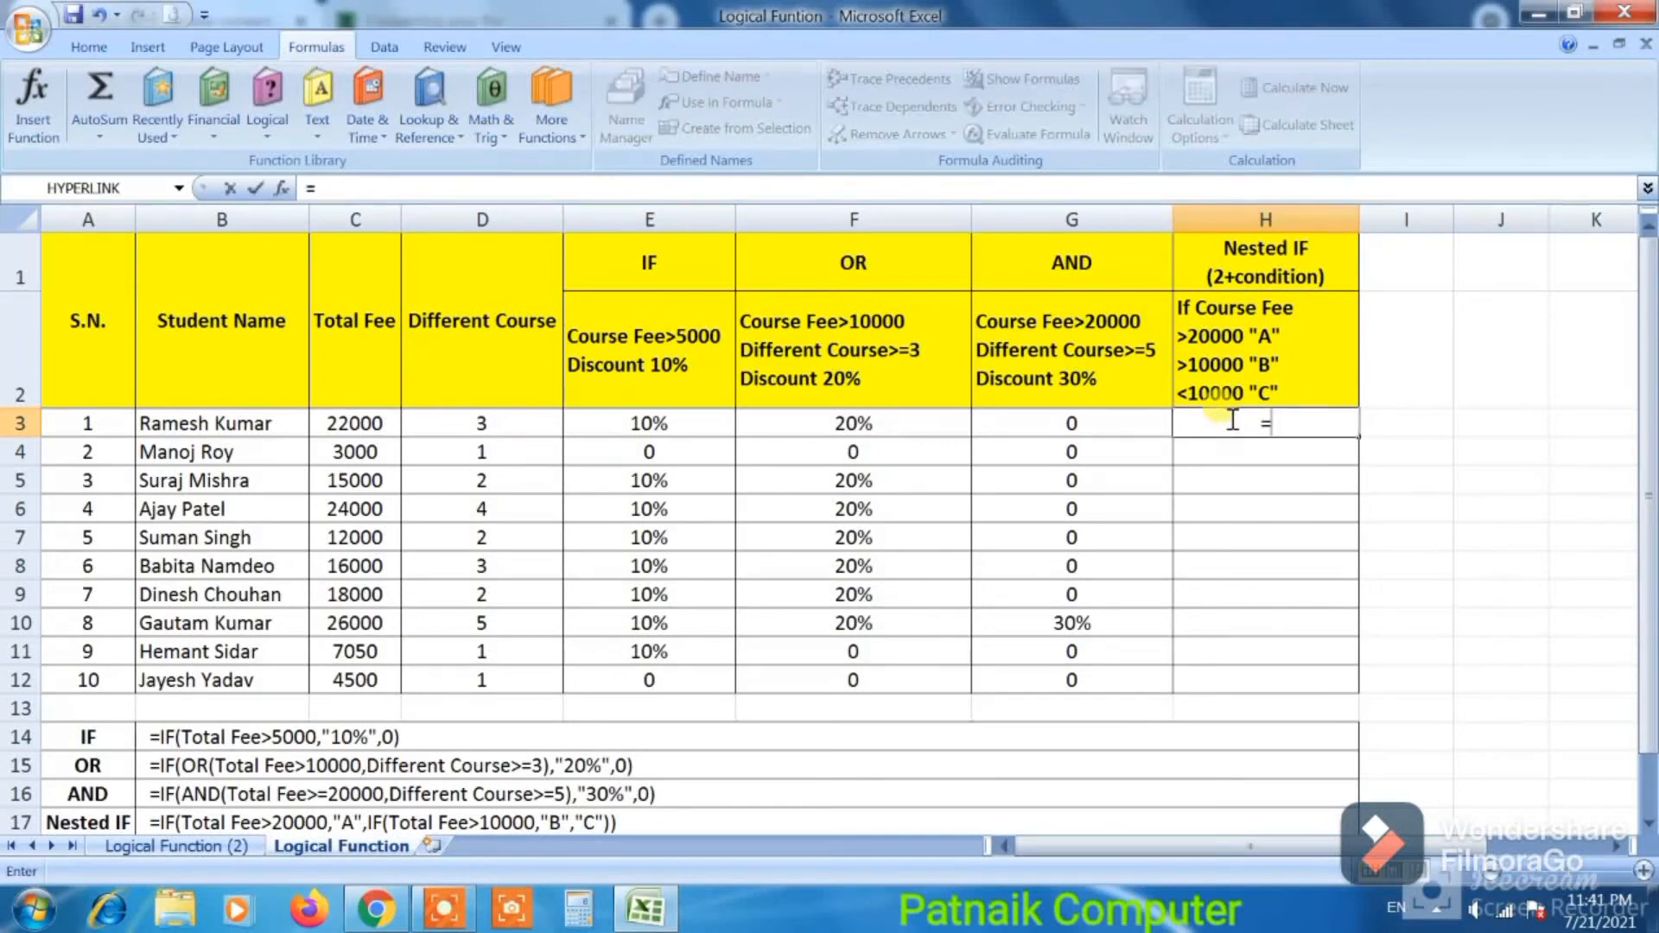
type("IF")
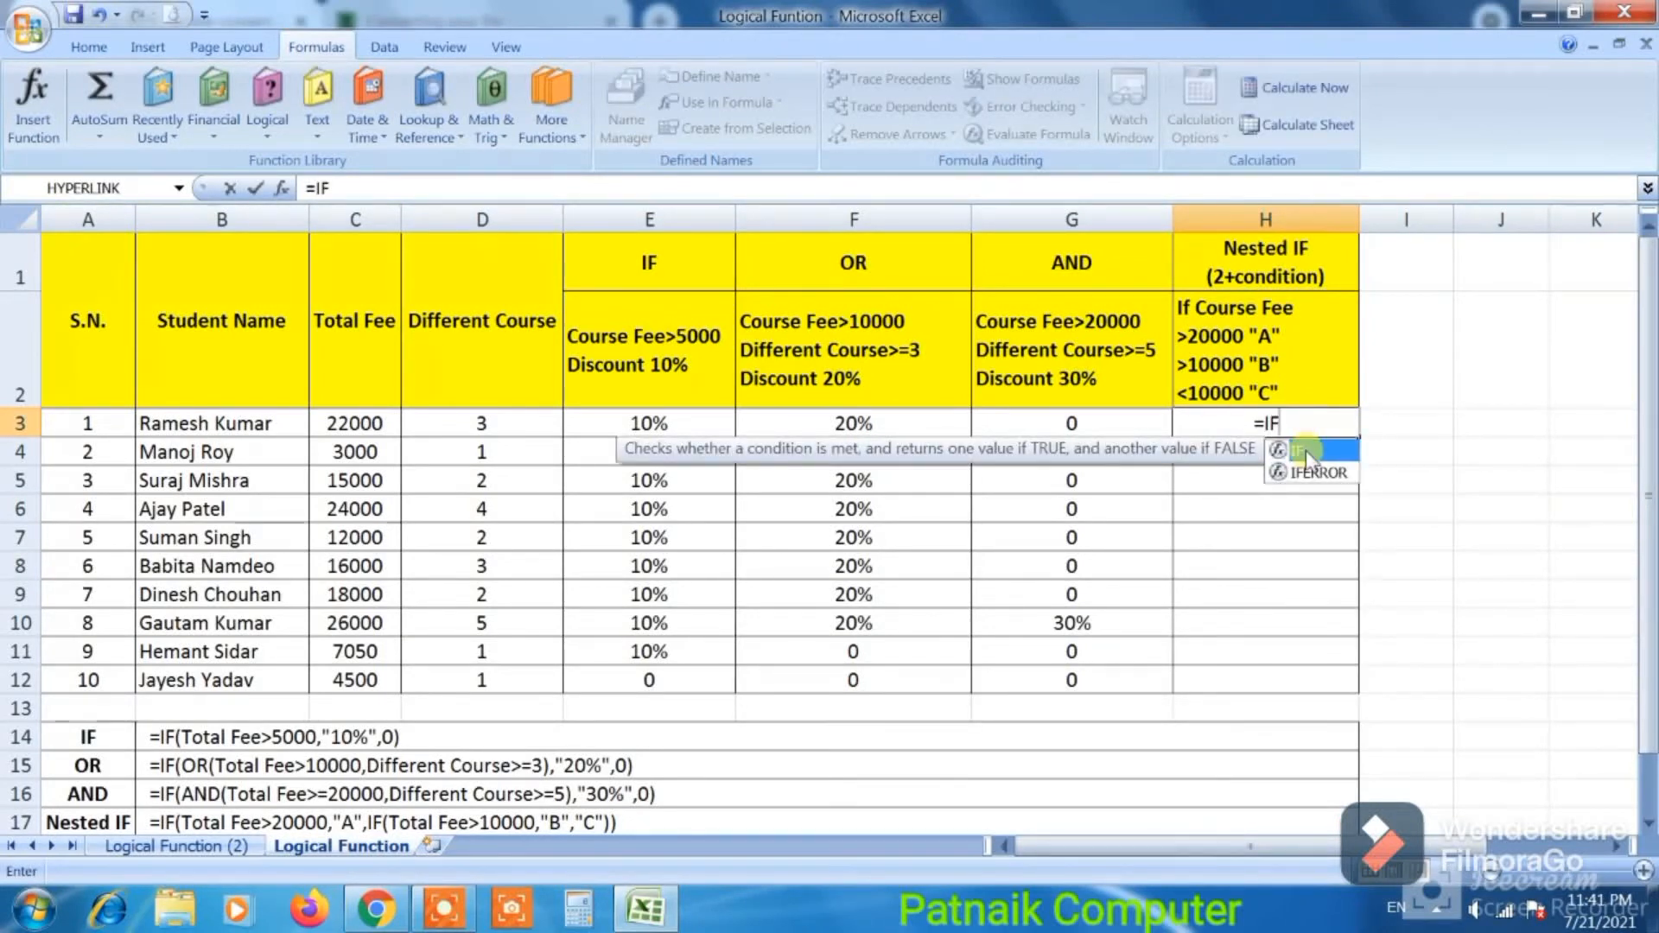
type("(")
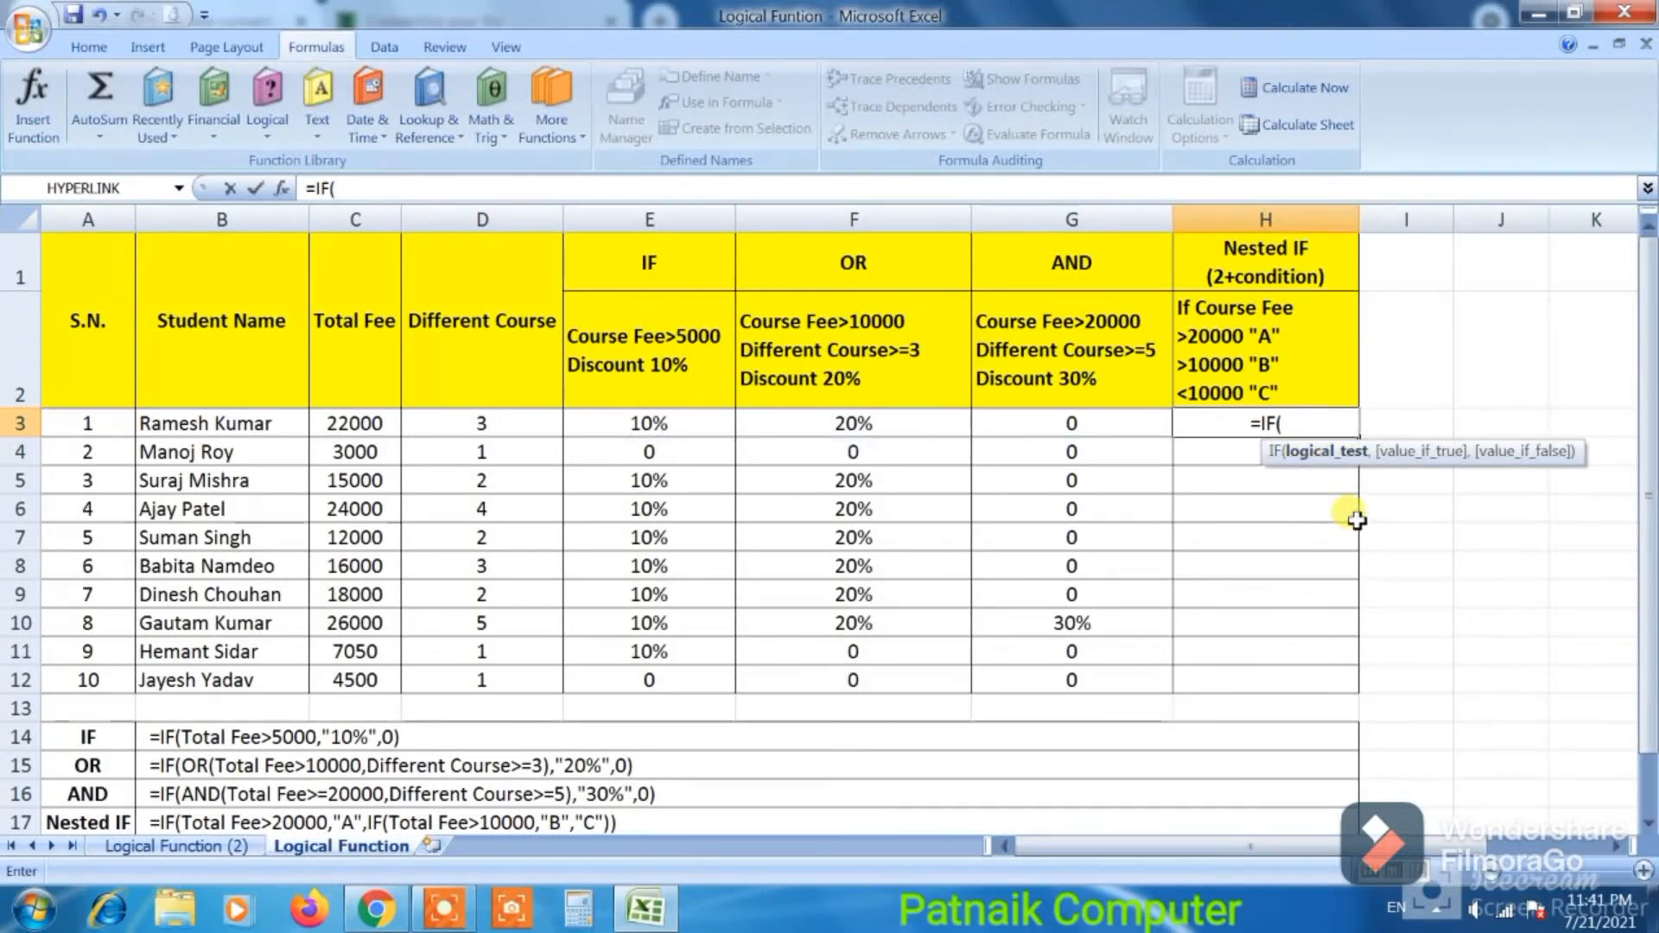
left_click(365, 422)
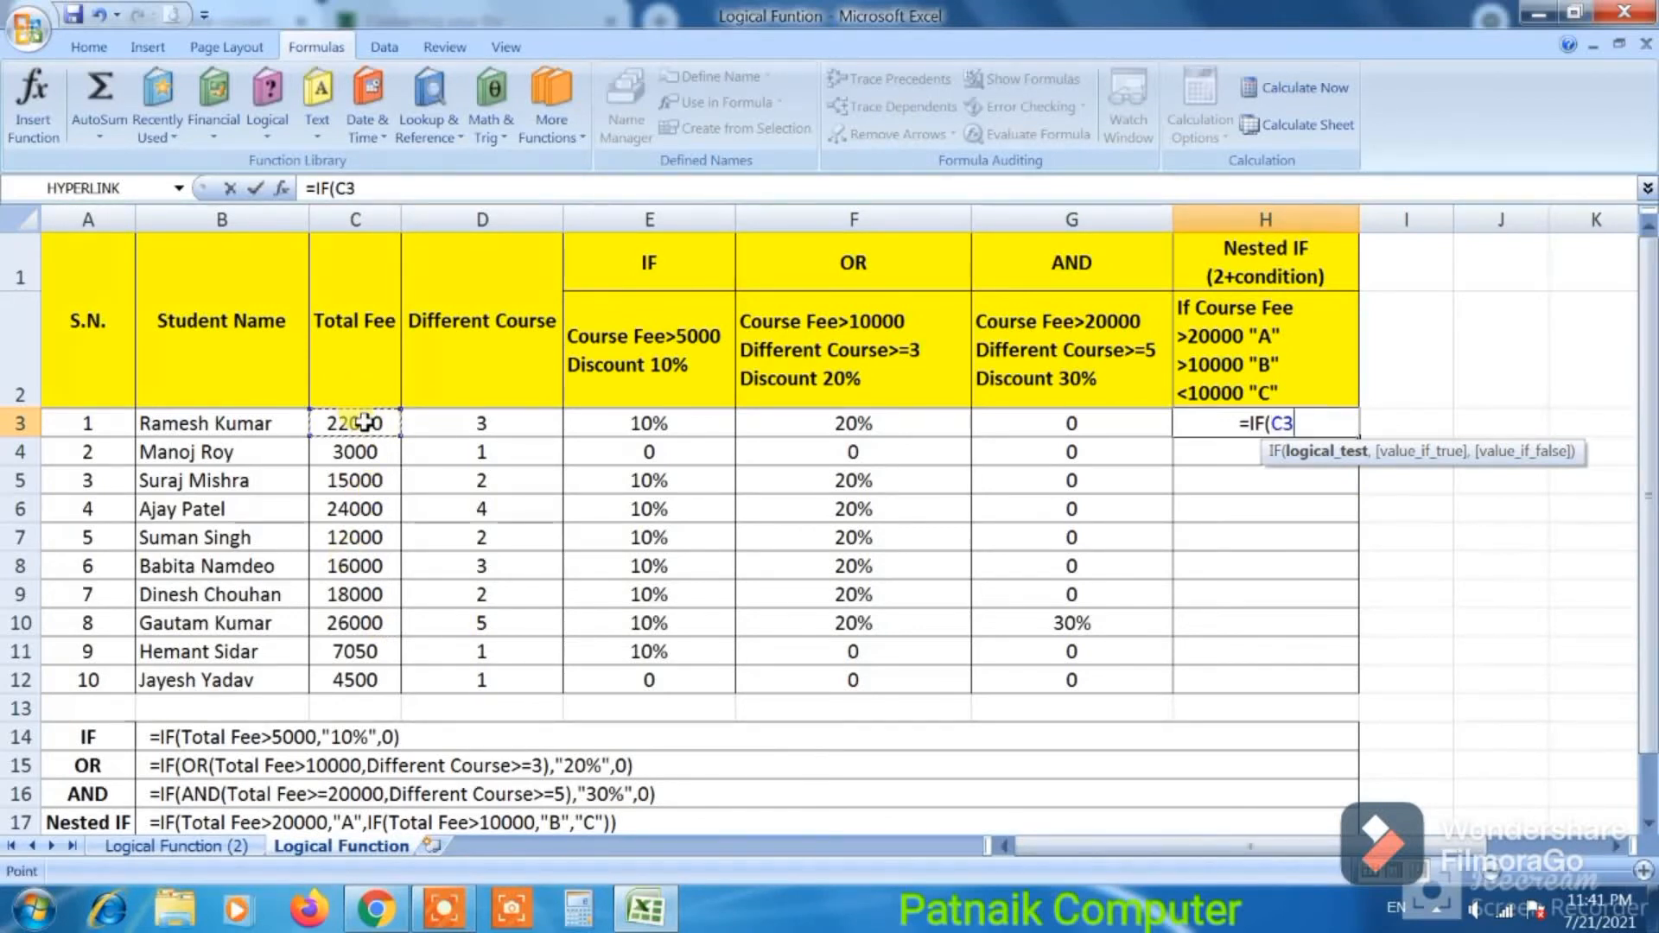
type(">")
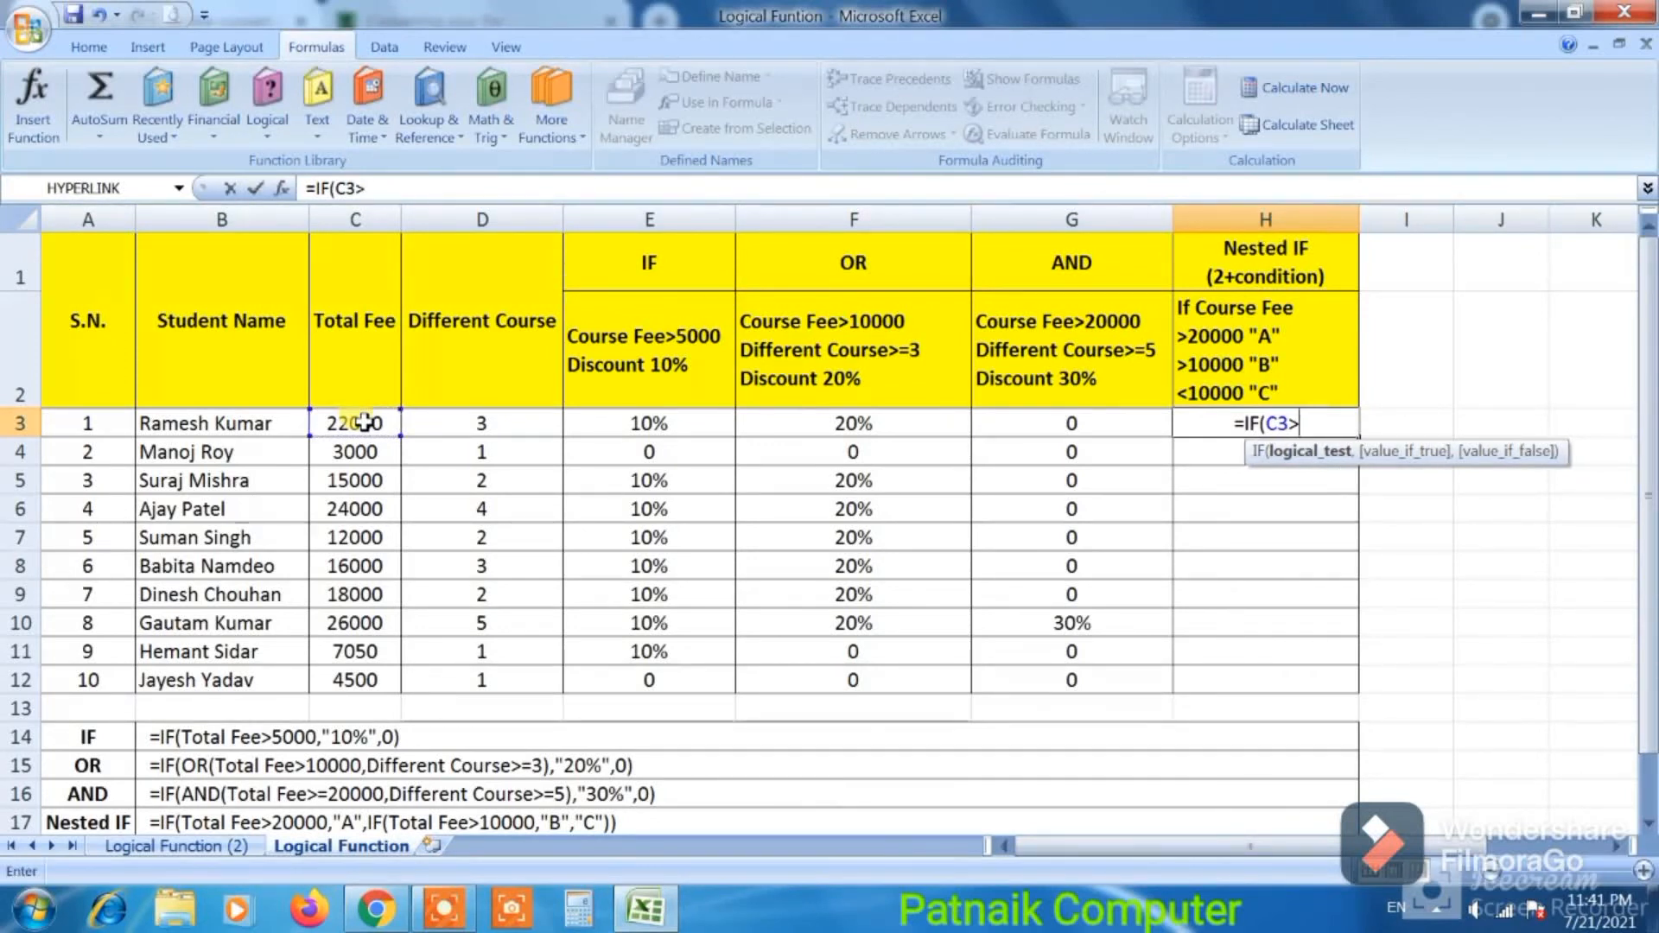
type("2000")
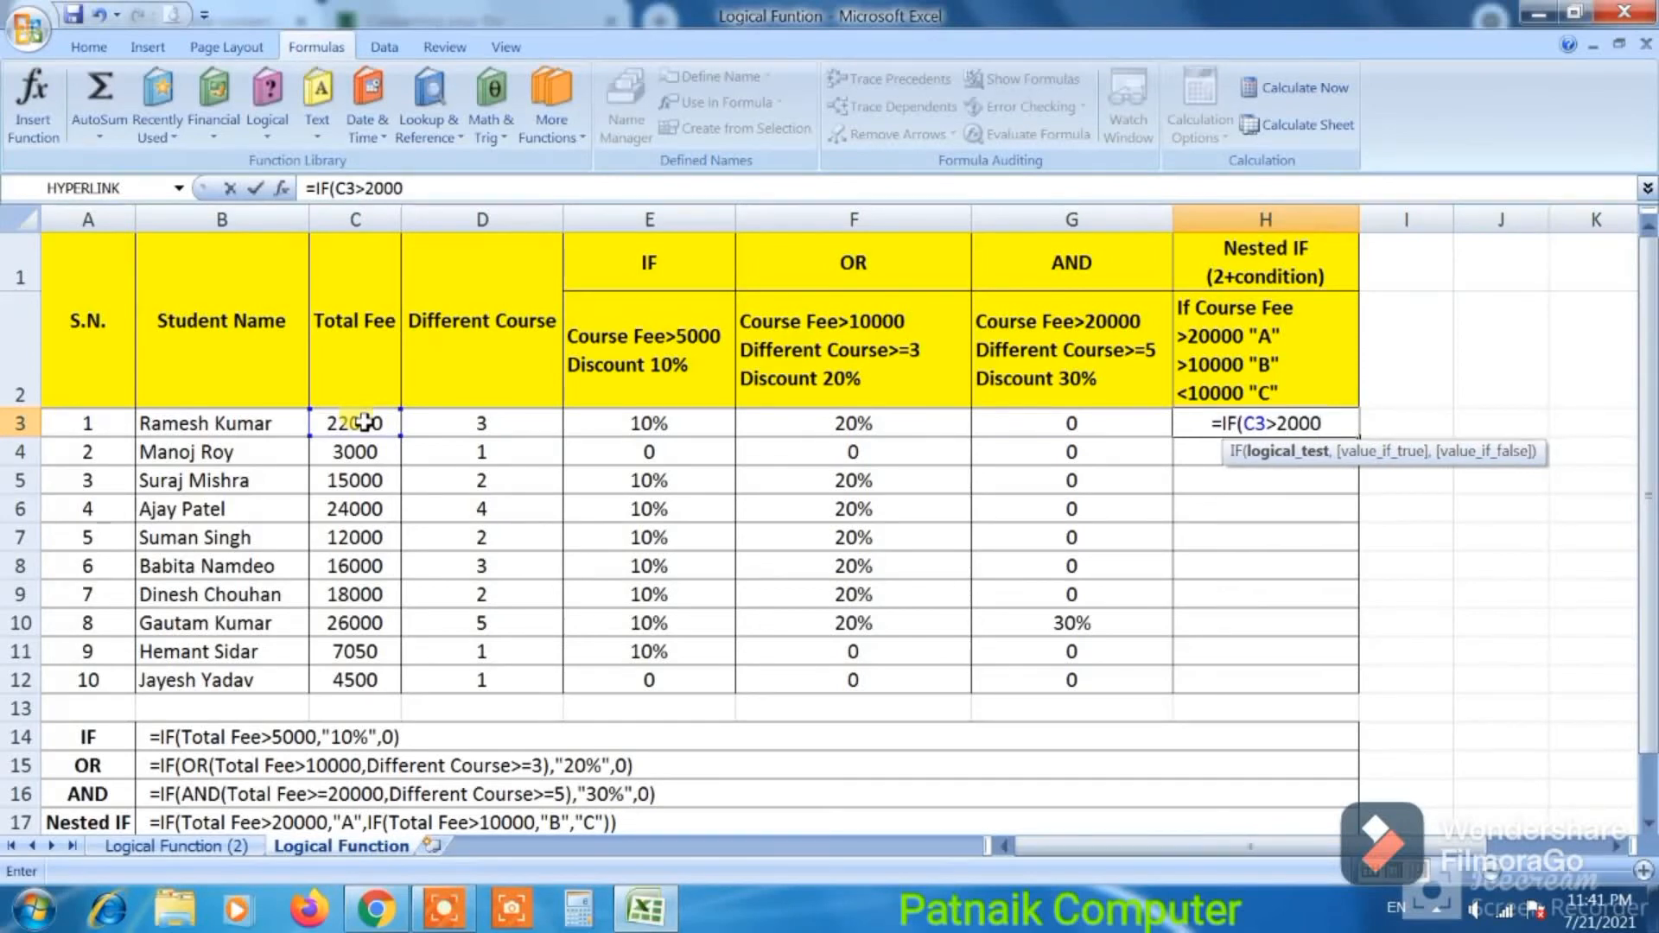
type("0")
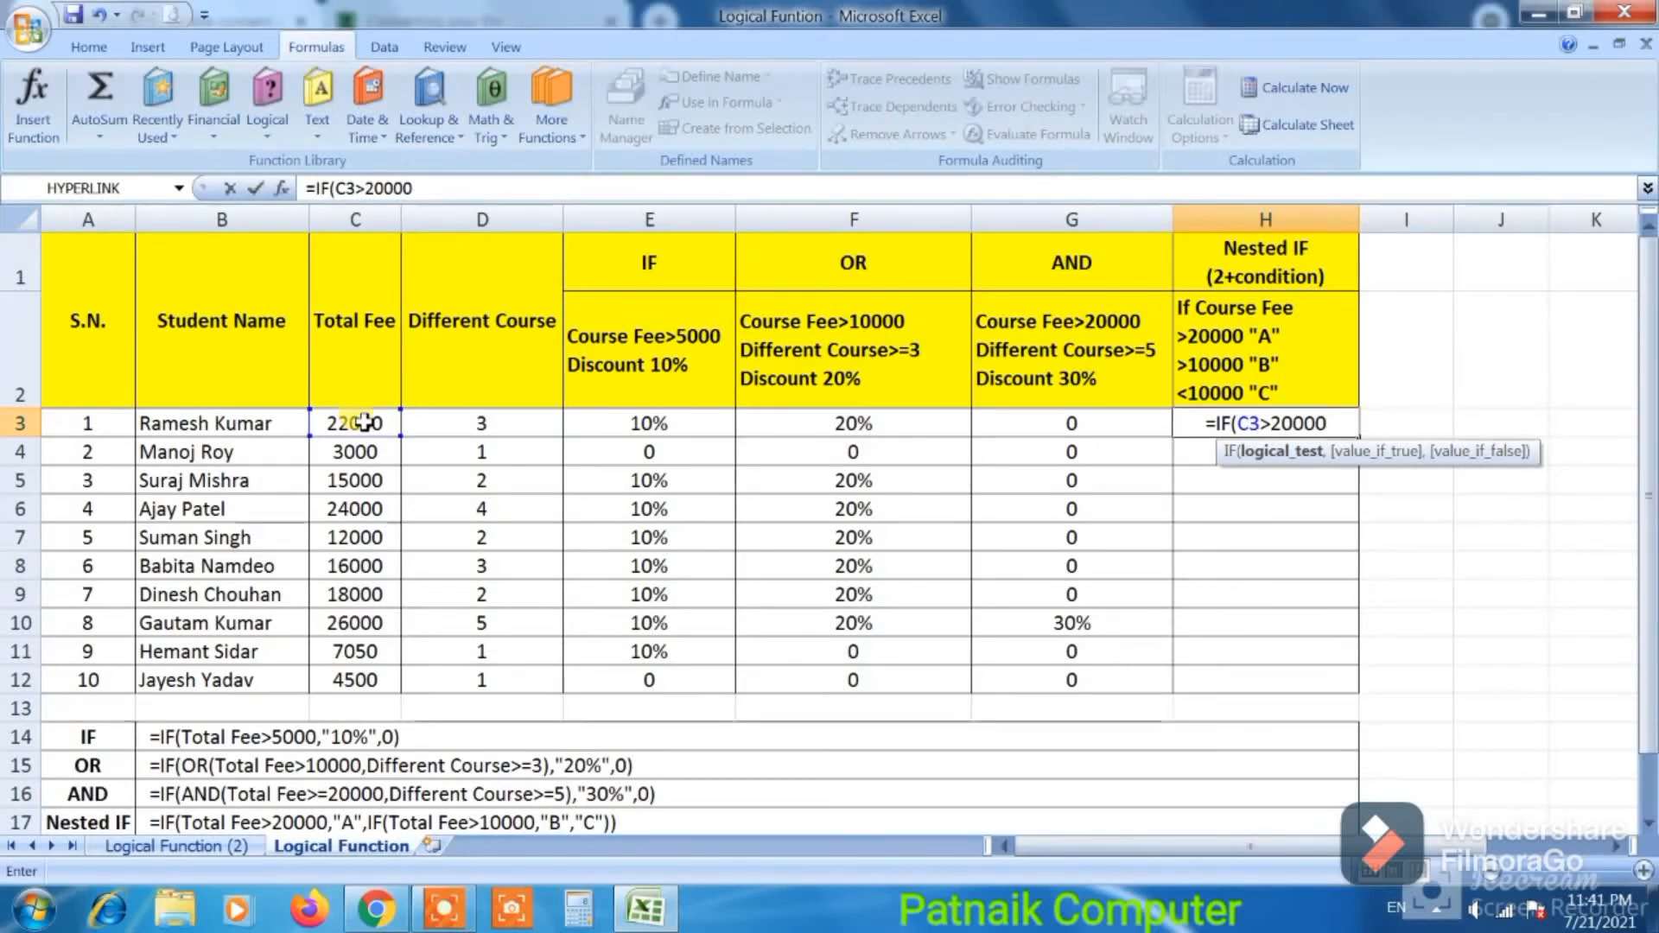
Set "A" as the value the H3 formula returns when its first test is true
type(",")
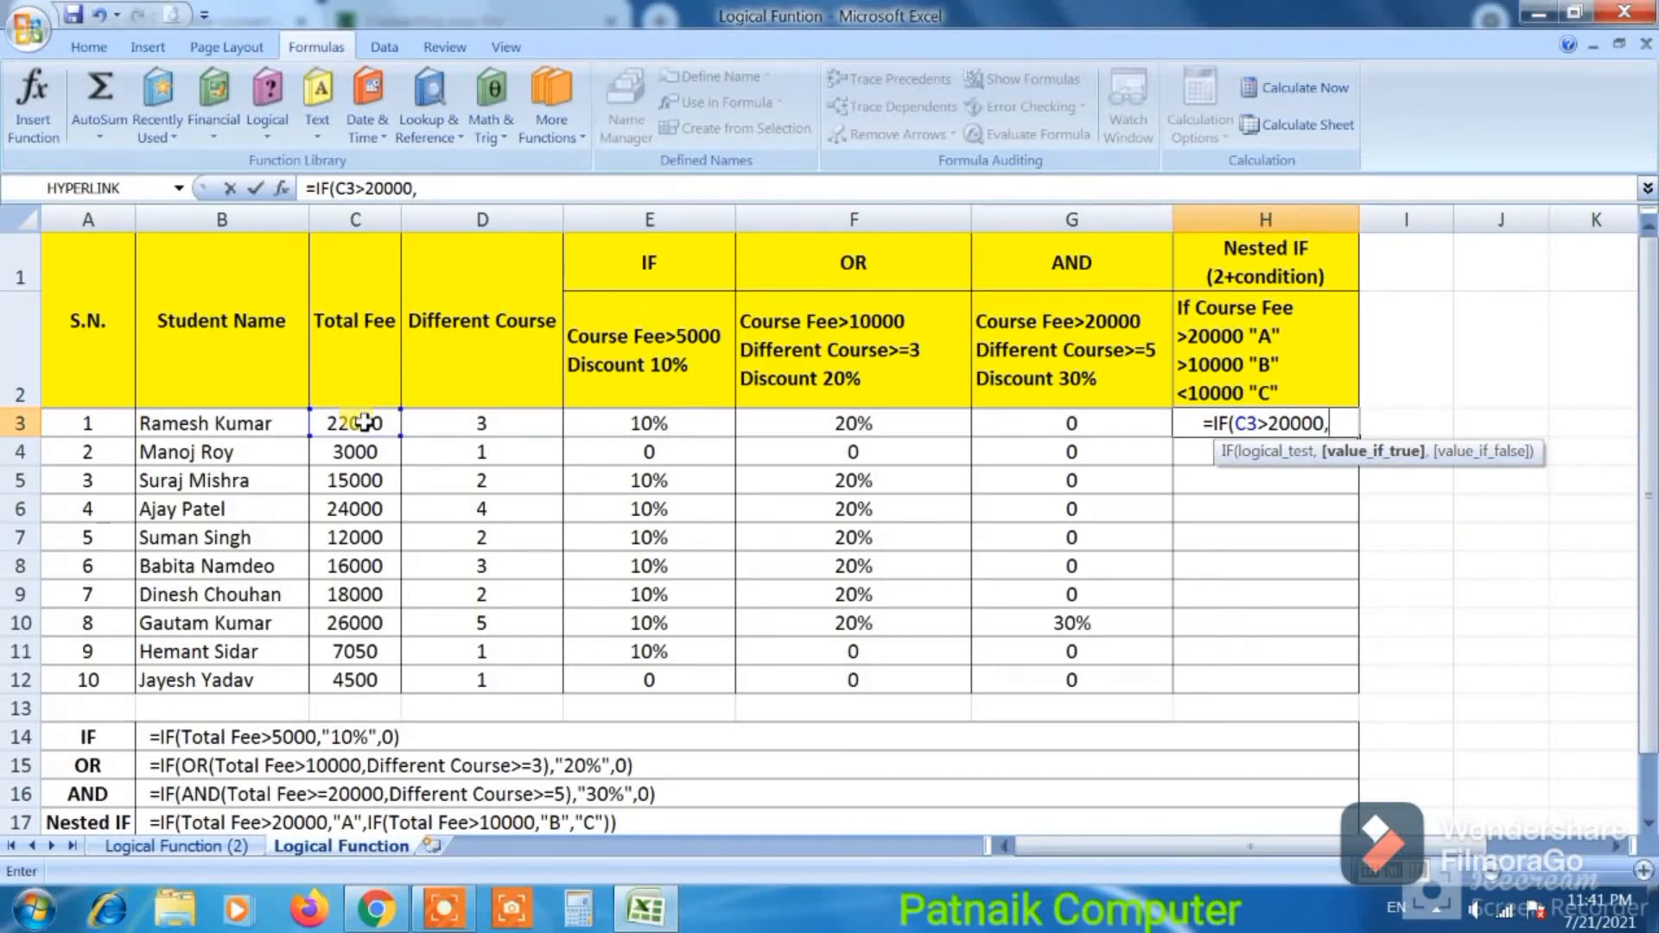
type("\"a")
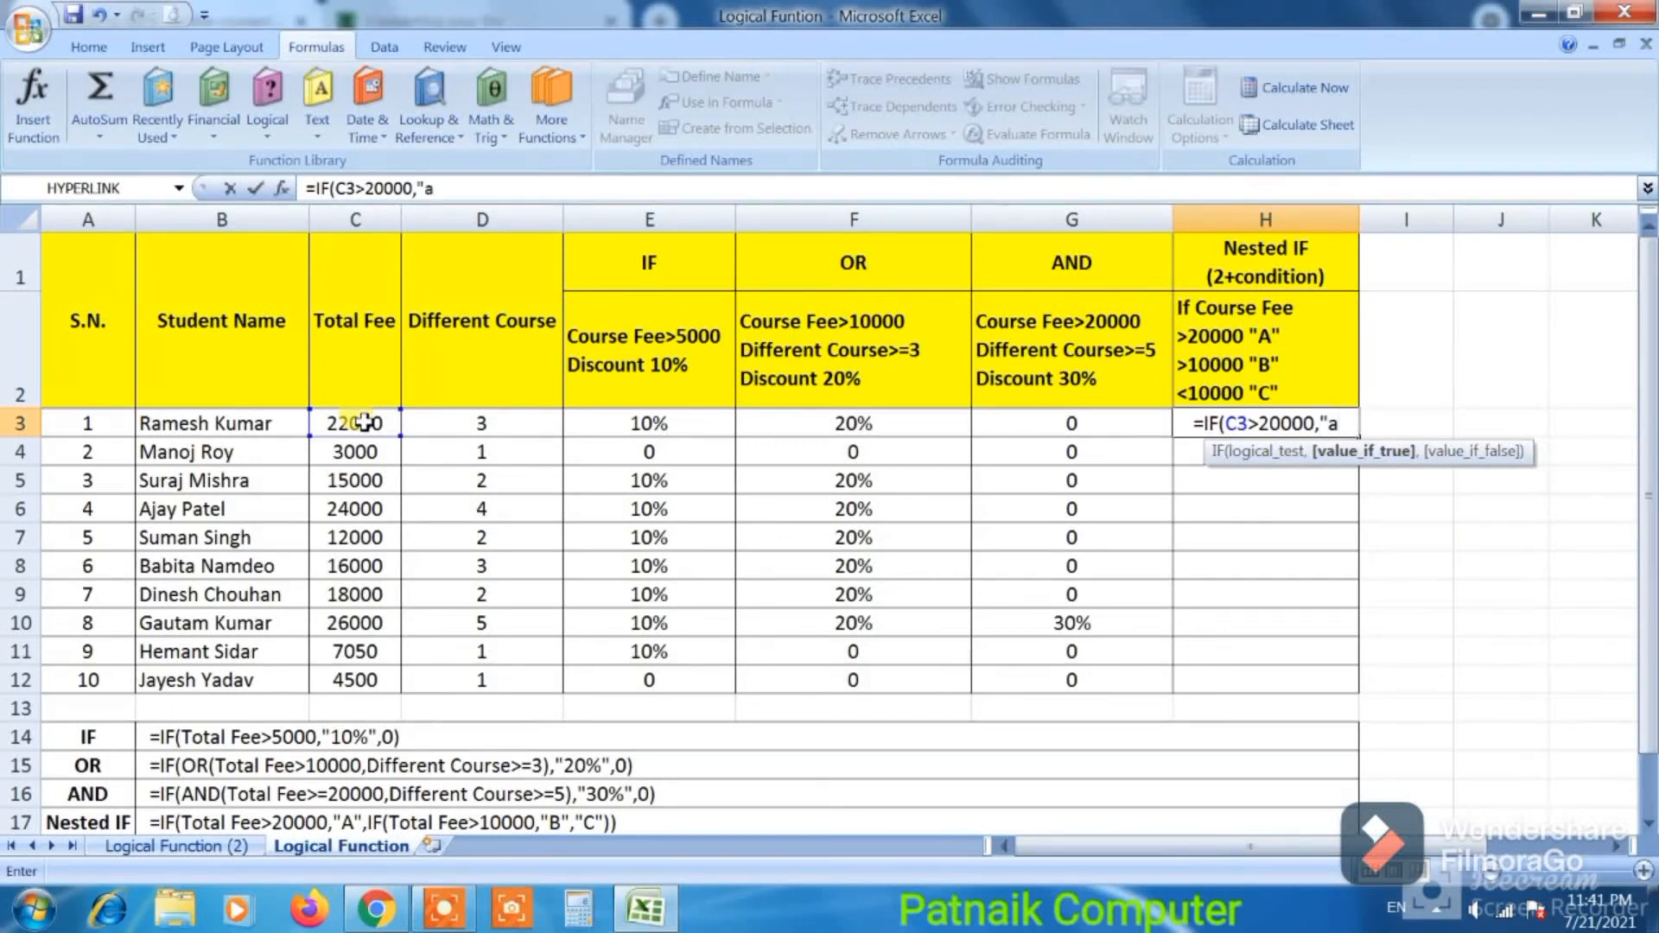
key("BackSpace")
type("A\"")
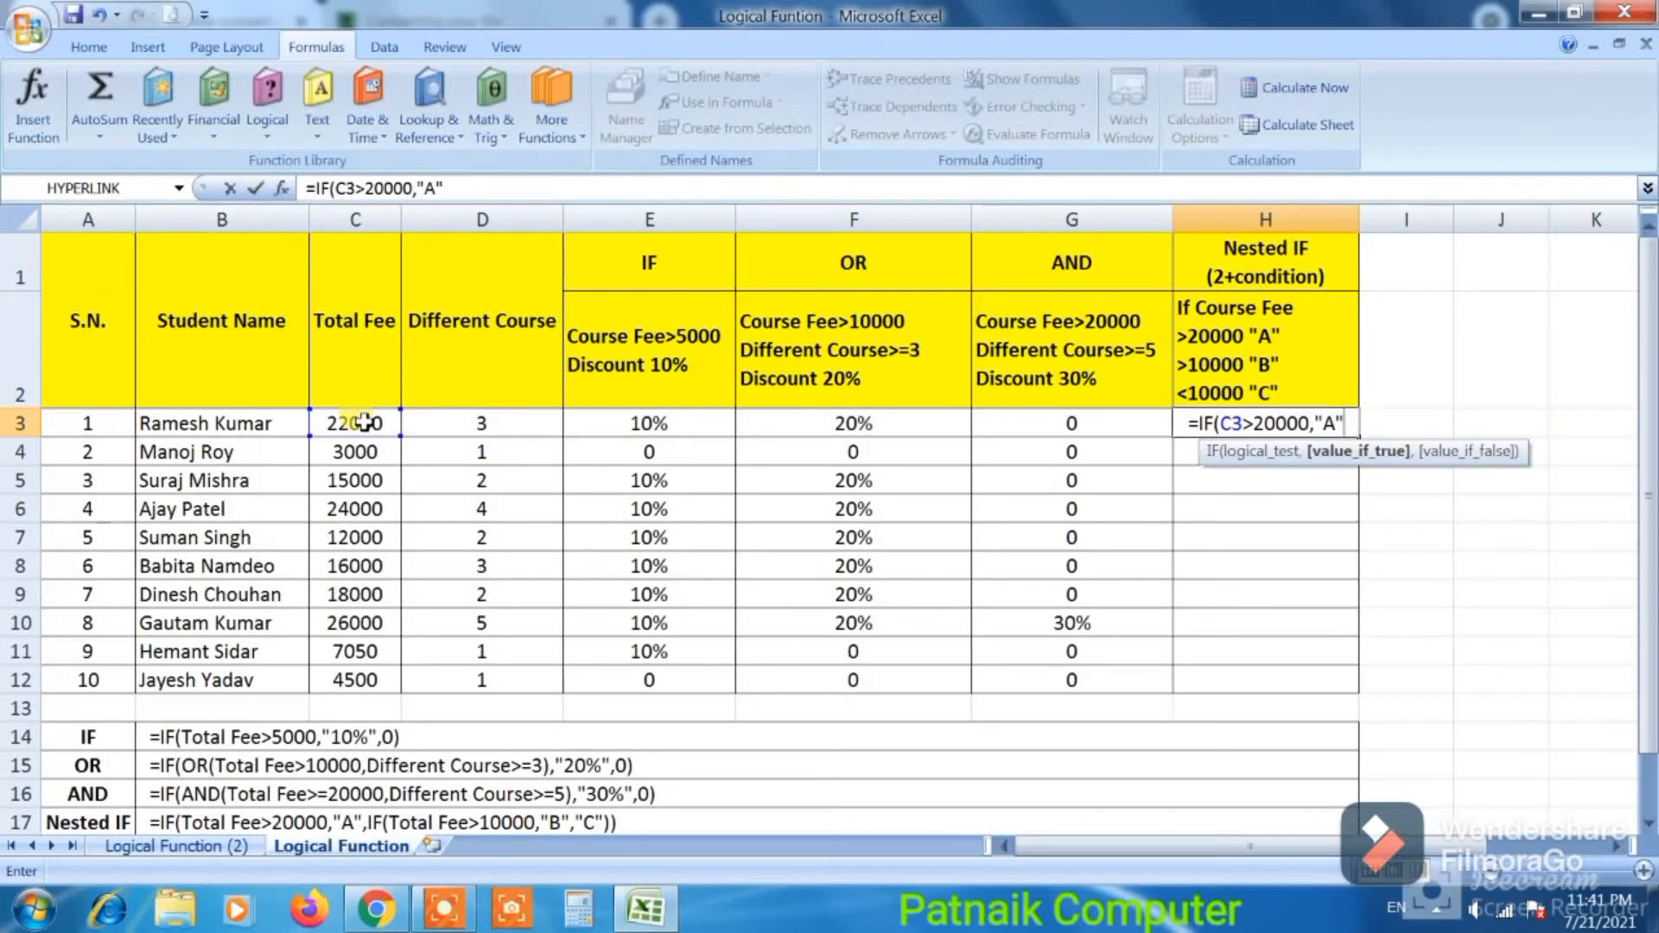
type(",")
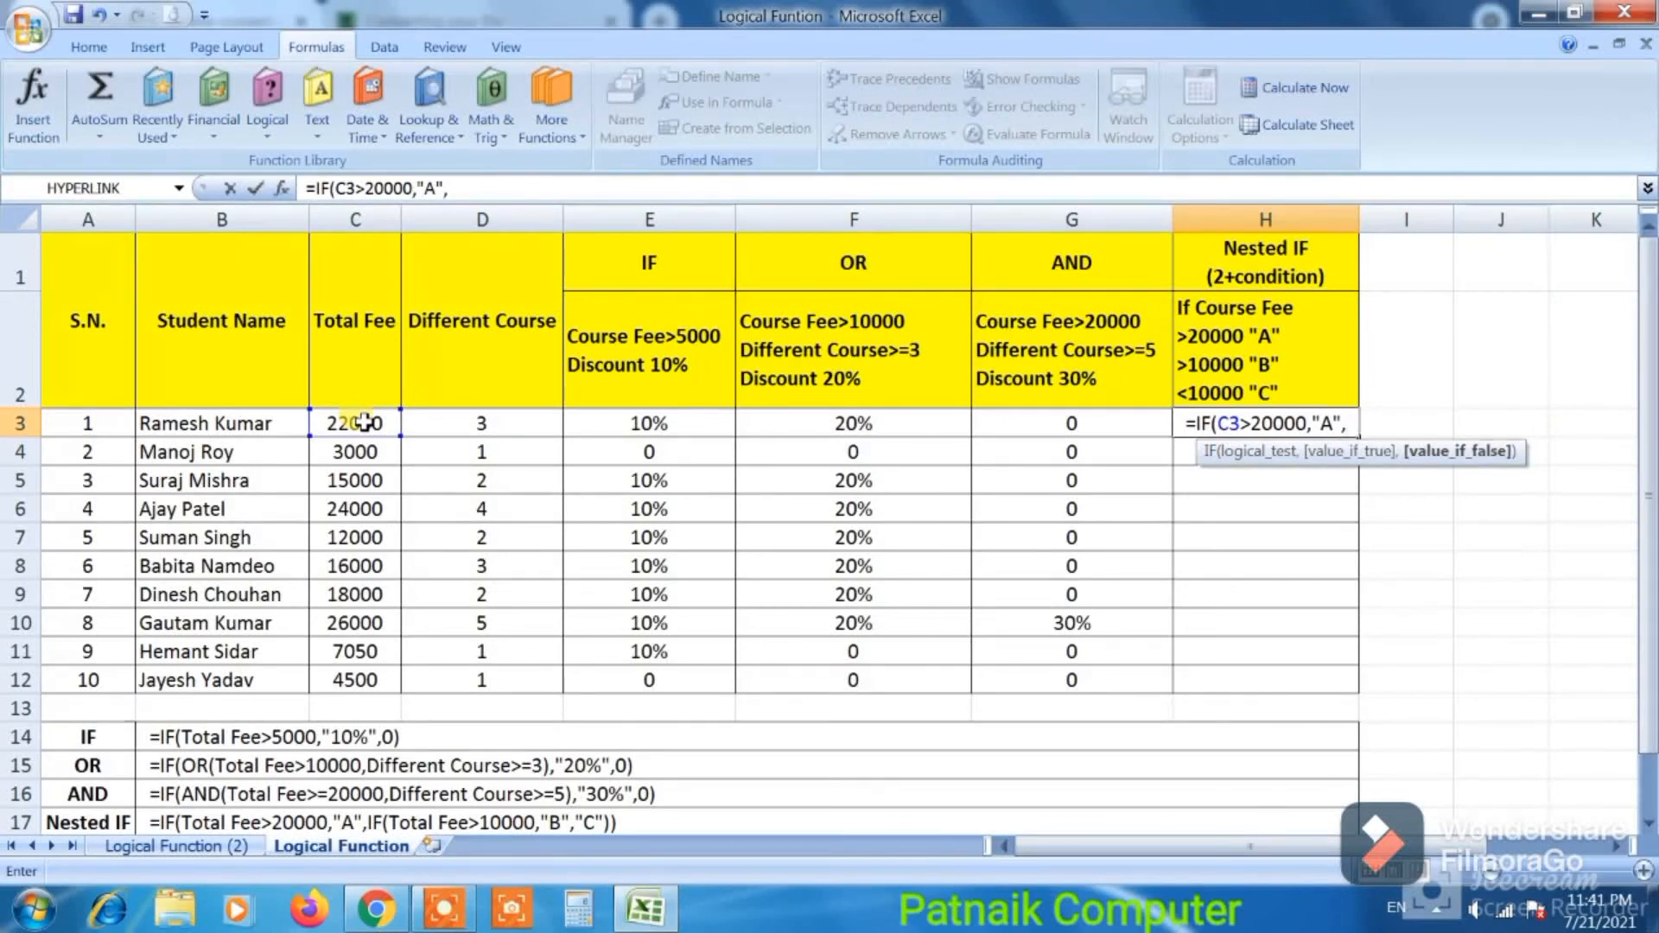
Nest a second IF function as the value-if-false argument in H3, with the test C3>10000
type("if")
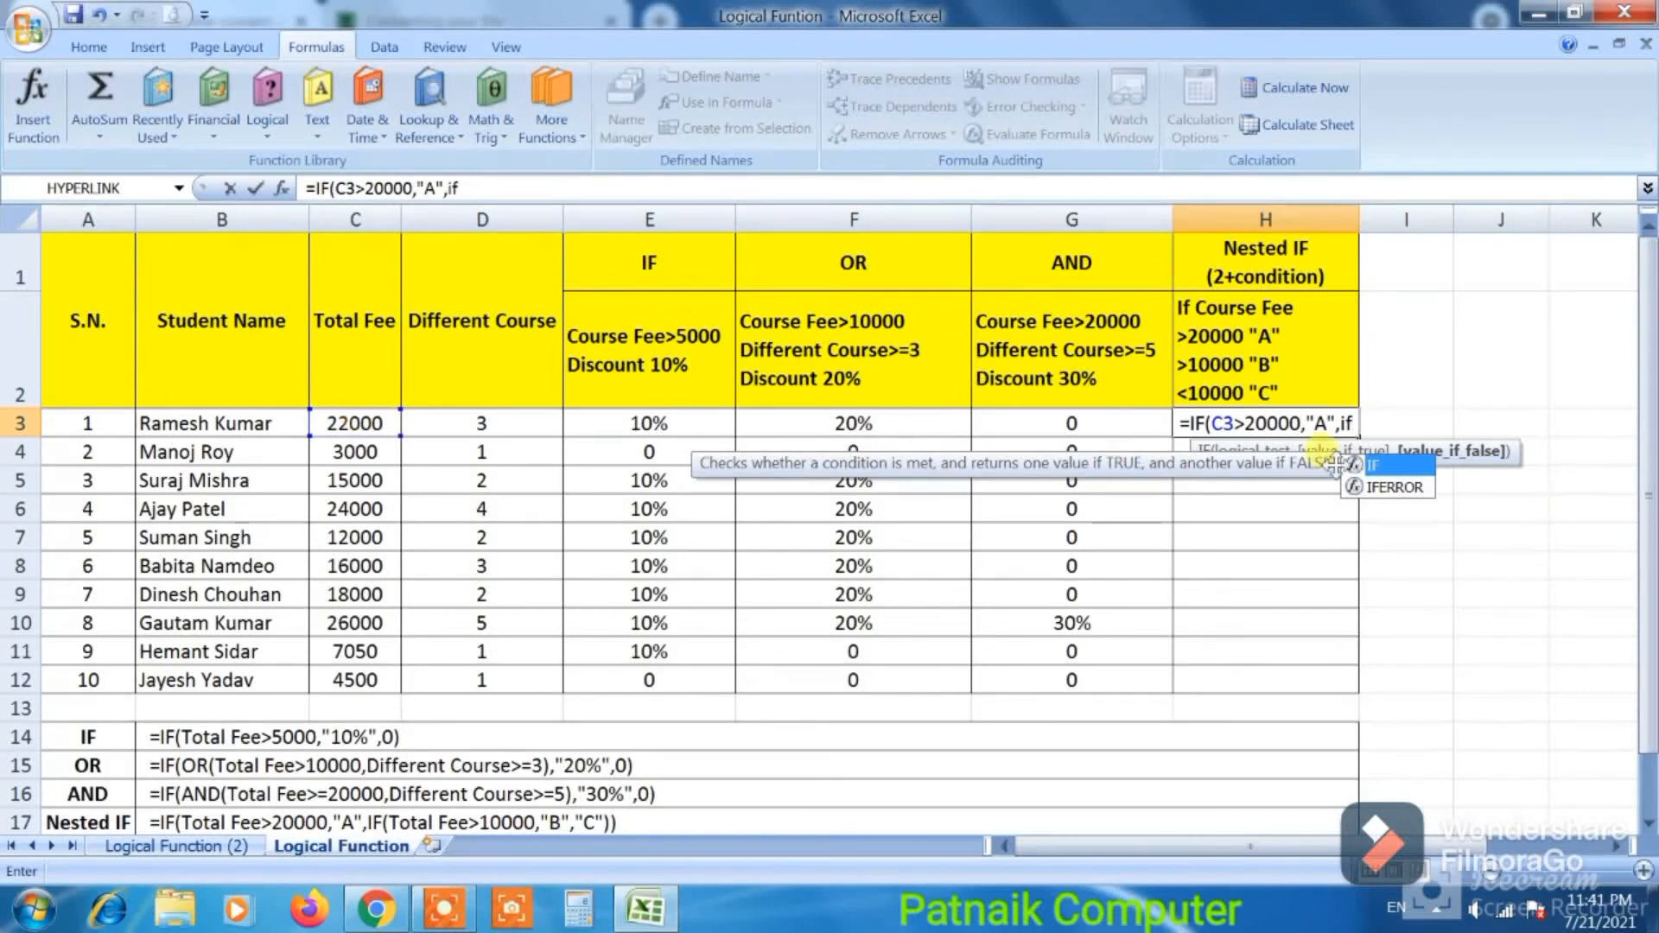
double_click(1370, 467)
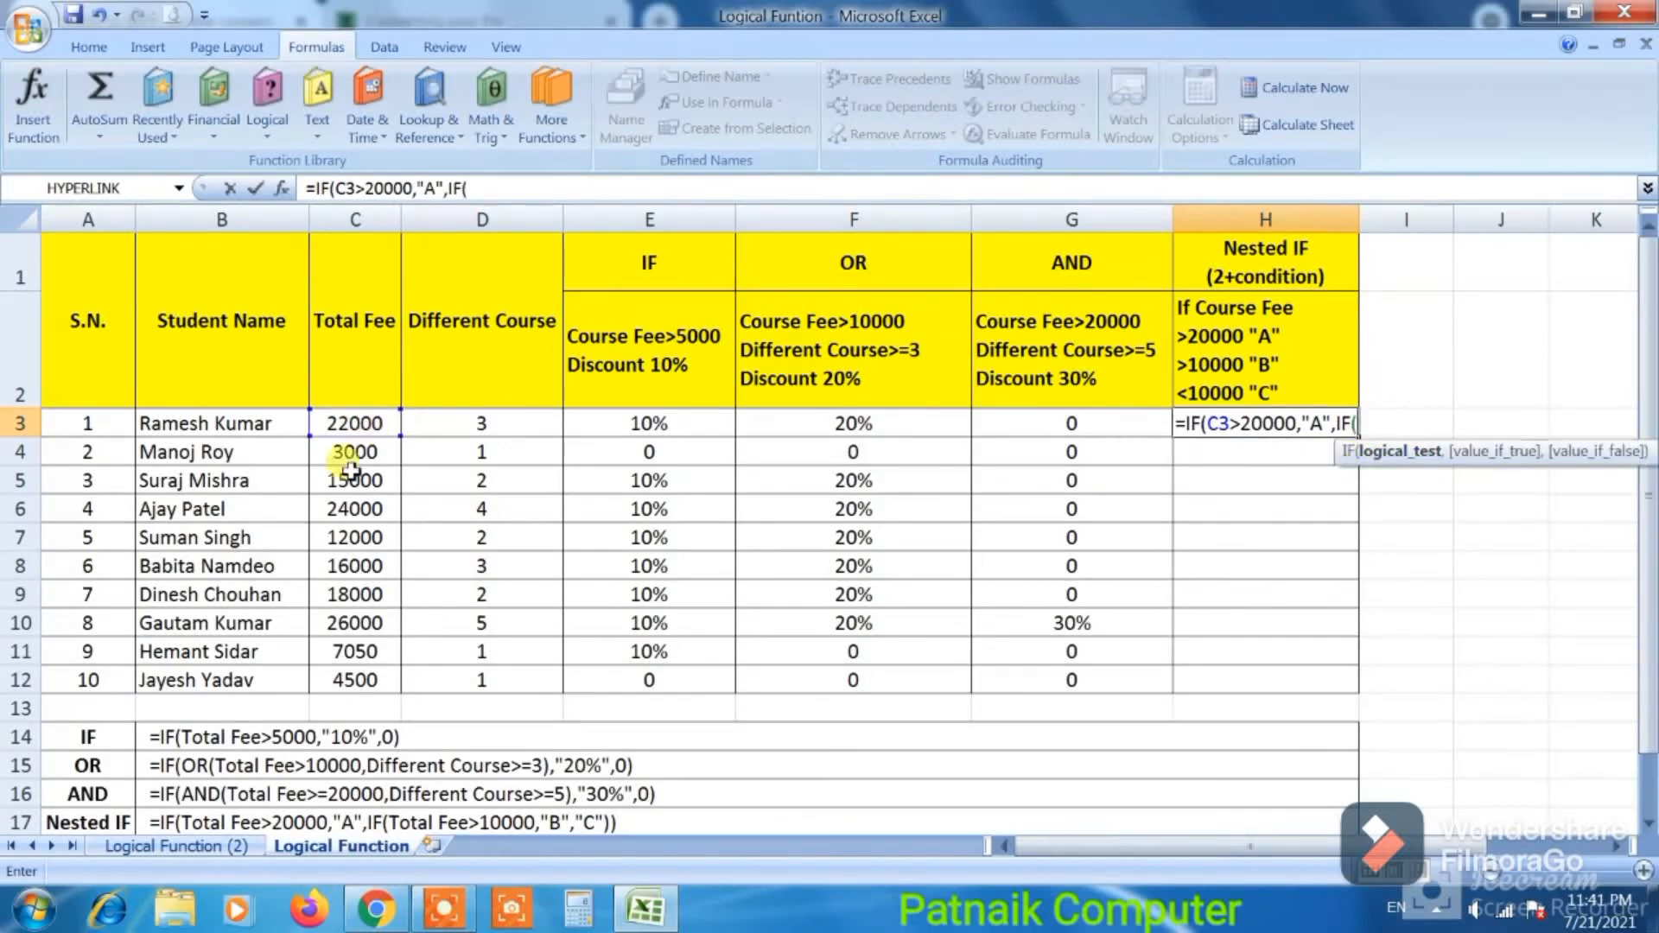
left_click(369, 419)
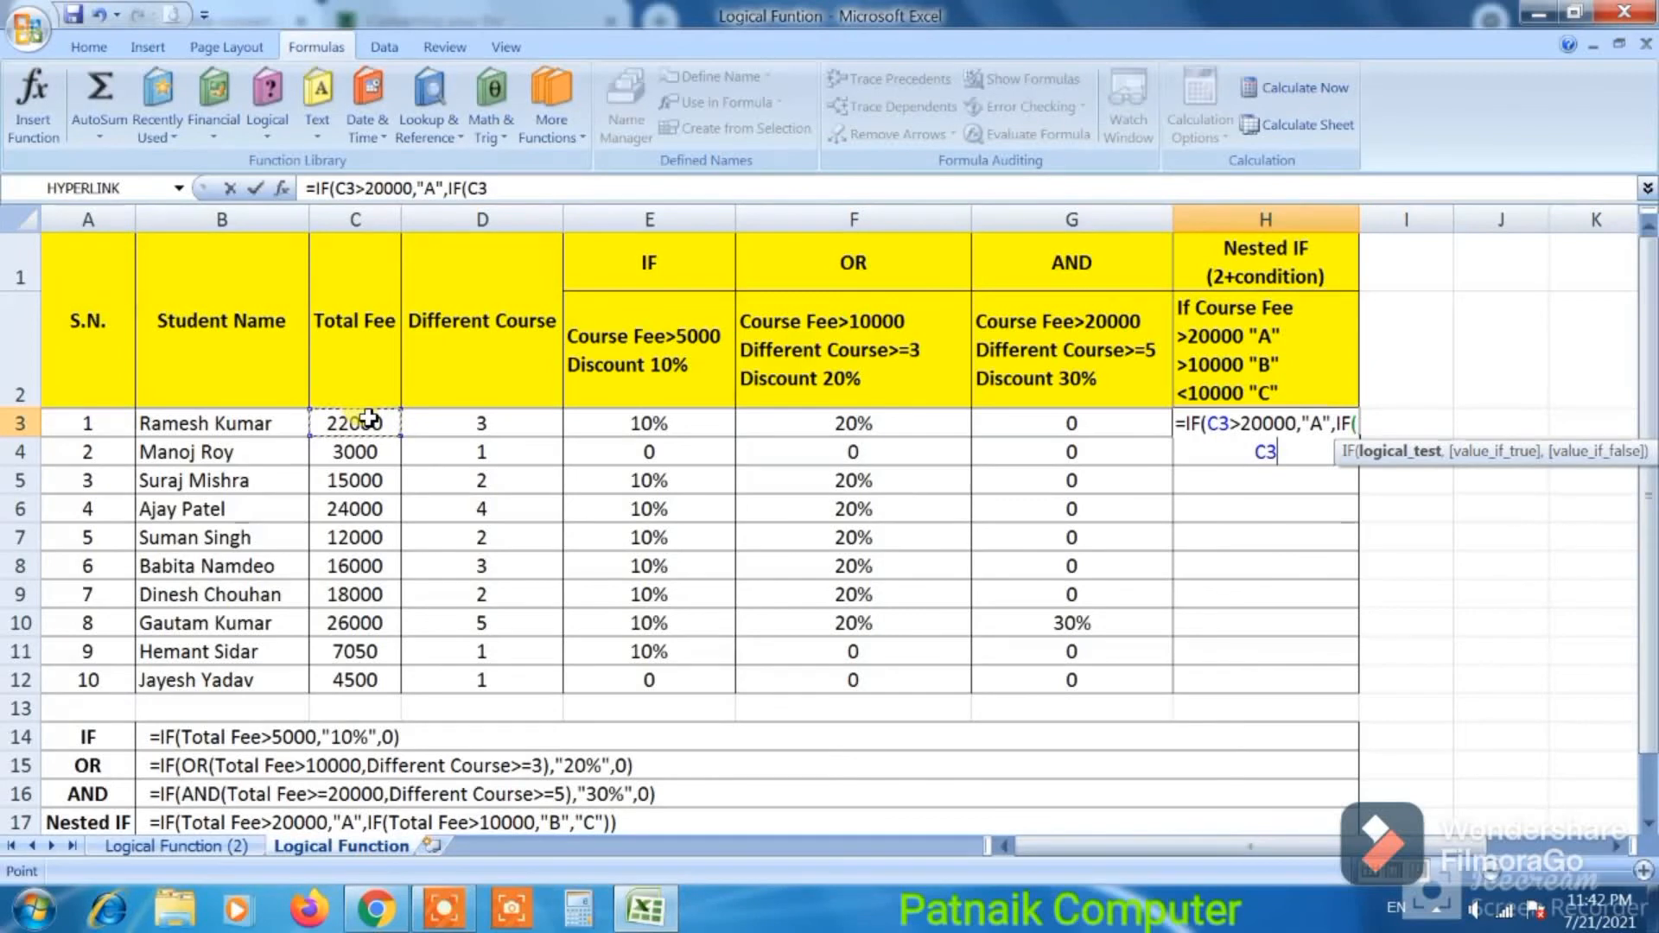
type(">")
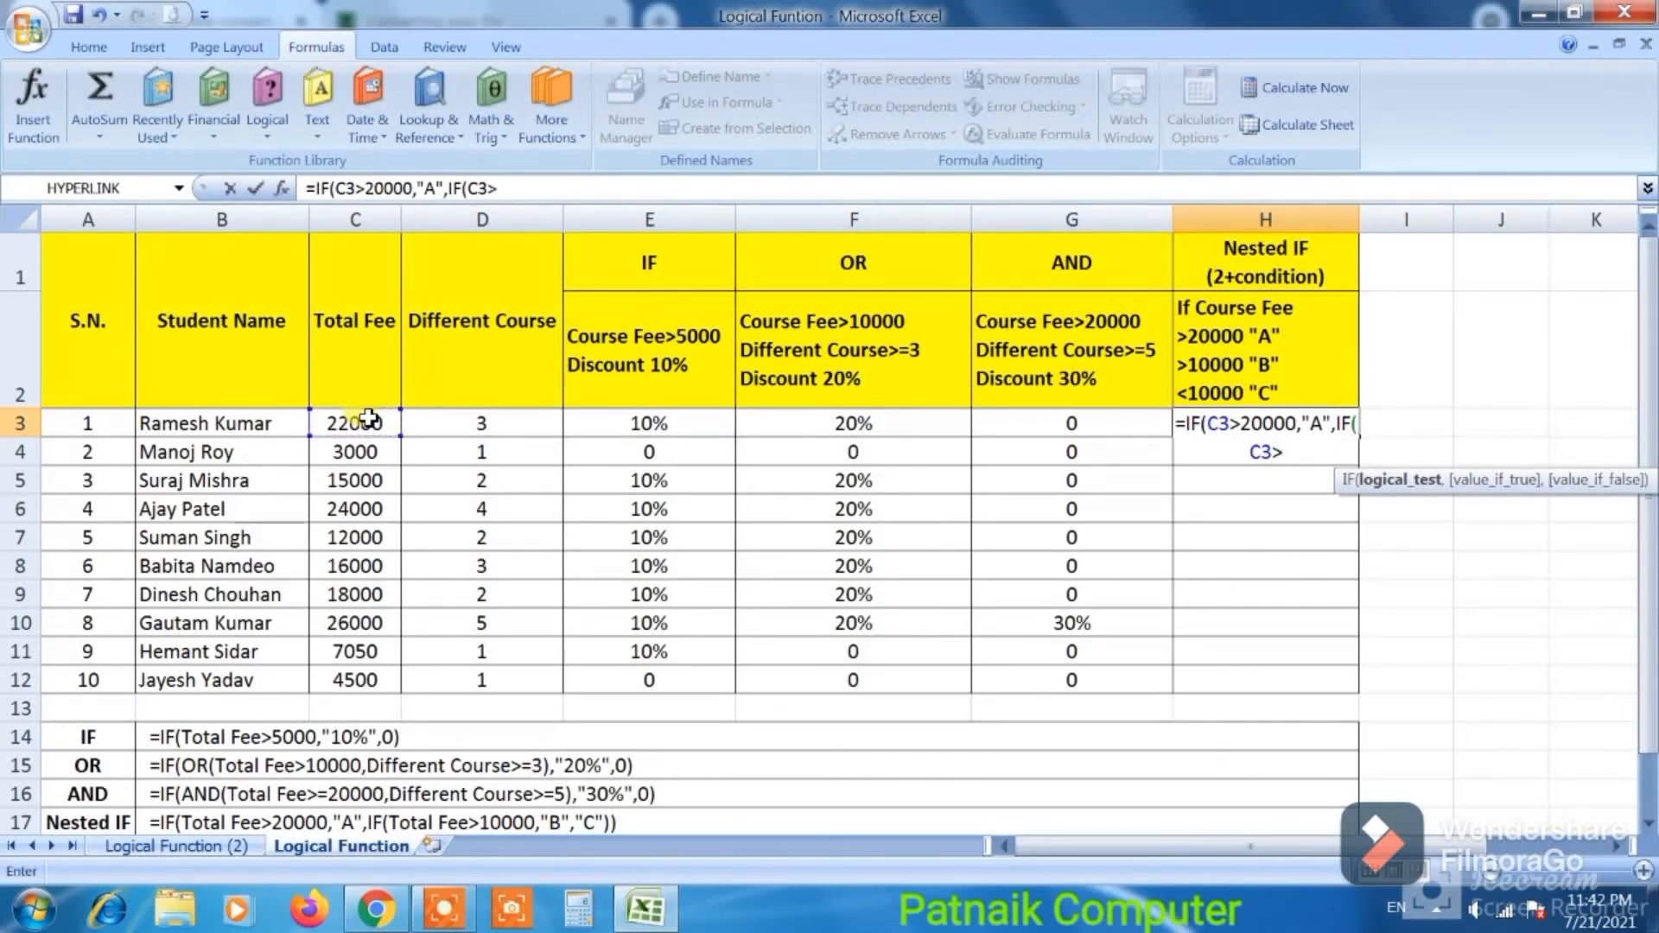
type("1000")
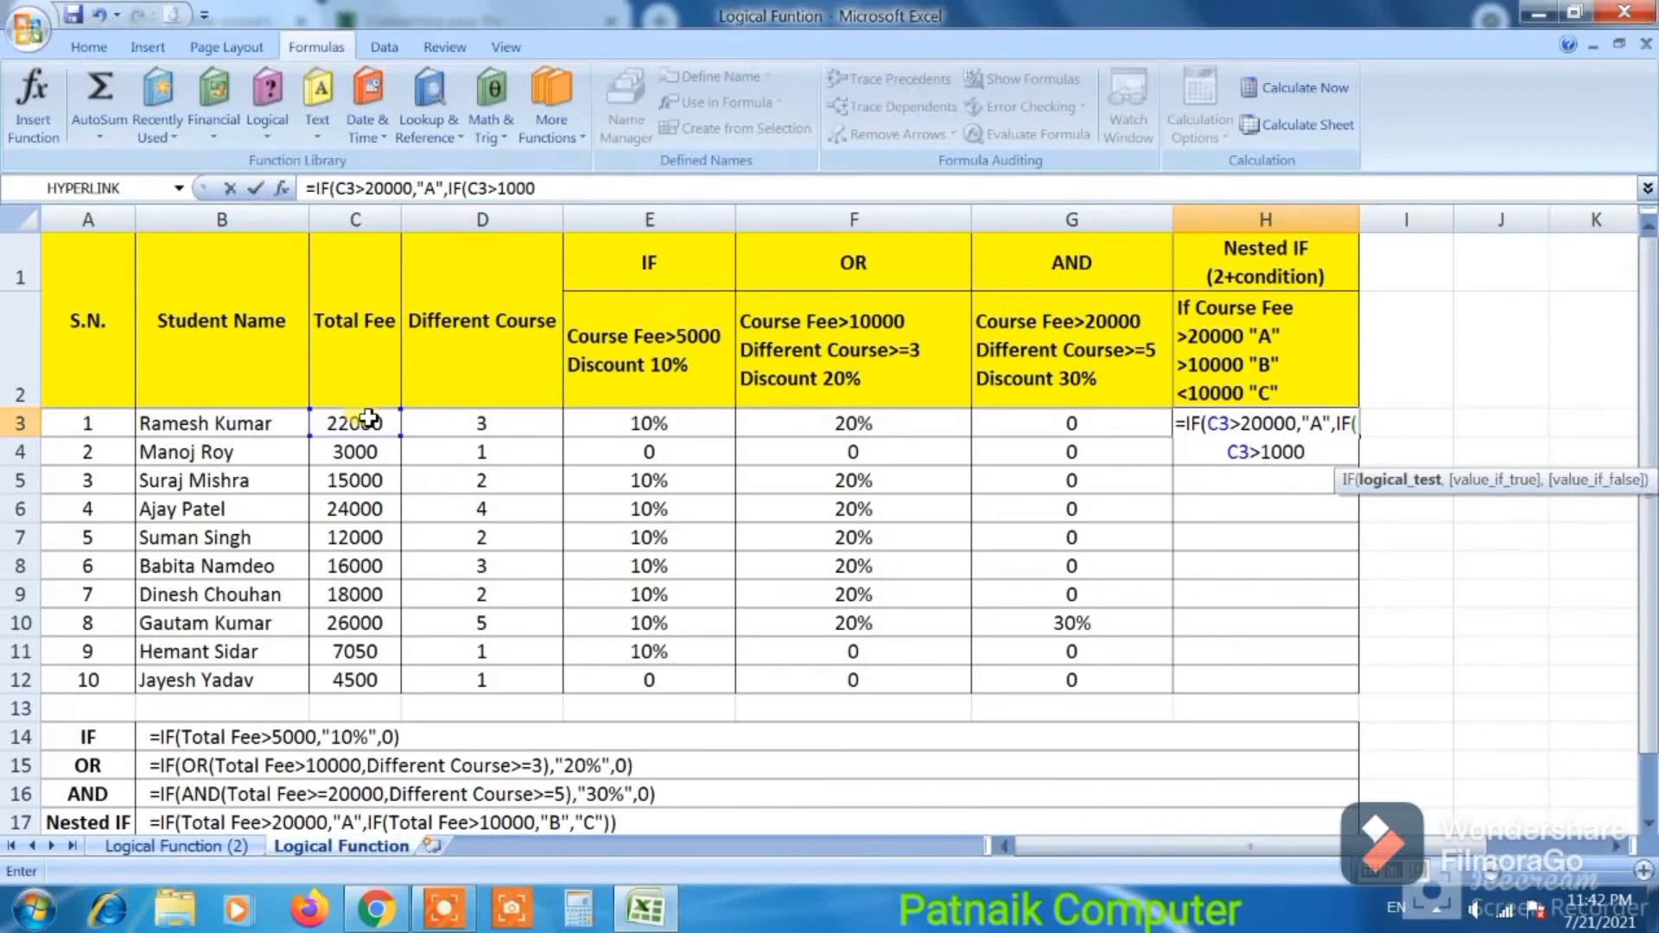
type("0")
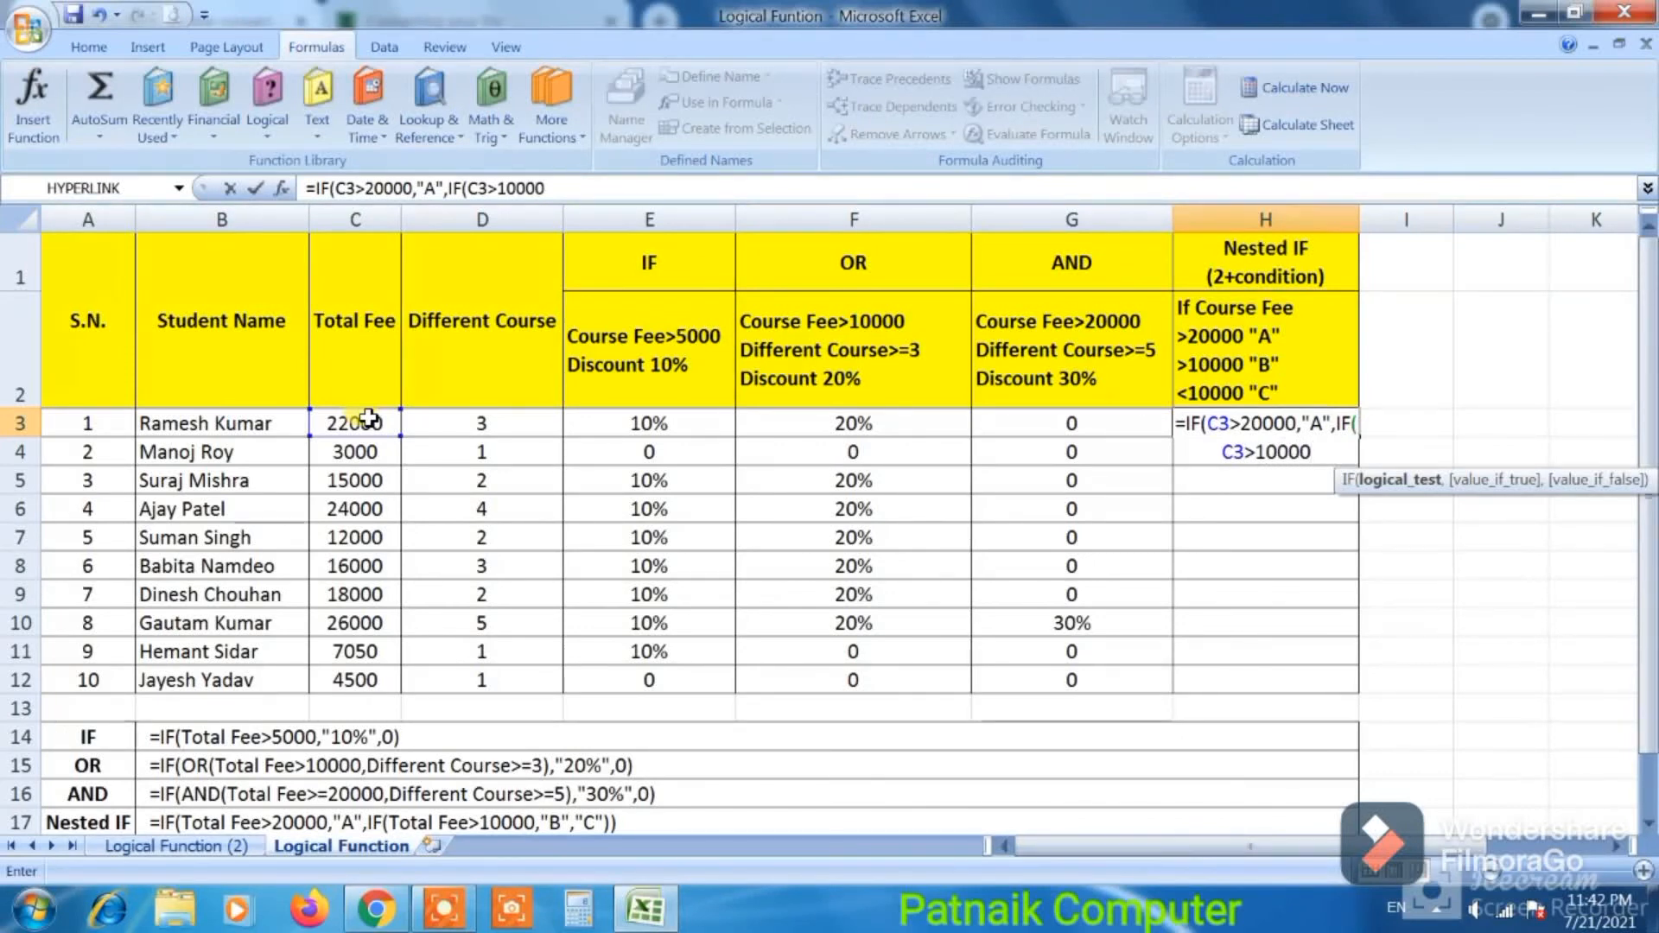
Complete the nested IF in H3 so it returns "B" if true and "C" otherwise, then enter the formula
type(",")
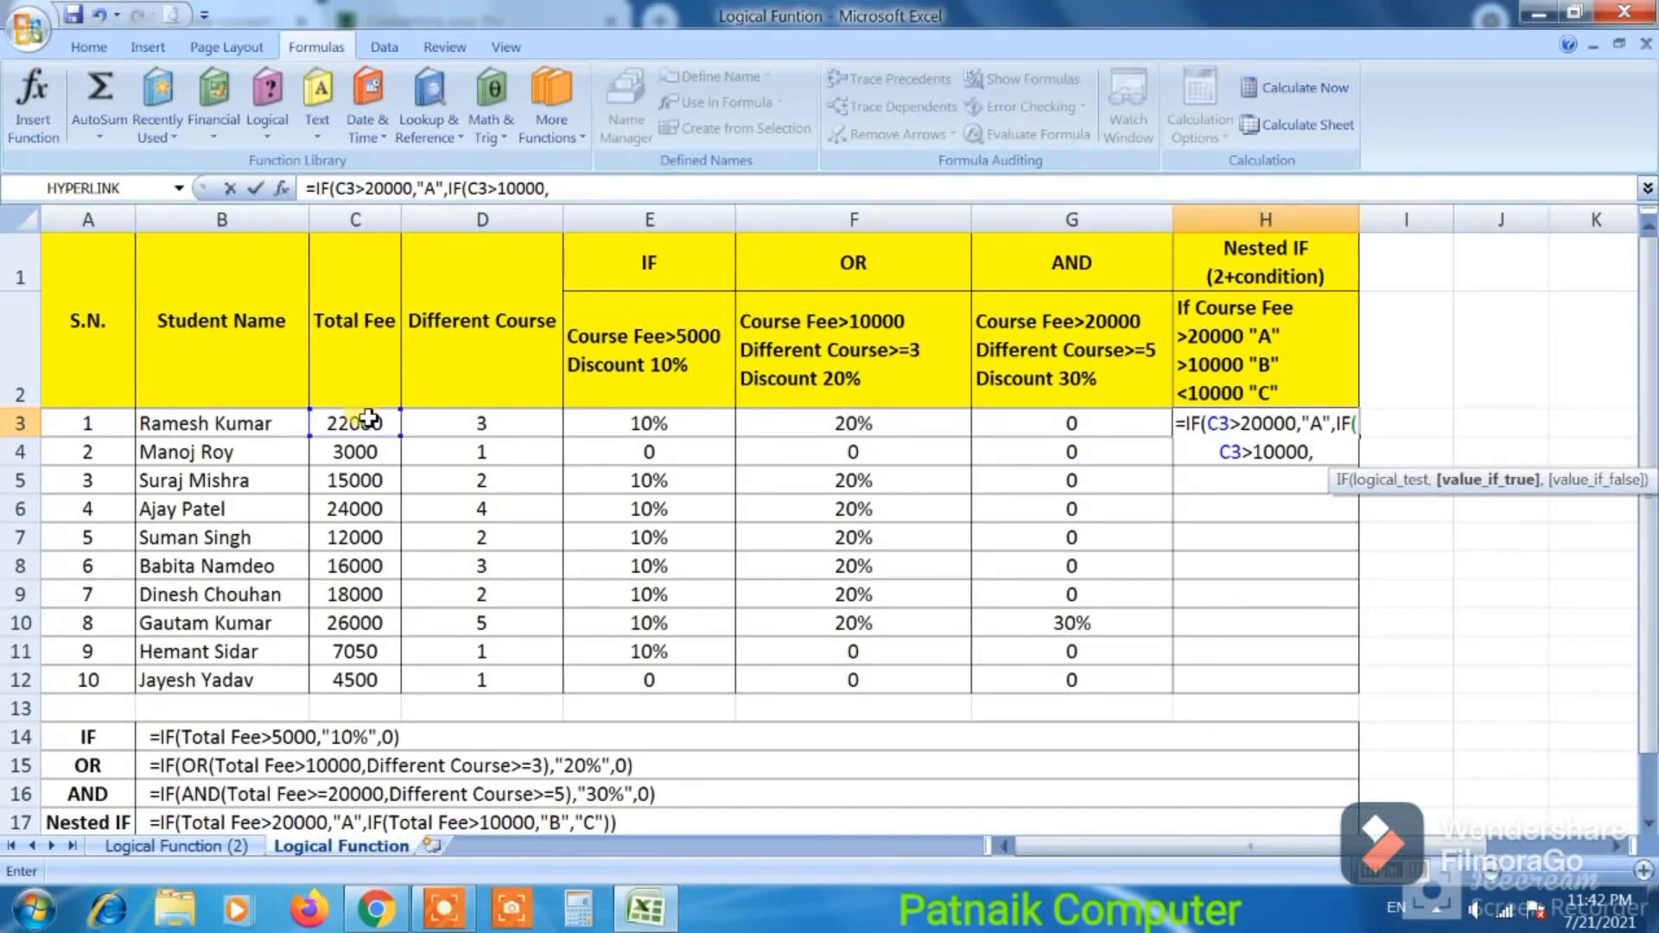
type("\"")
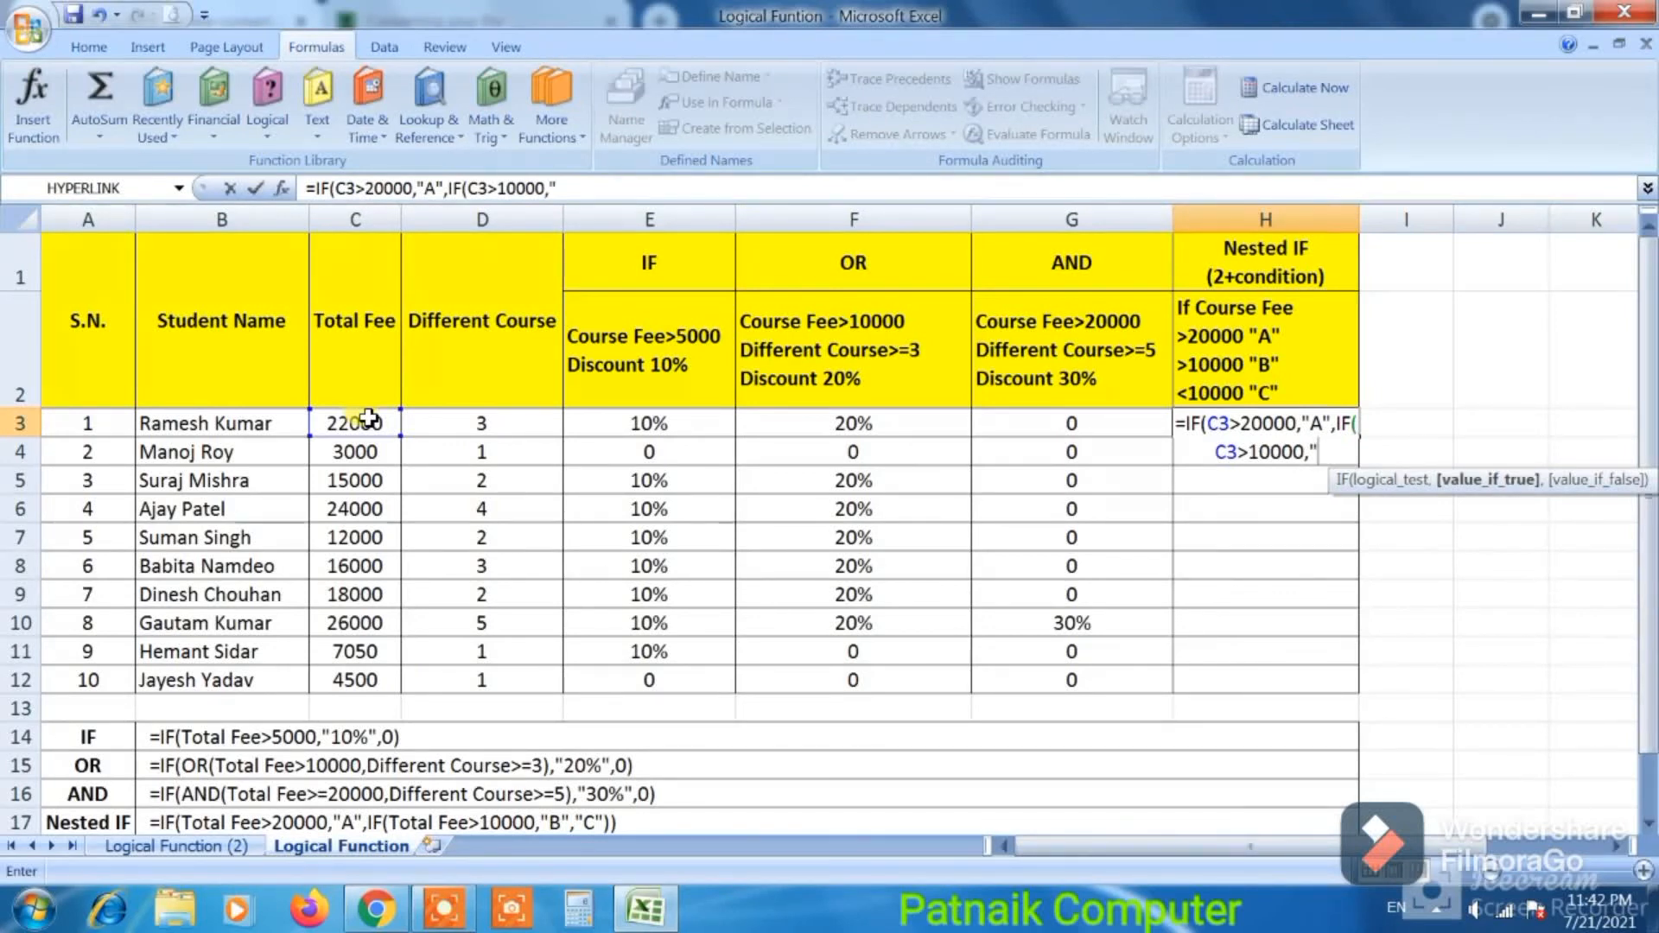
type("B\"")
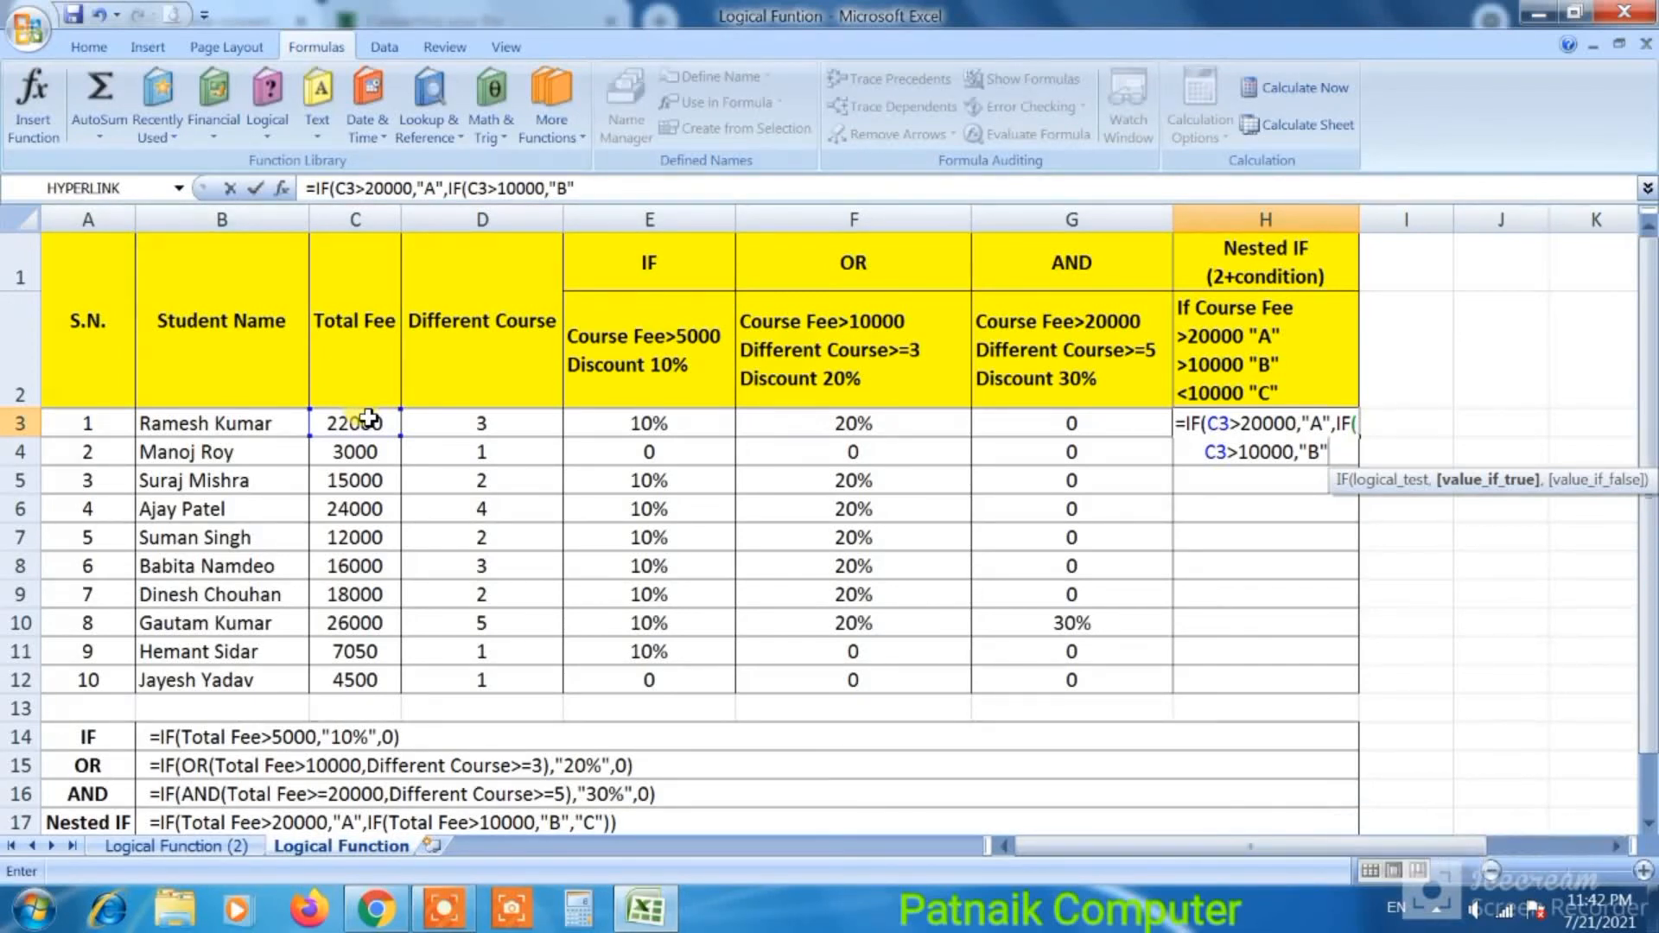
type(",")
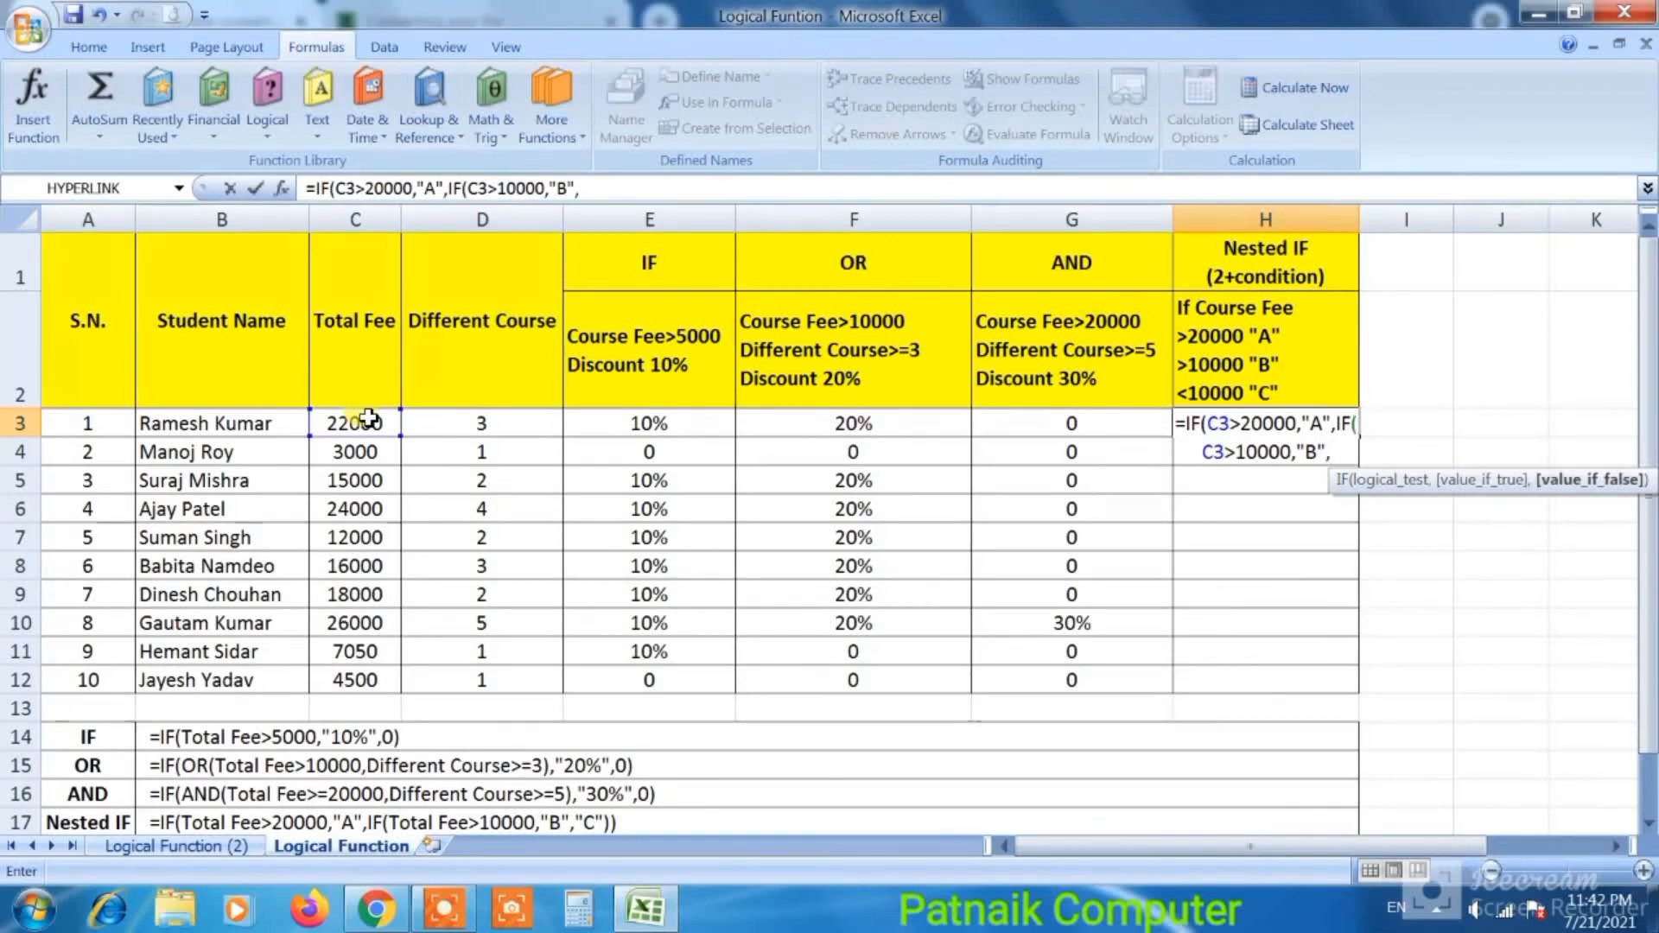
type("\"C")
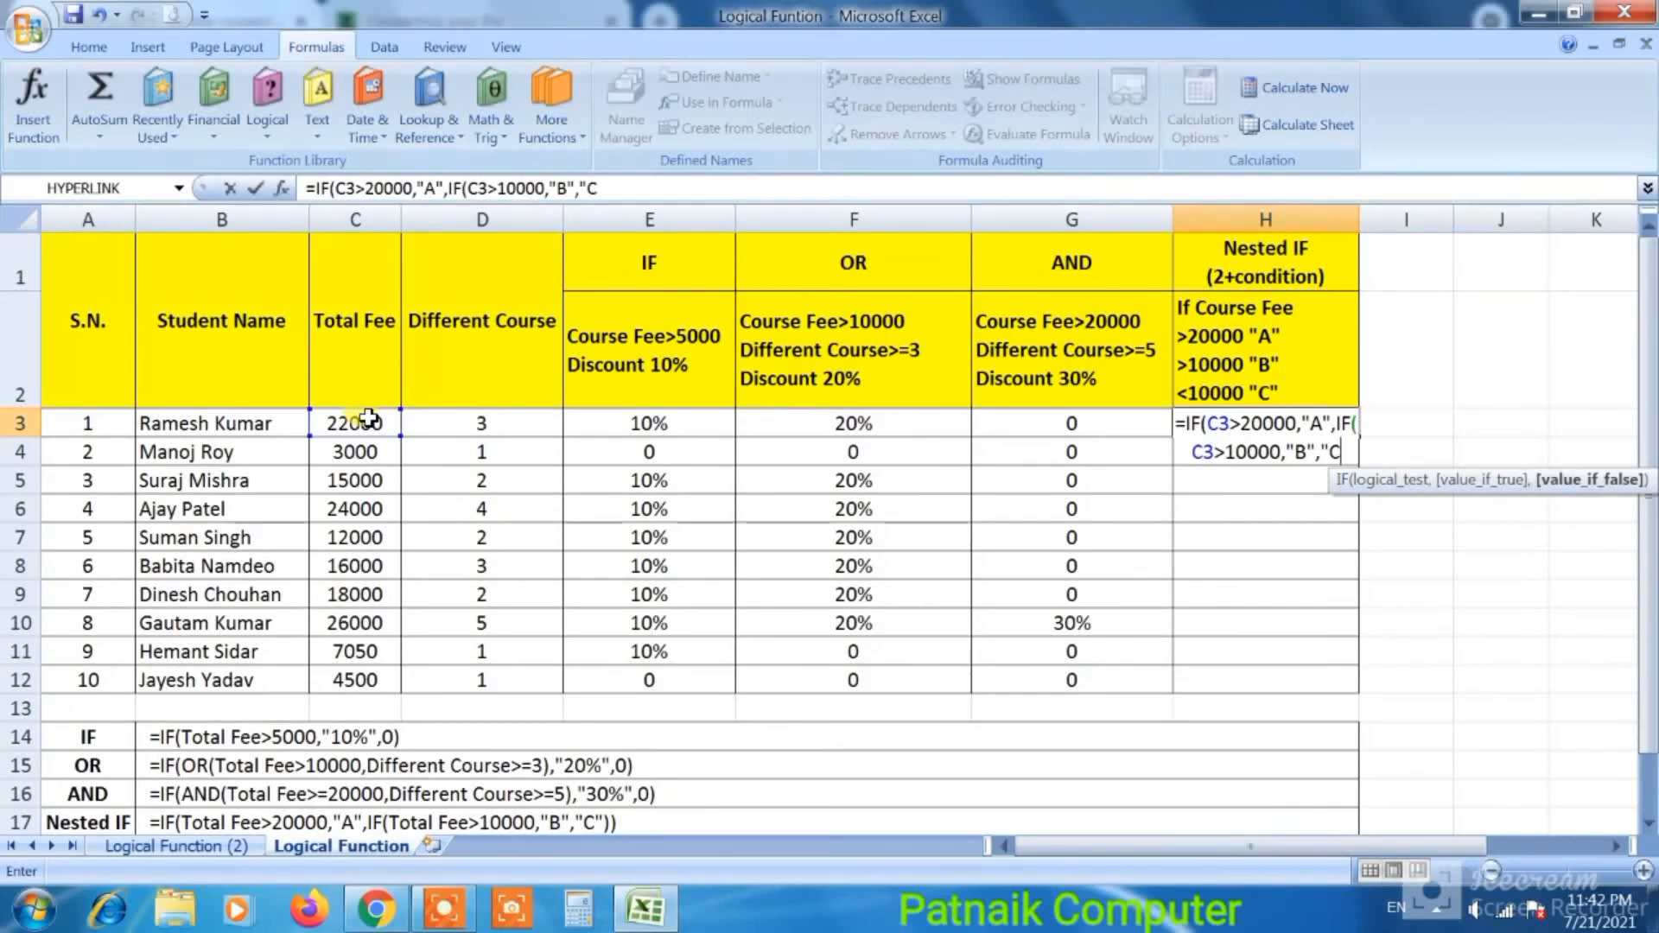
type("\"")
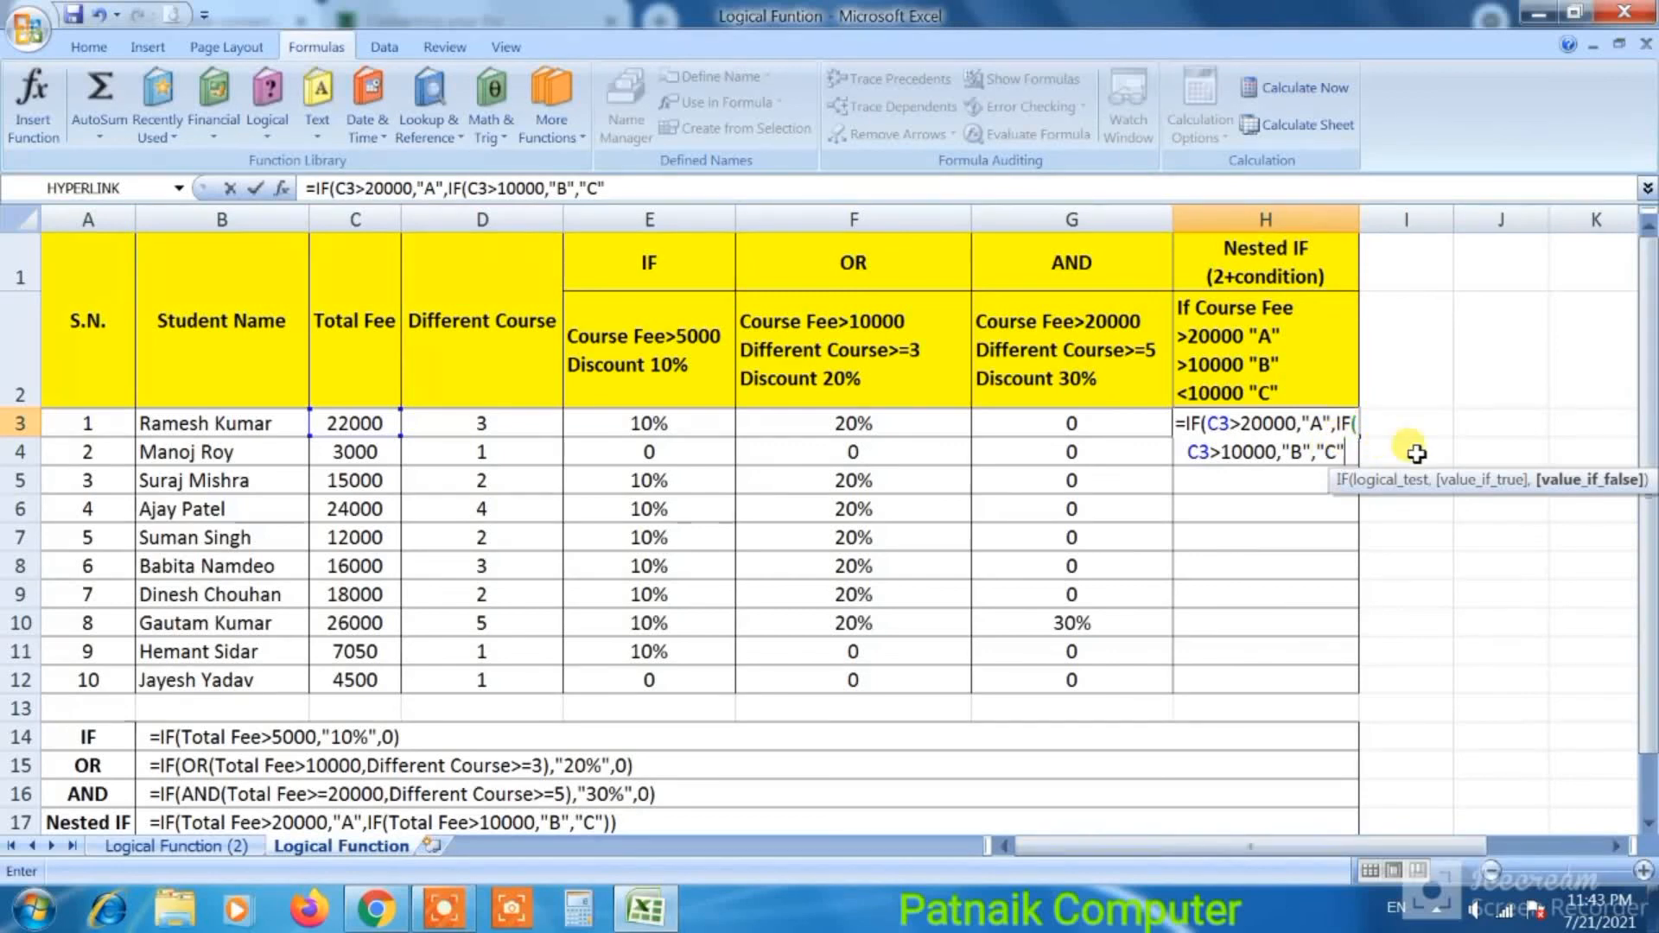
type(")")
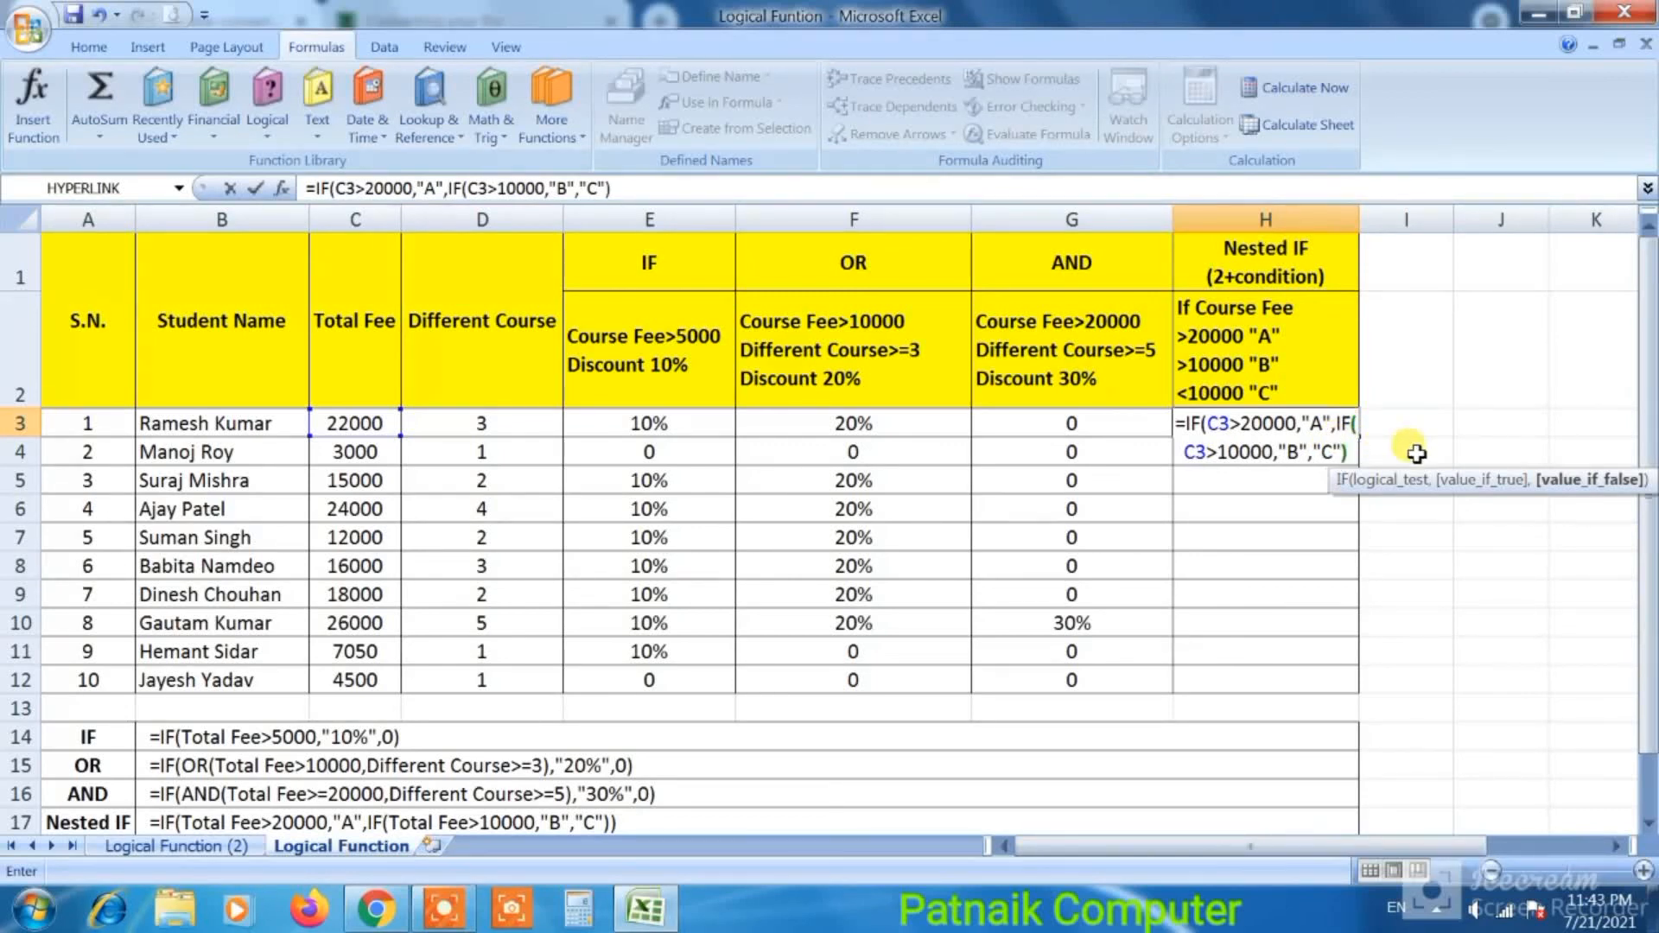
type(")")
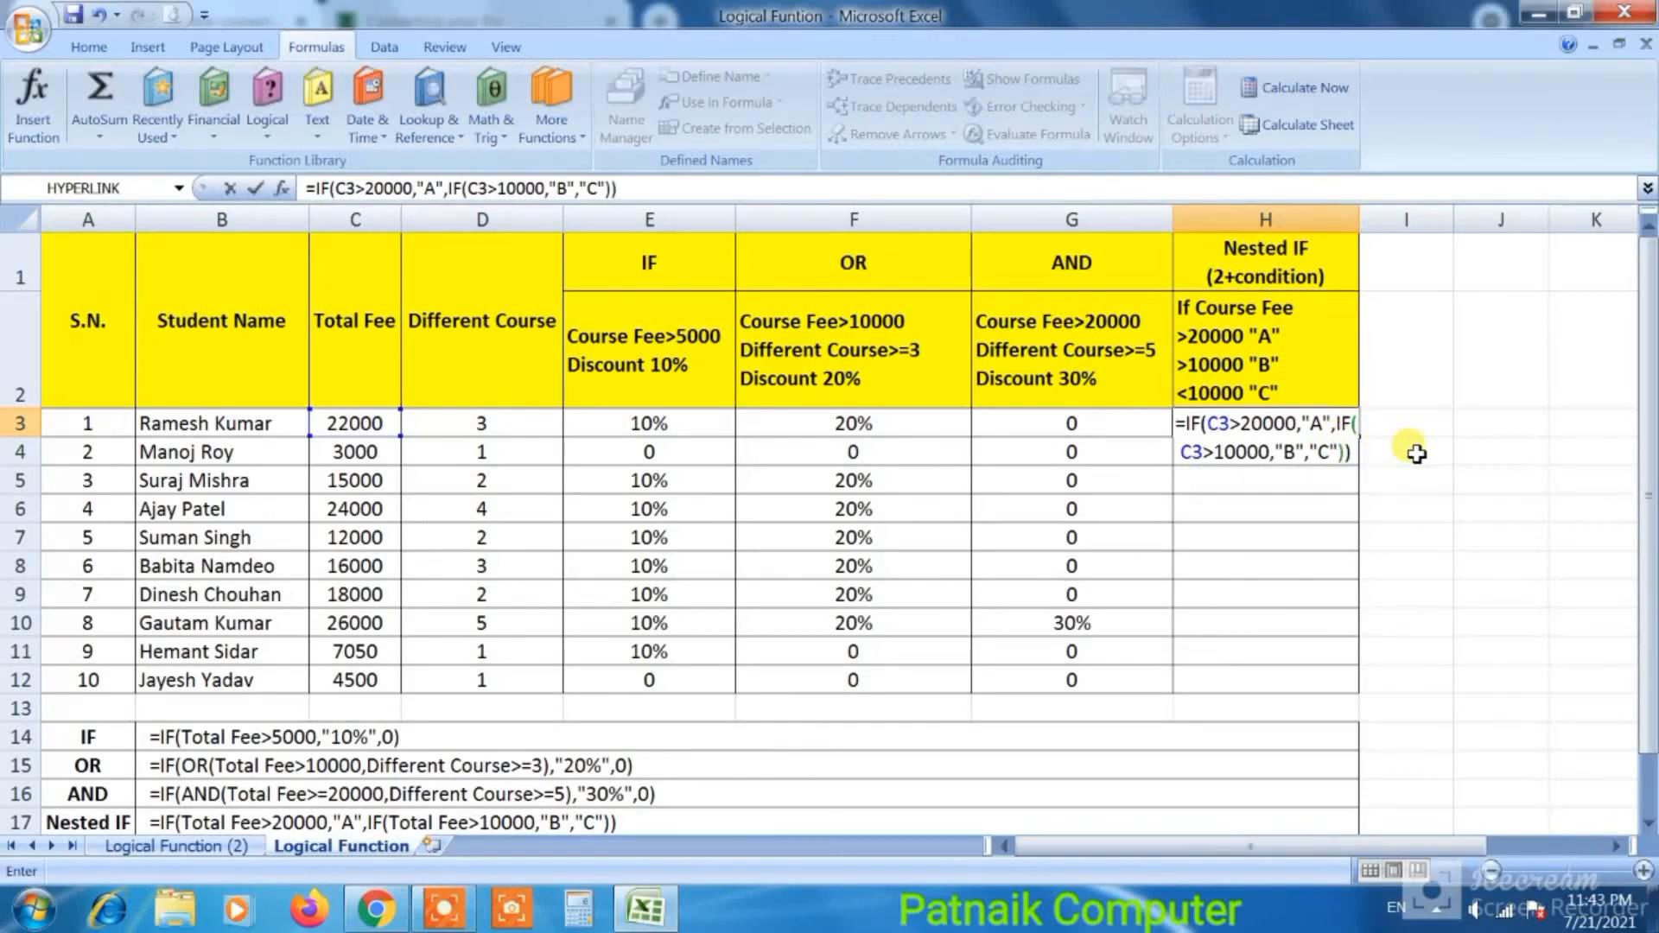
key("Return")
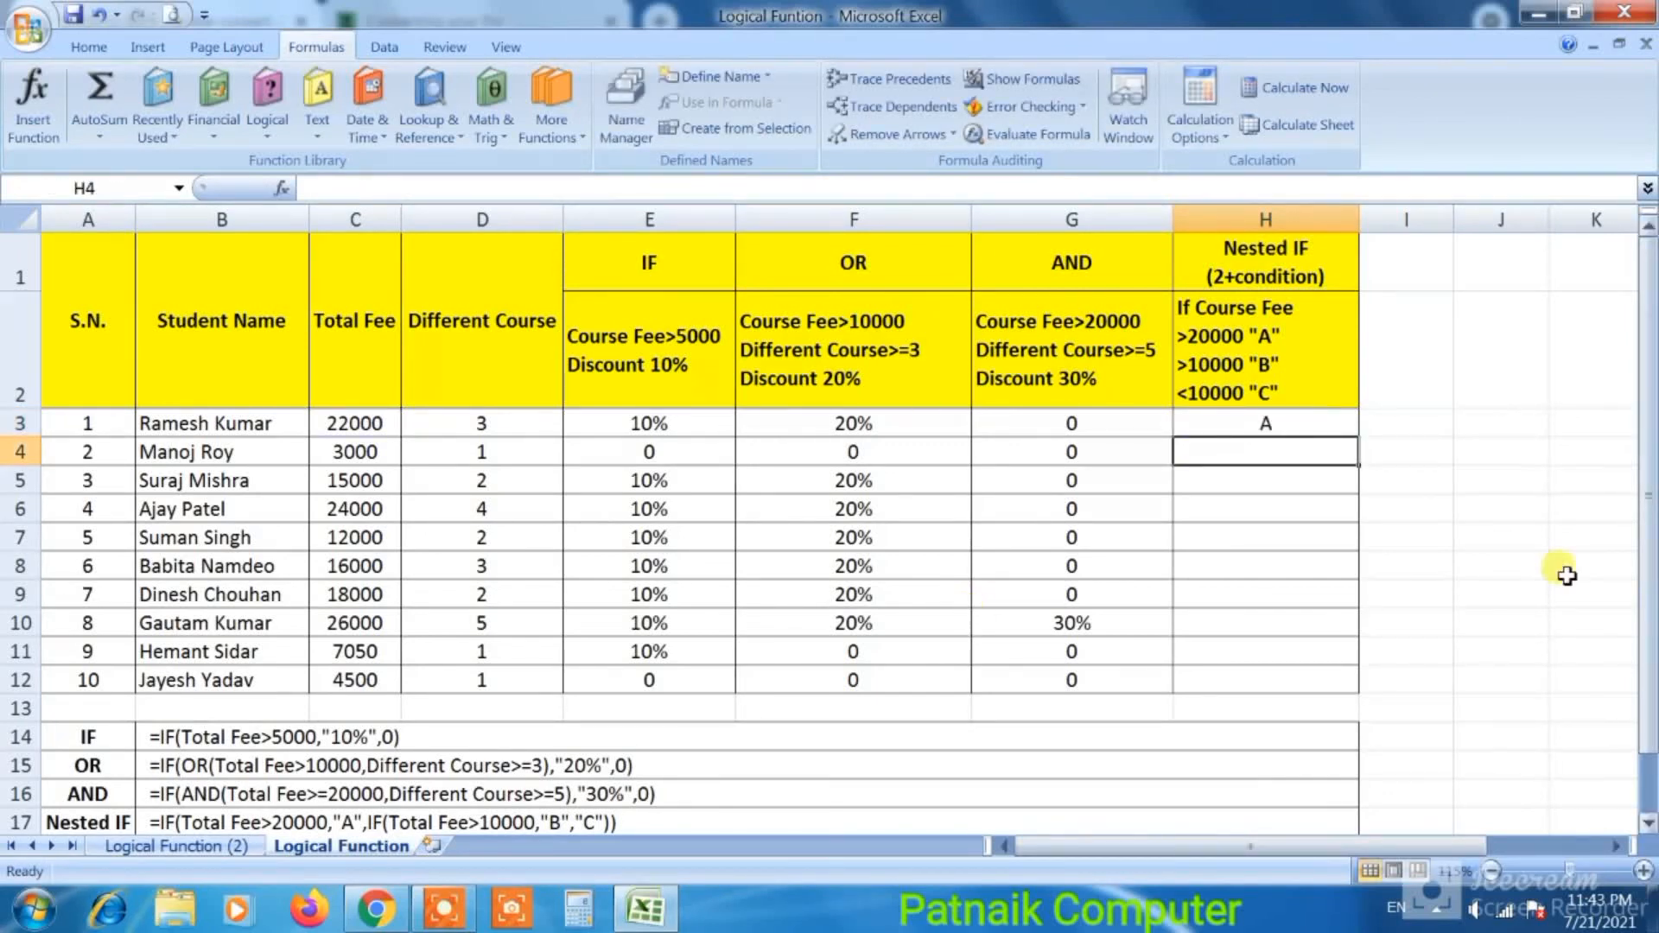
Fill the nested IF formula from H3 down to H12
left_click(1288, 424)
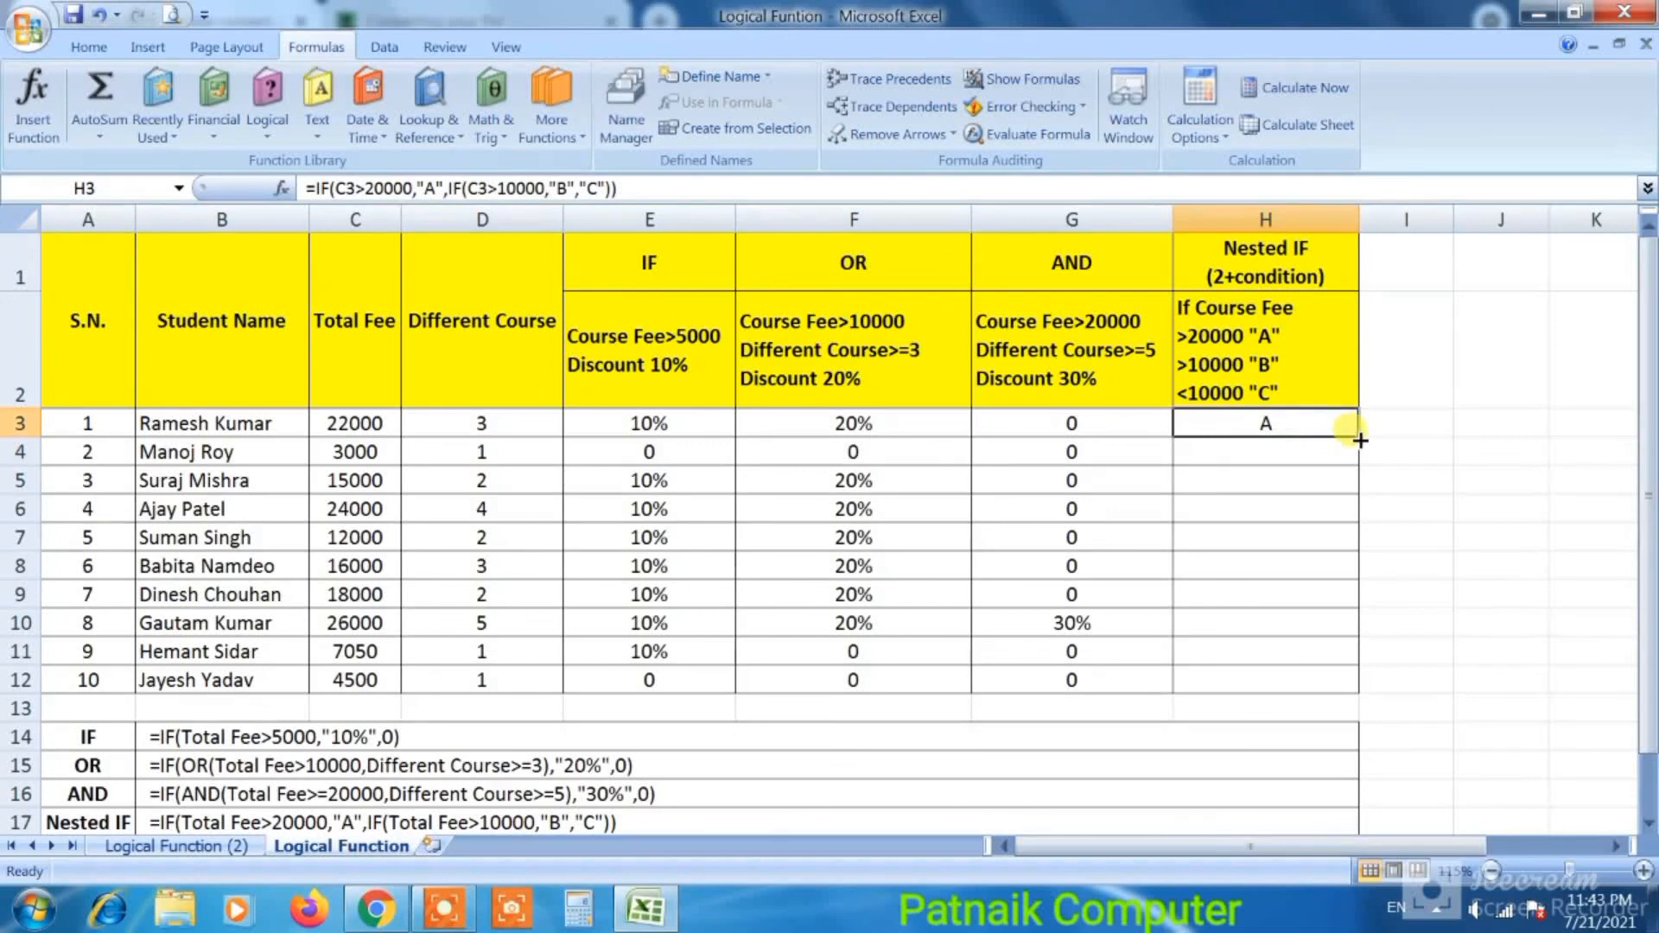
left_click_drag(1358, 437, 1358, 692)
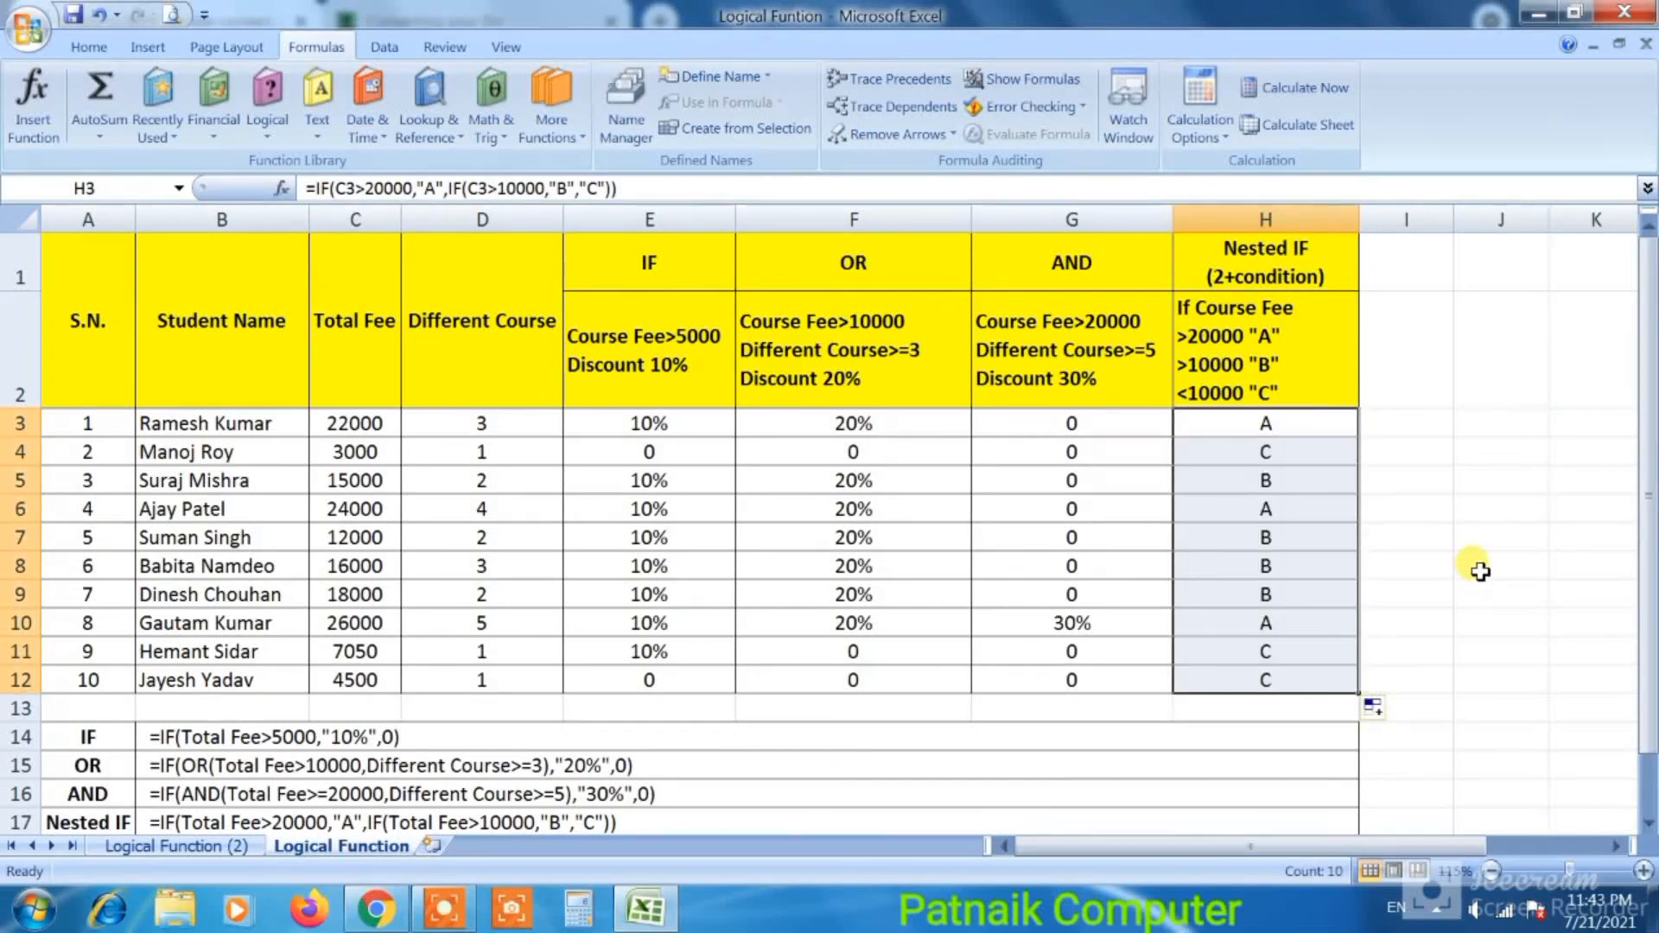
Check the grades in H4 to H6 against the total fees in column C
left_click(1289, 455)
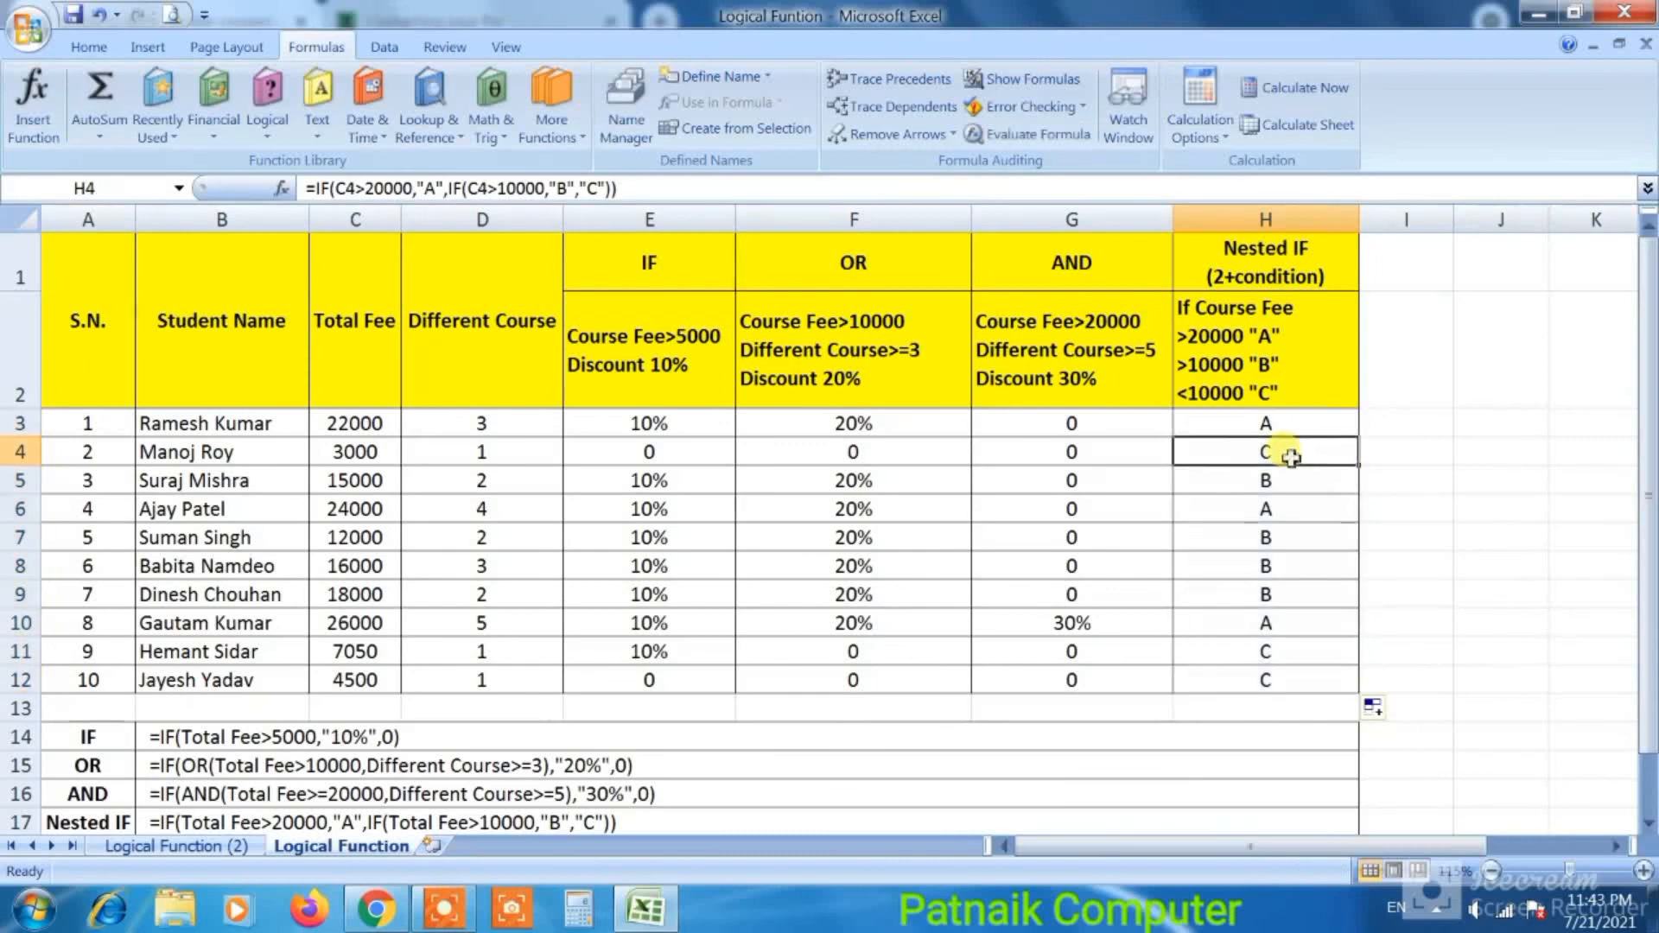
left_click(365, 451)
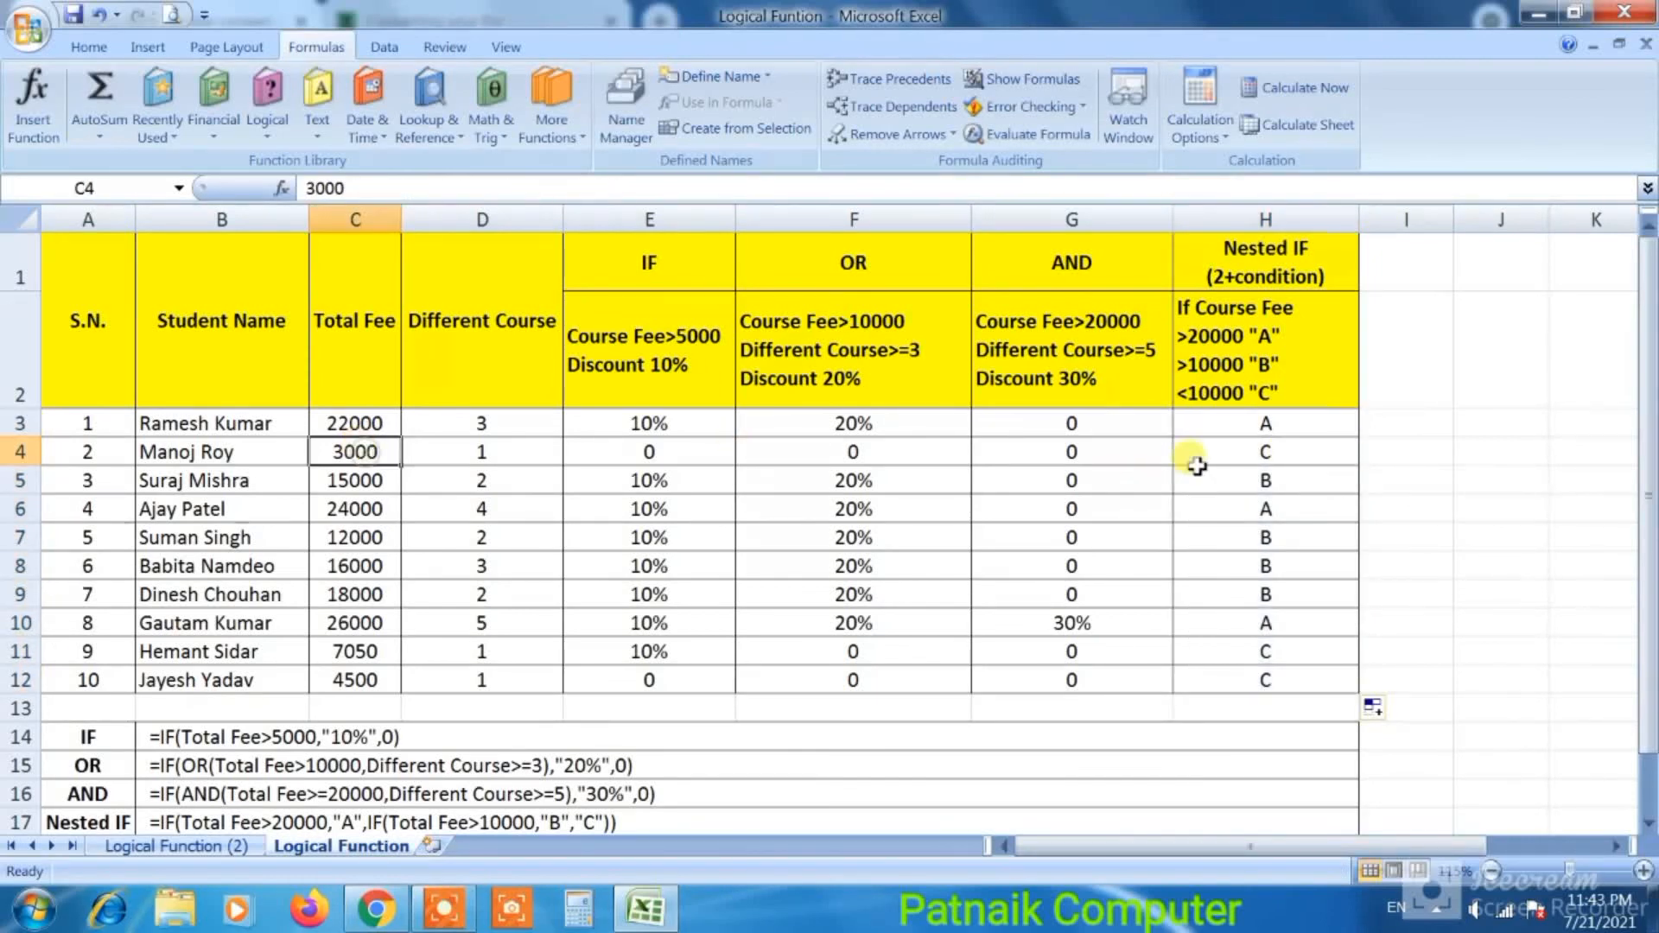
left_click(1309, 444)
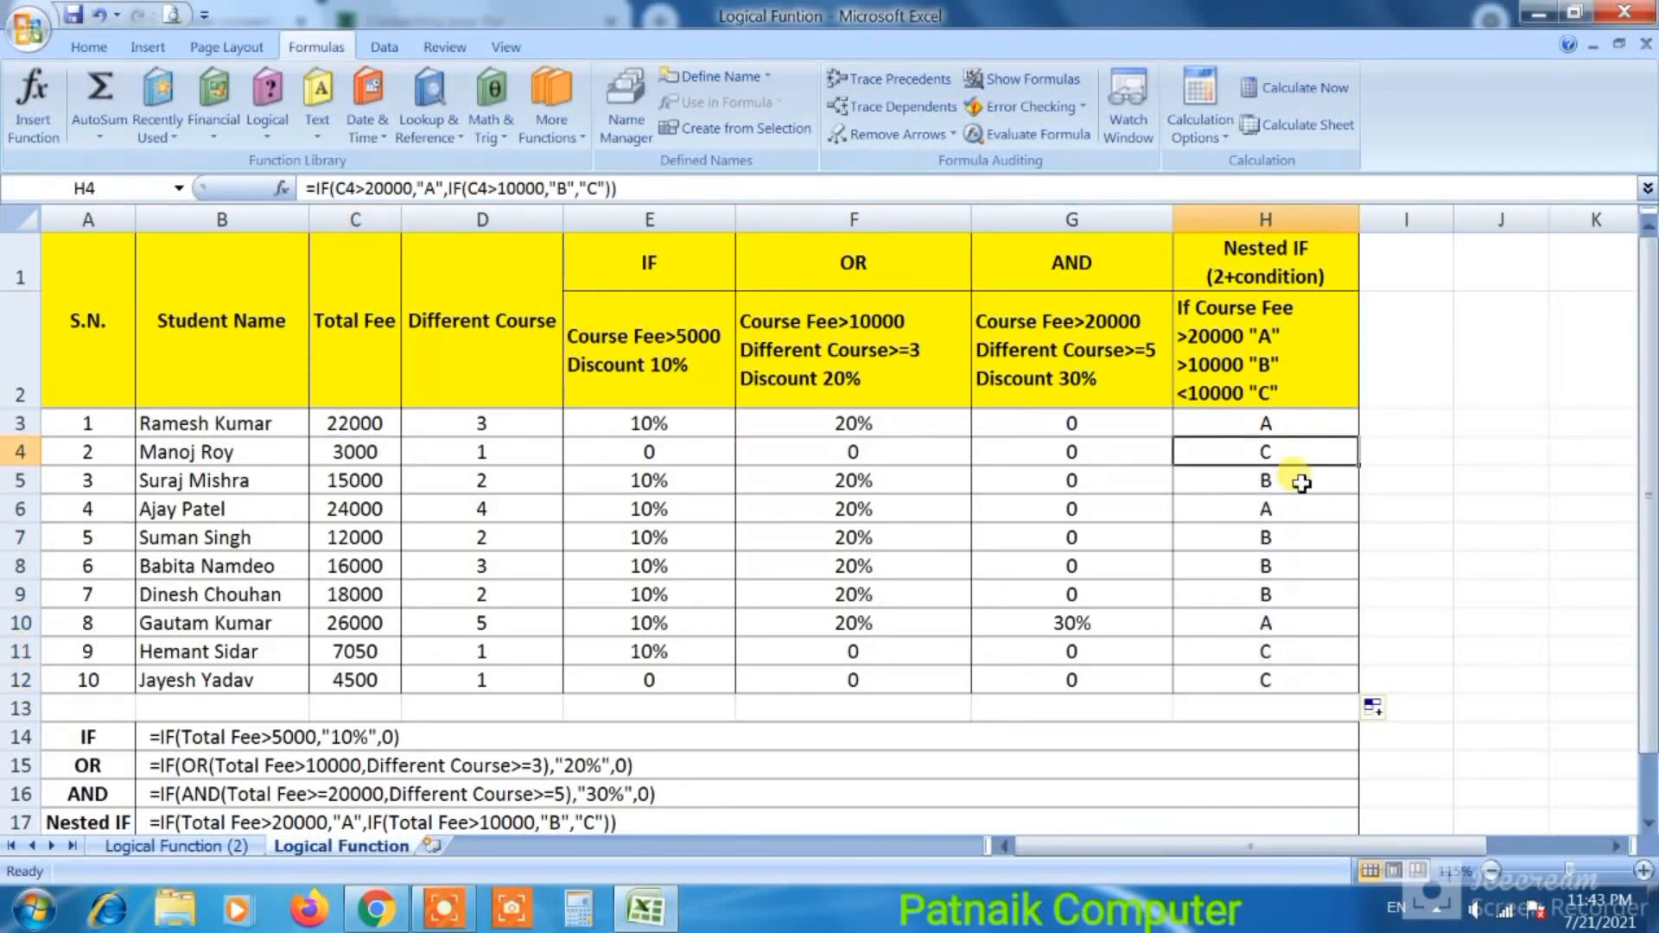
left_click(1301, 484)
left_click(378, 476)
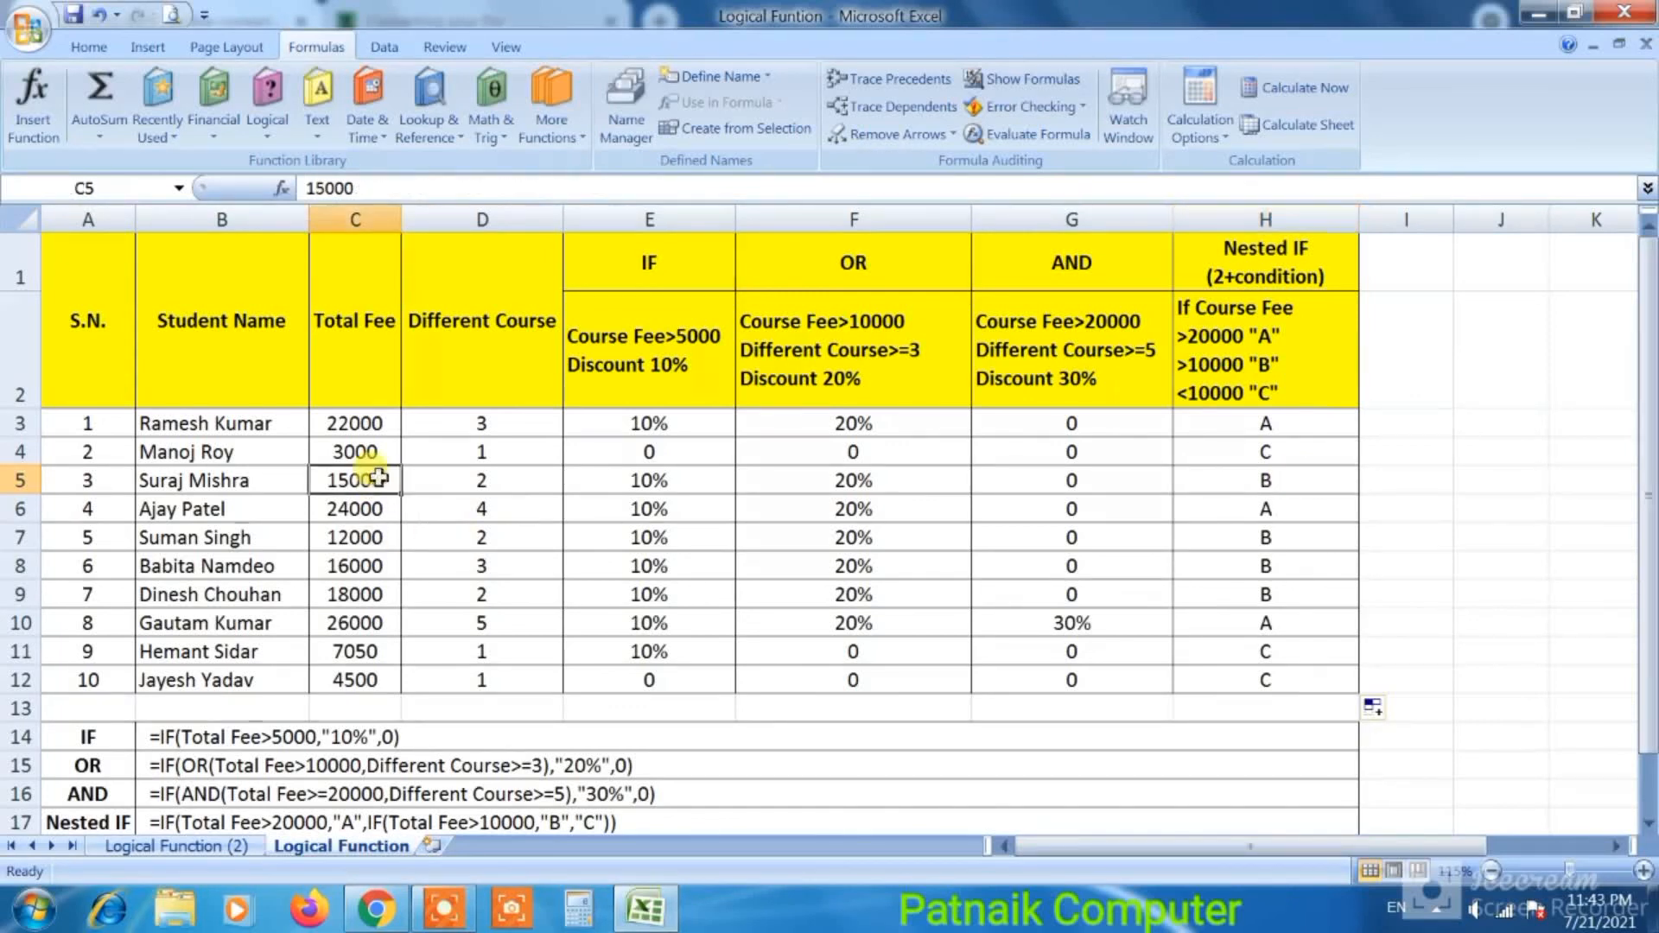
left_click(1298, 507)
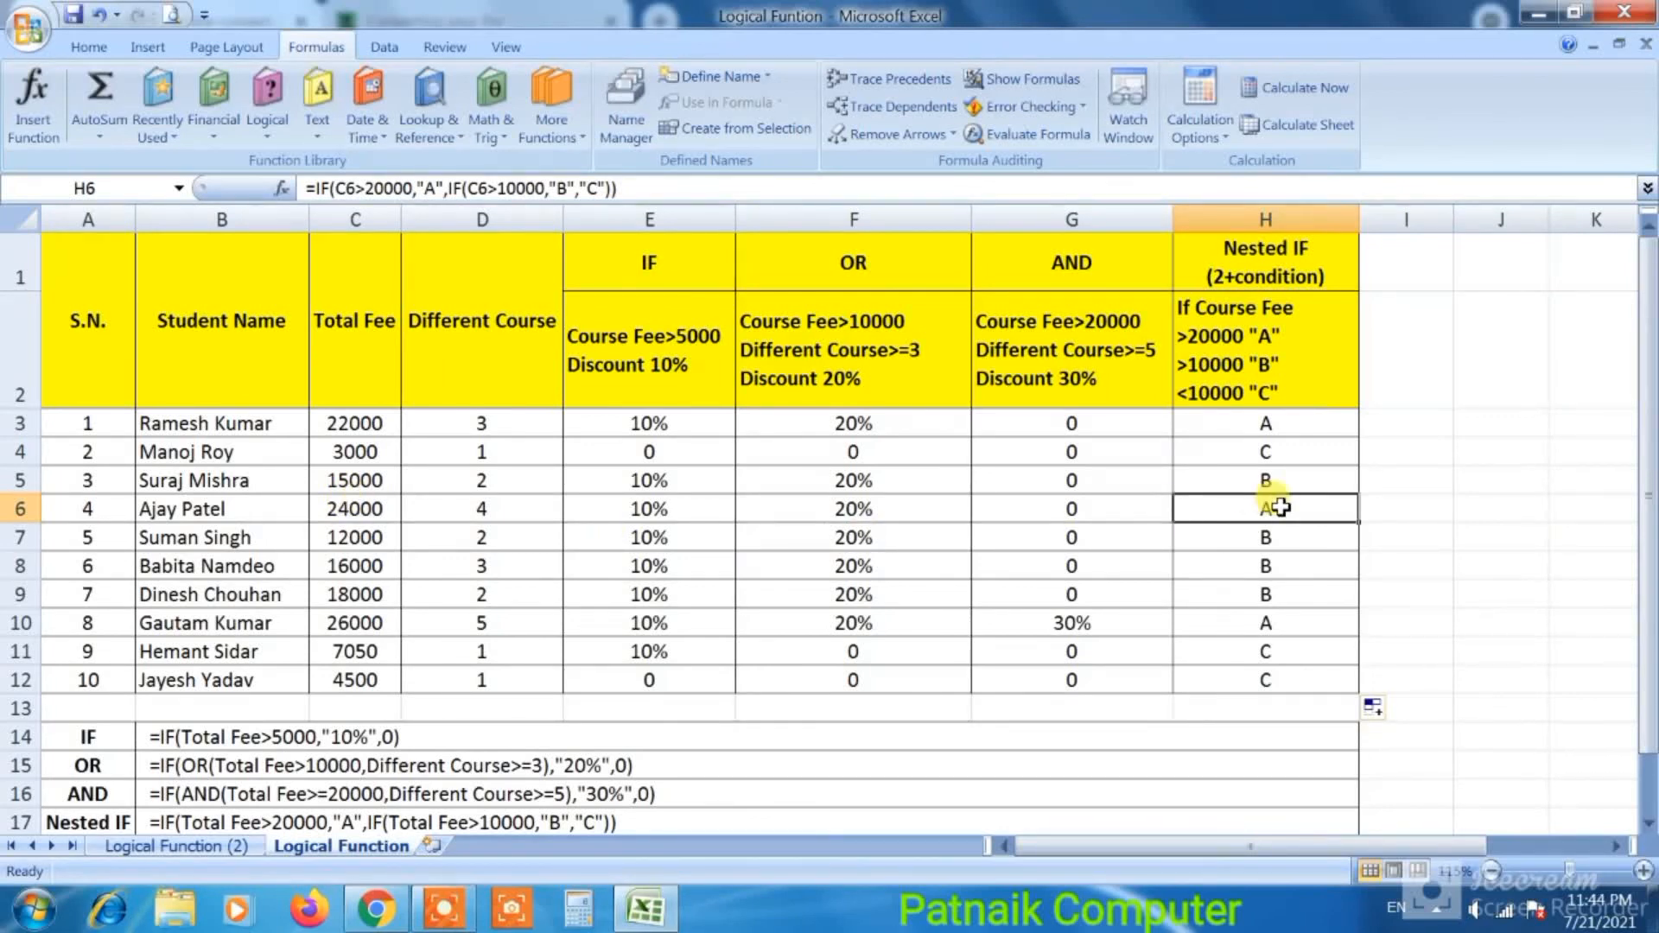
Select the formula results in the range E3:H12
left_click(678, 425)
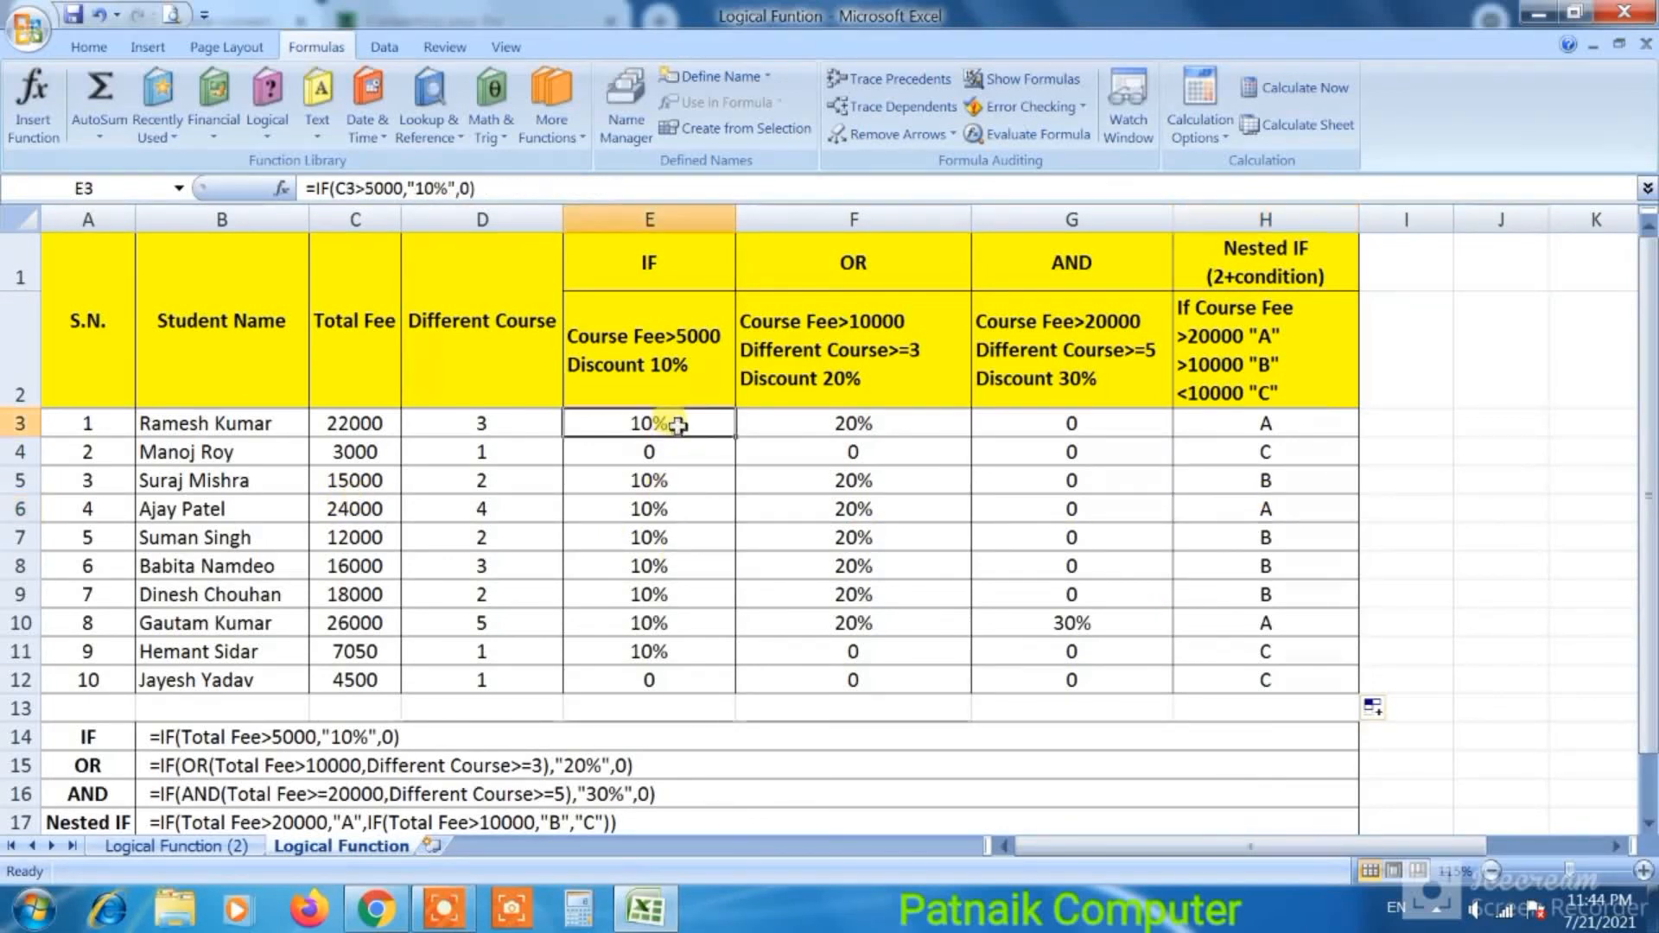
mouse_move(678, 425)
left_mouse_down()
mouse_move(1052, 522)
mouse_move(1210, 593)
mouse_move(1275, 673)
left_mouse_up()
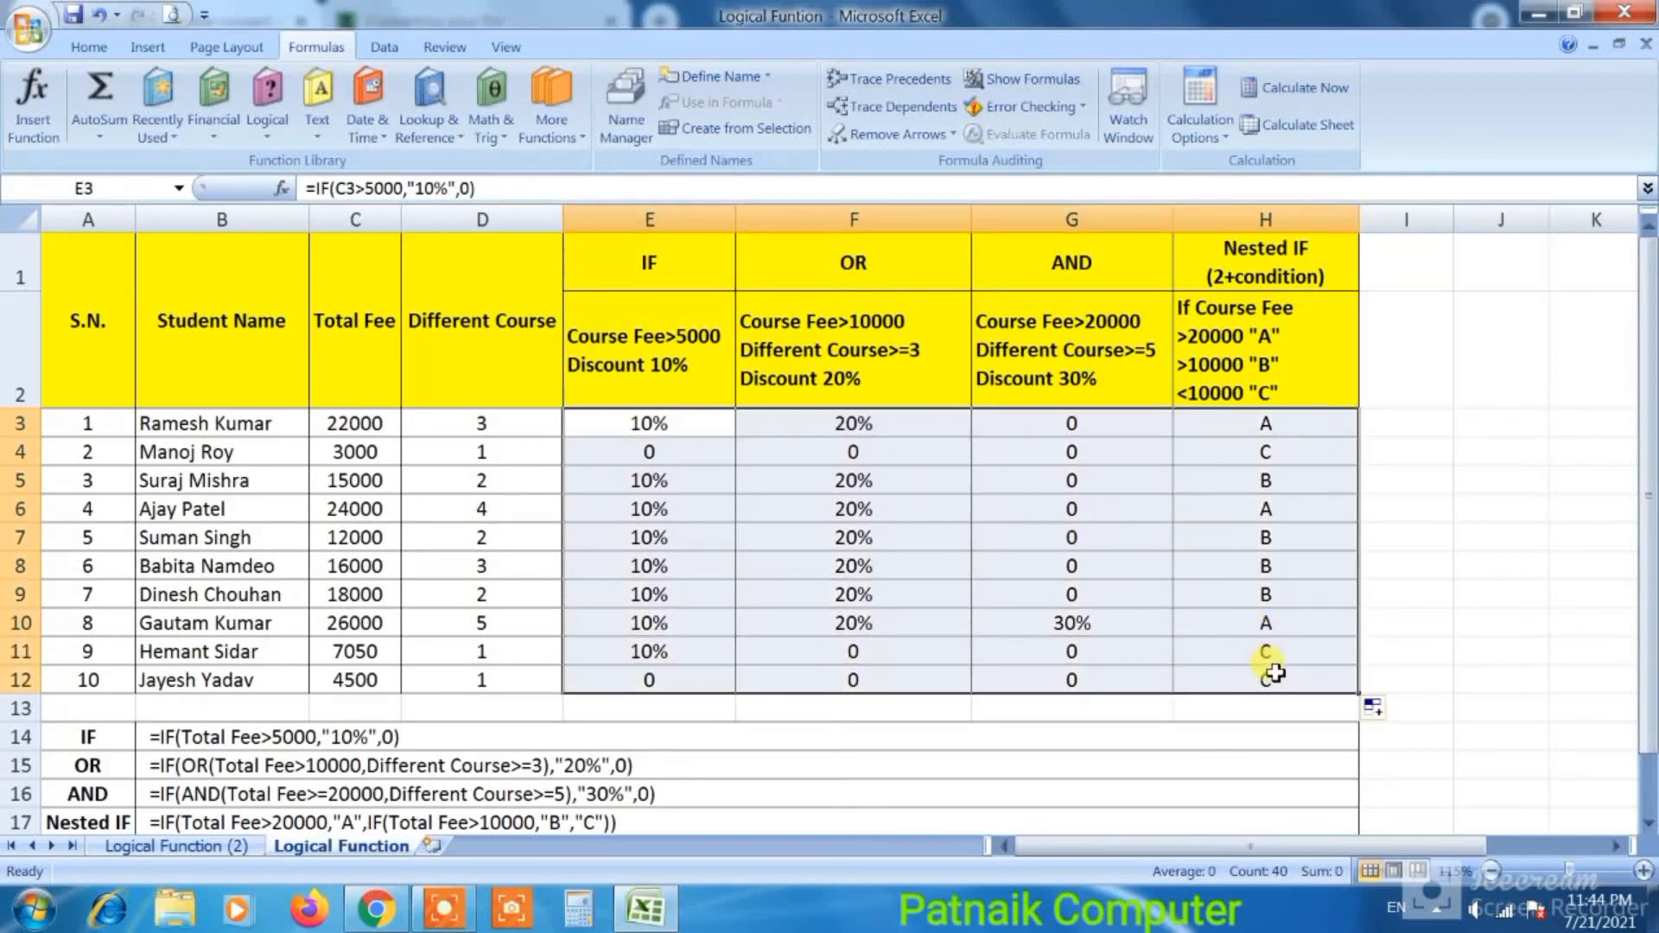